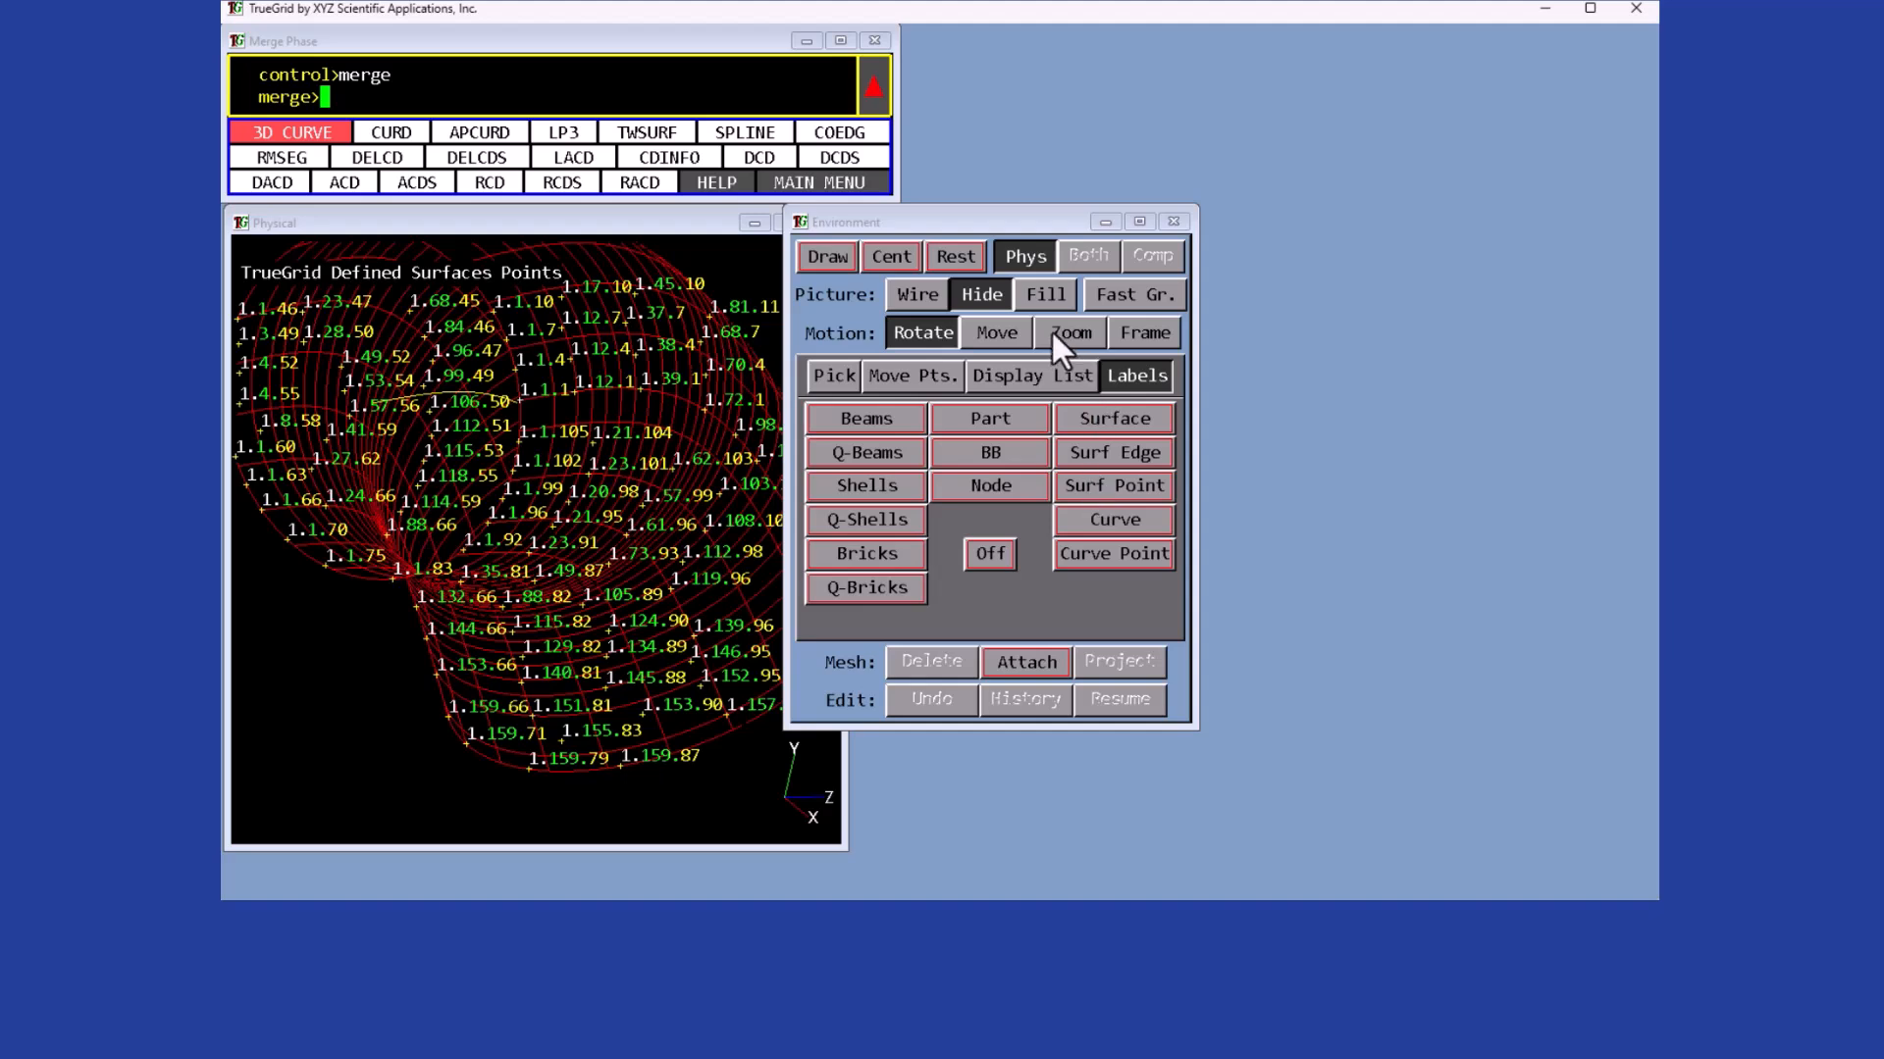
- Zoom into the pipe surface to examine its labelled surface points
click(1155, 331)
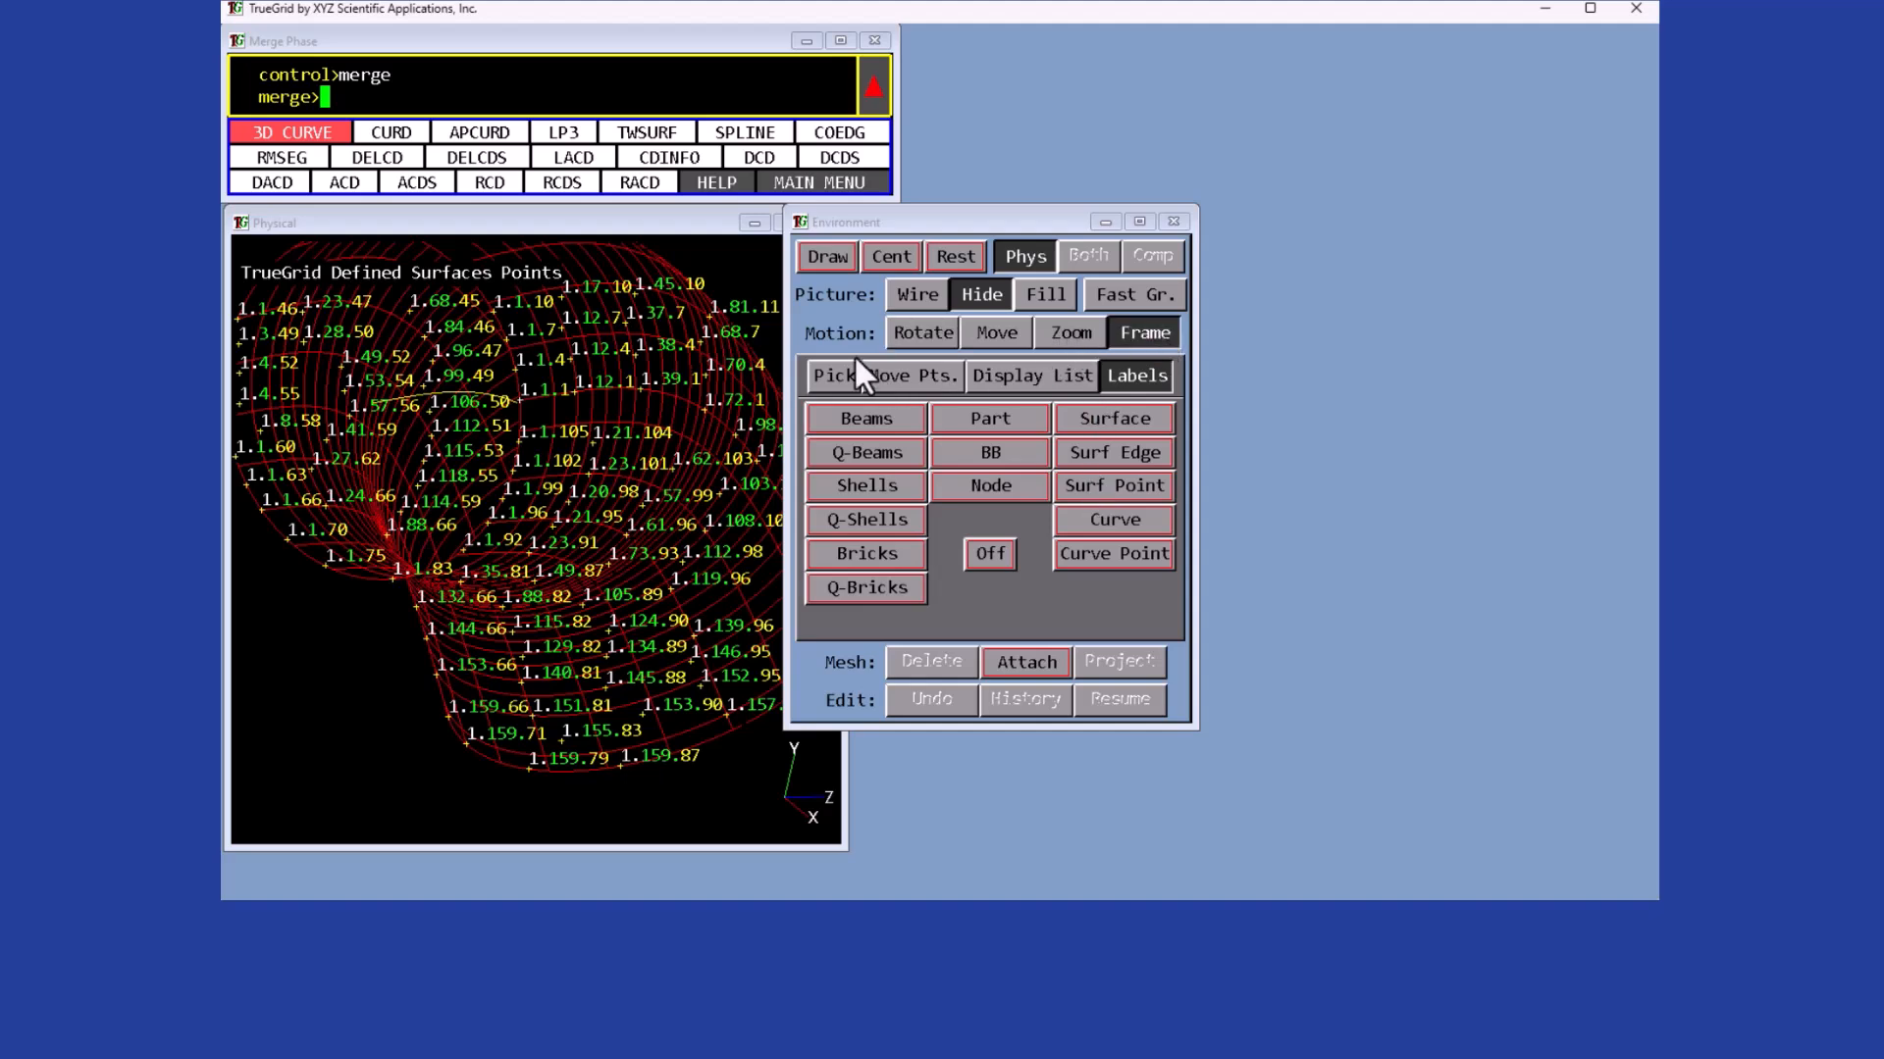
drag(483, 346, 600, 449)
drag(335, 508, 566, 726)
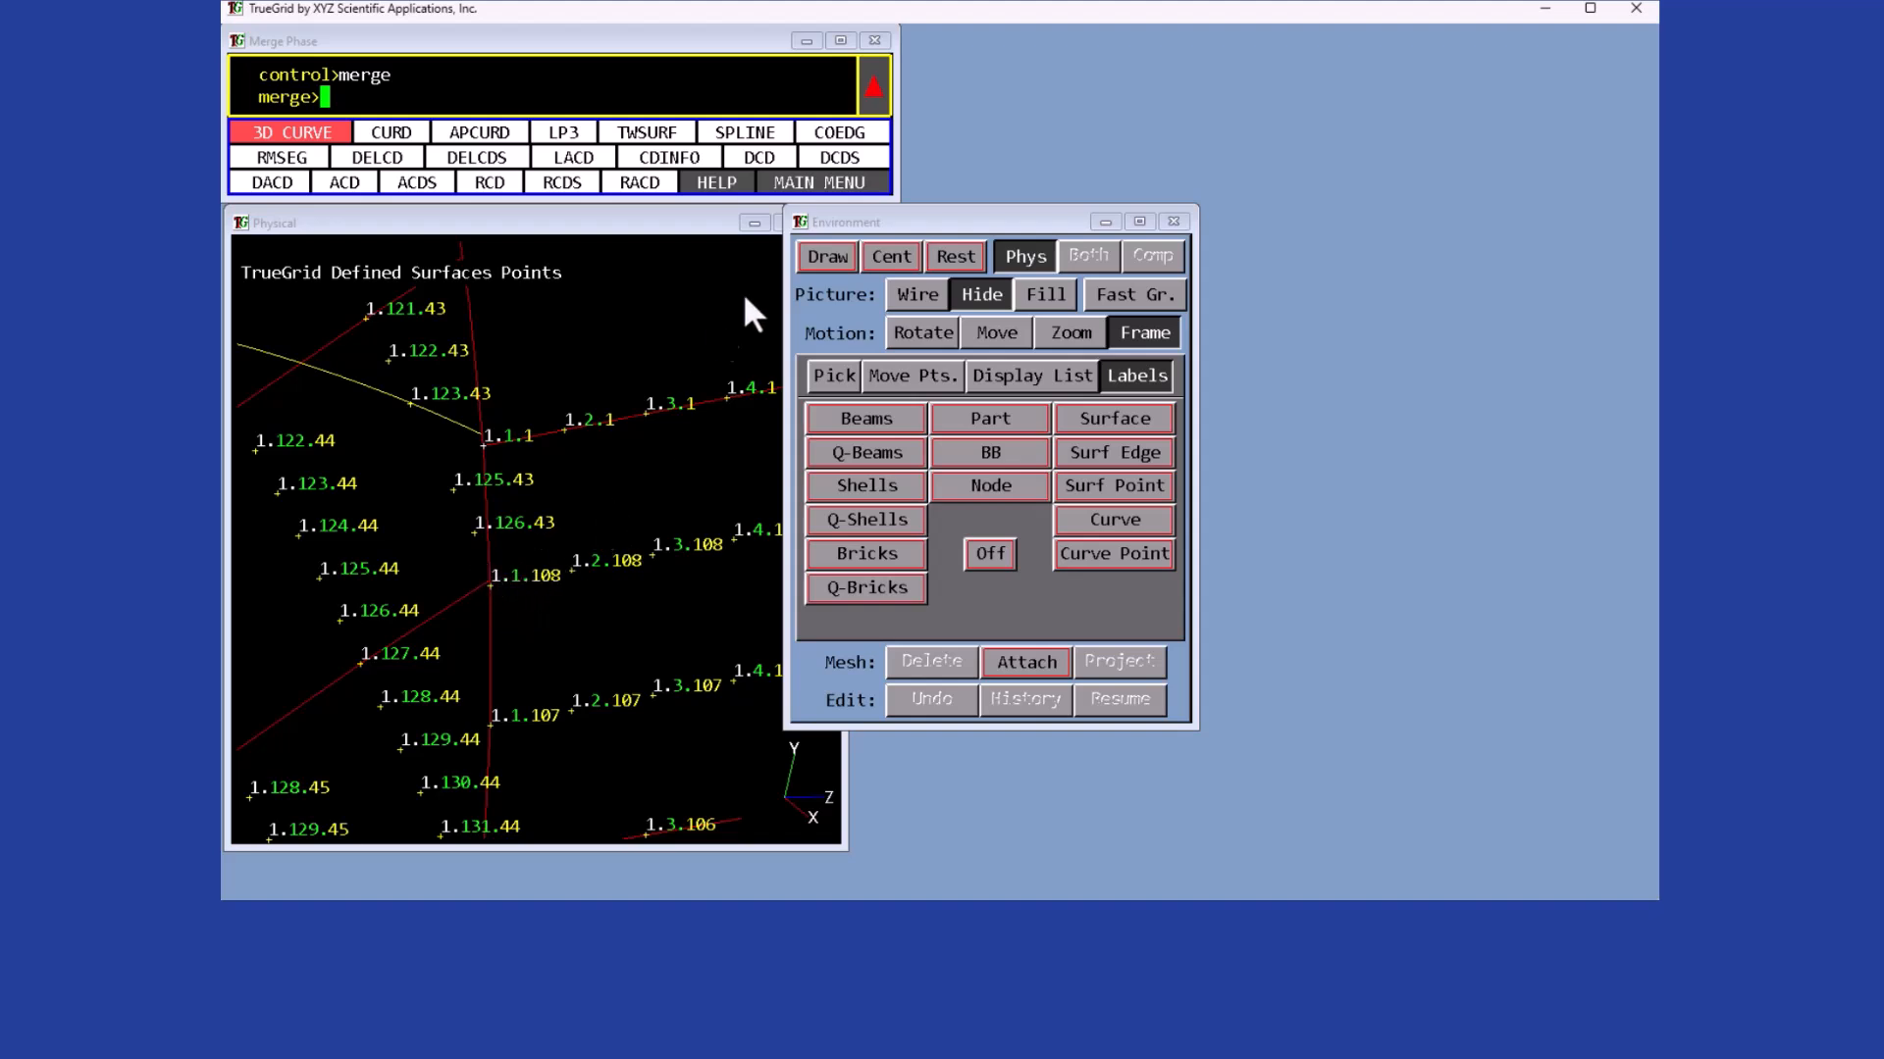
click(830, 184)
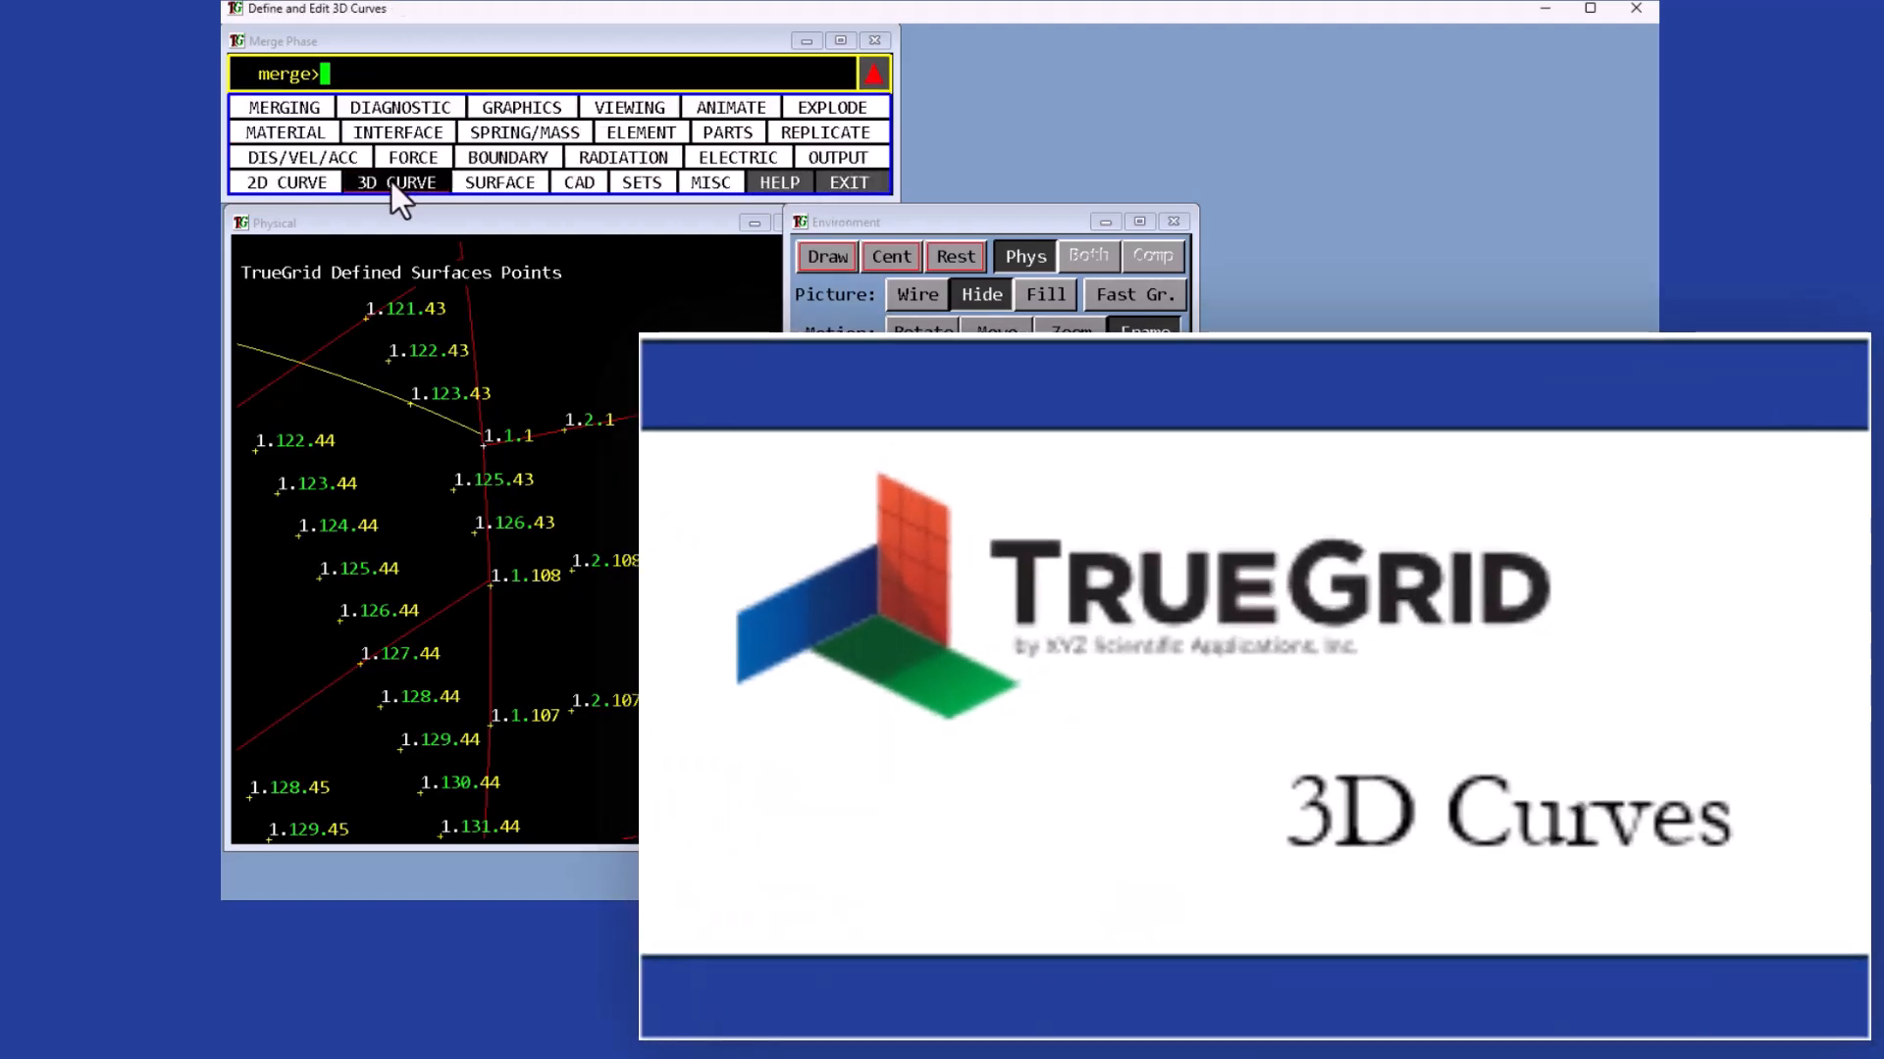
click(392, 180)
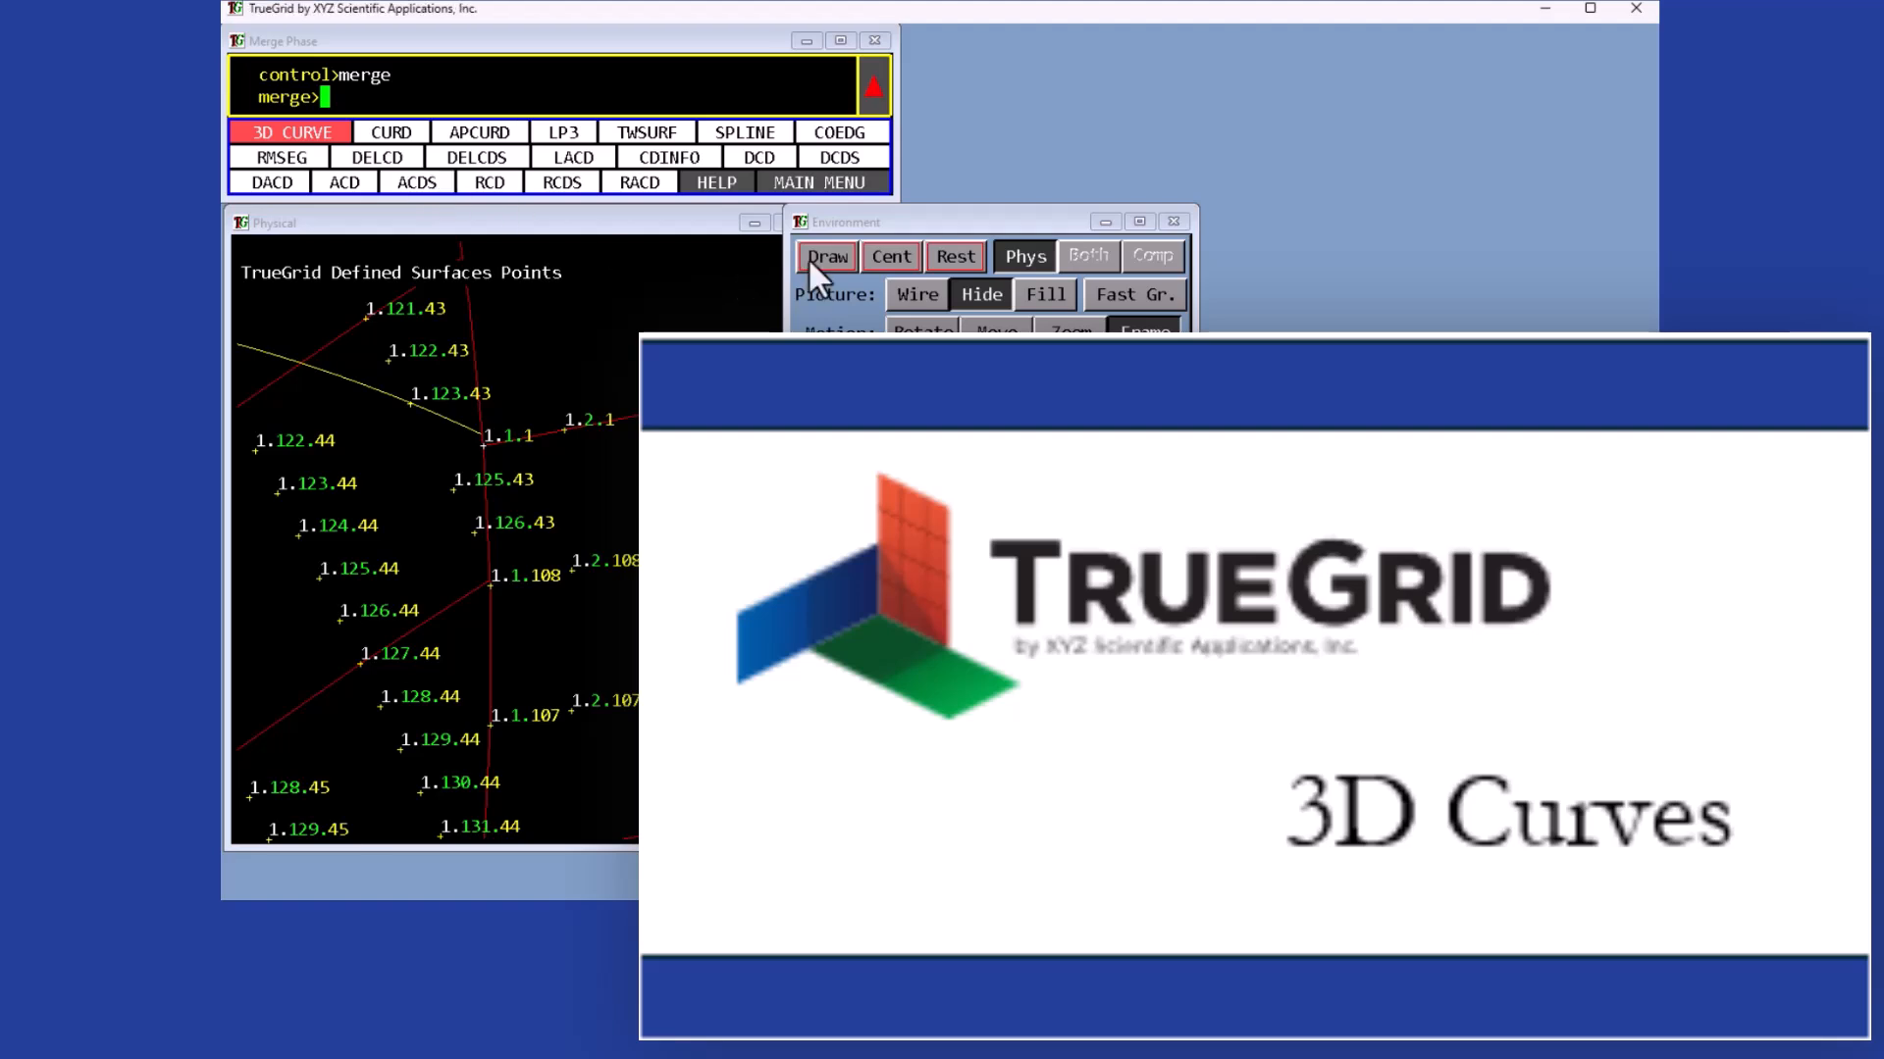
click(1072, 336)
middle_drag(571, 498, 402, 655)
middle_drag(538, 409, 579, 430)
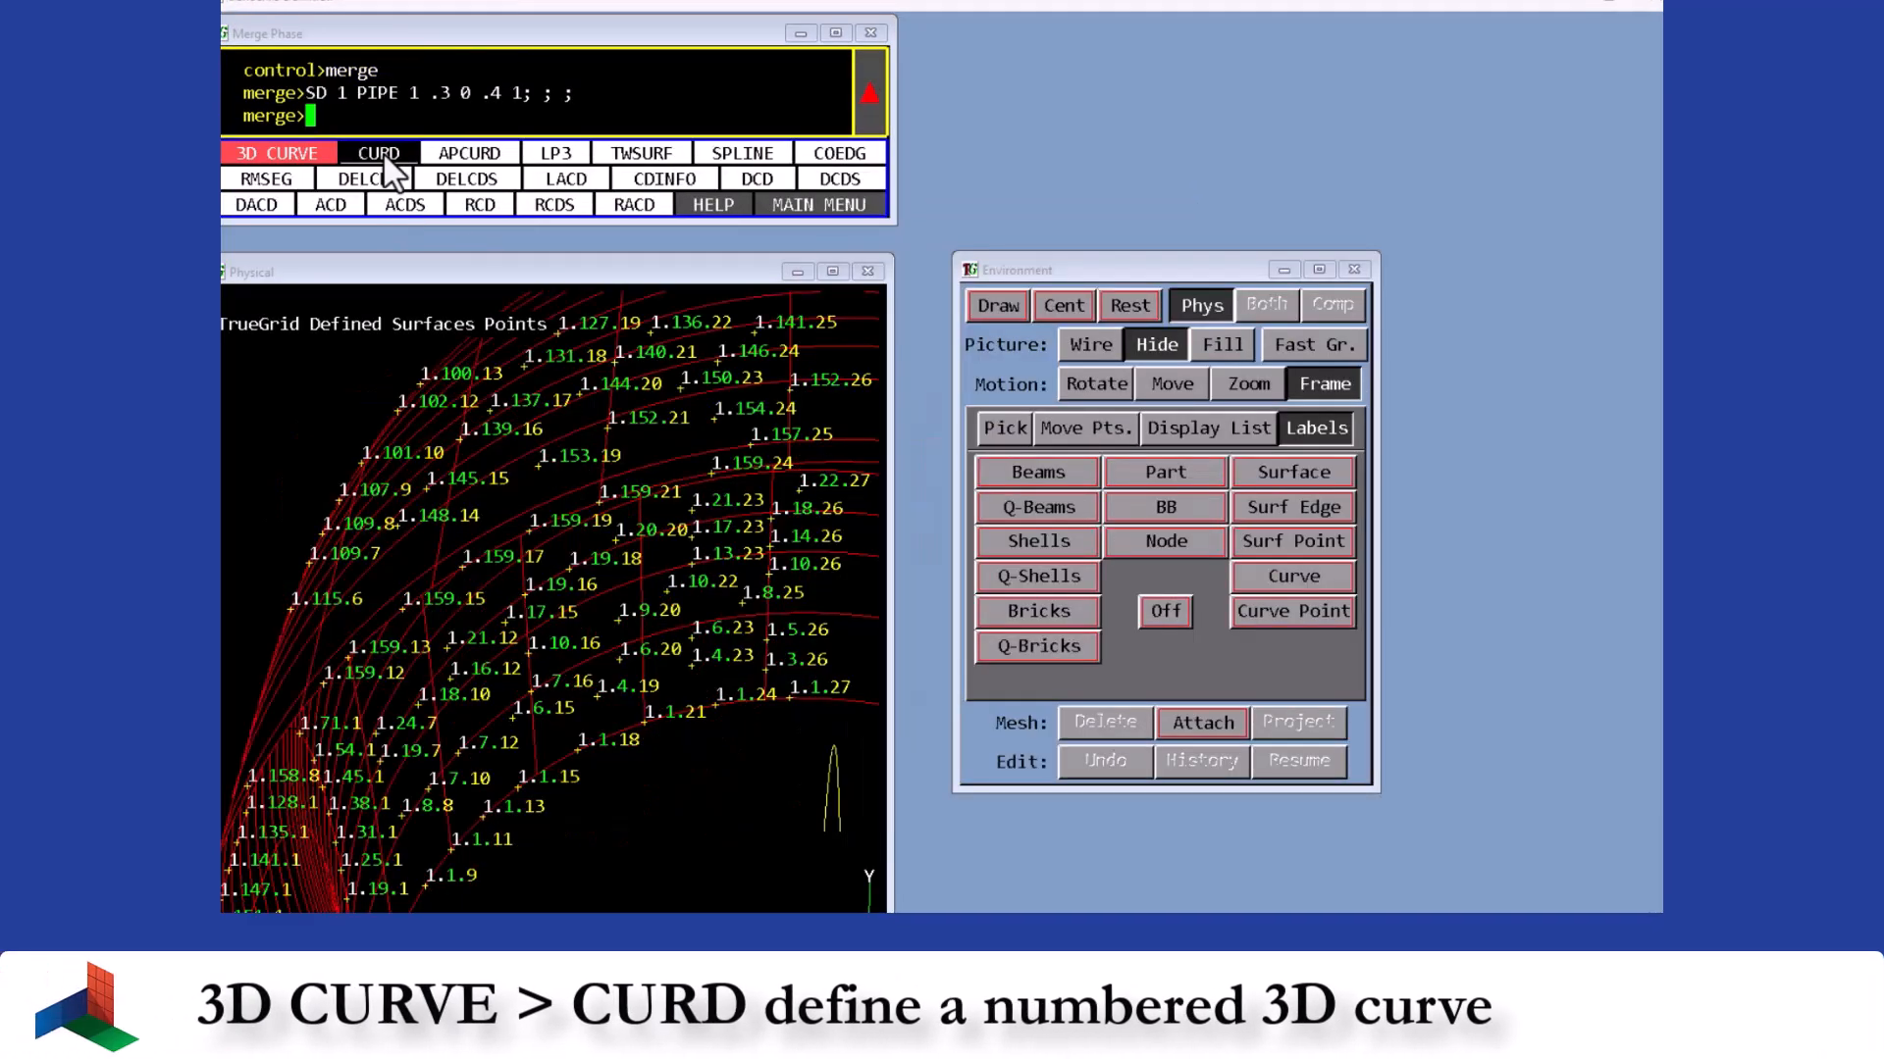
- Define 3D curve 2 as a surface contour running from point 1.1.13 to point 1.0.13
click(383, 157)
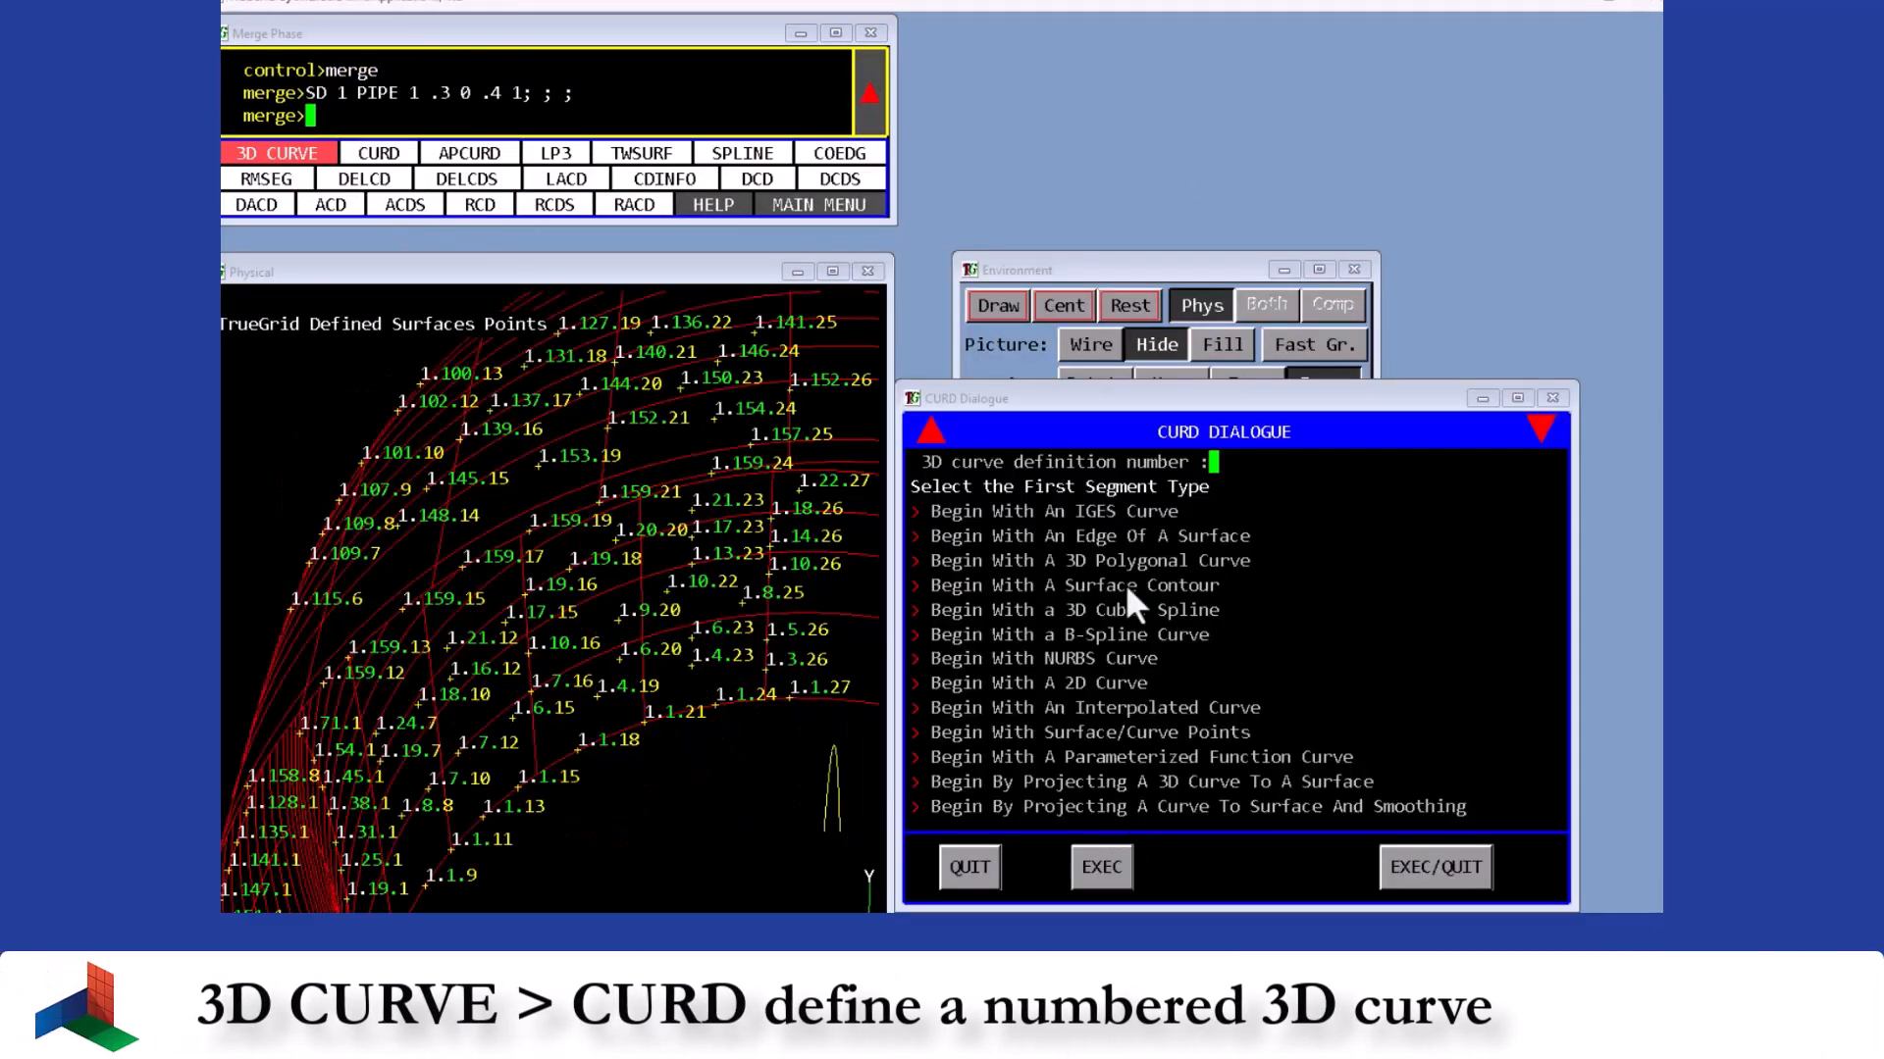
click(1045, 586)
text(2)
key(Return)
text(1.1.13)
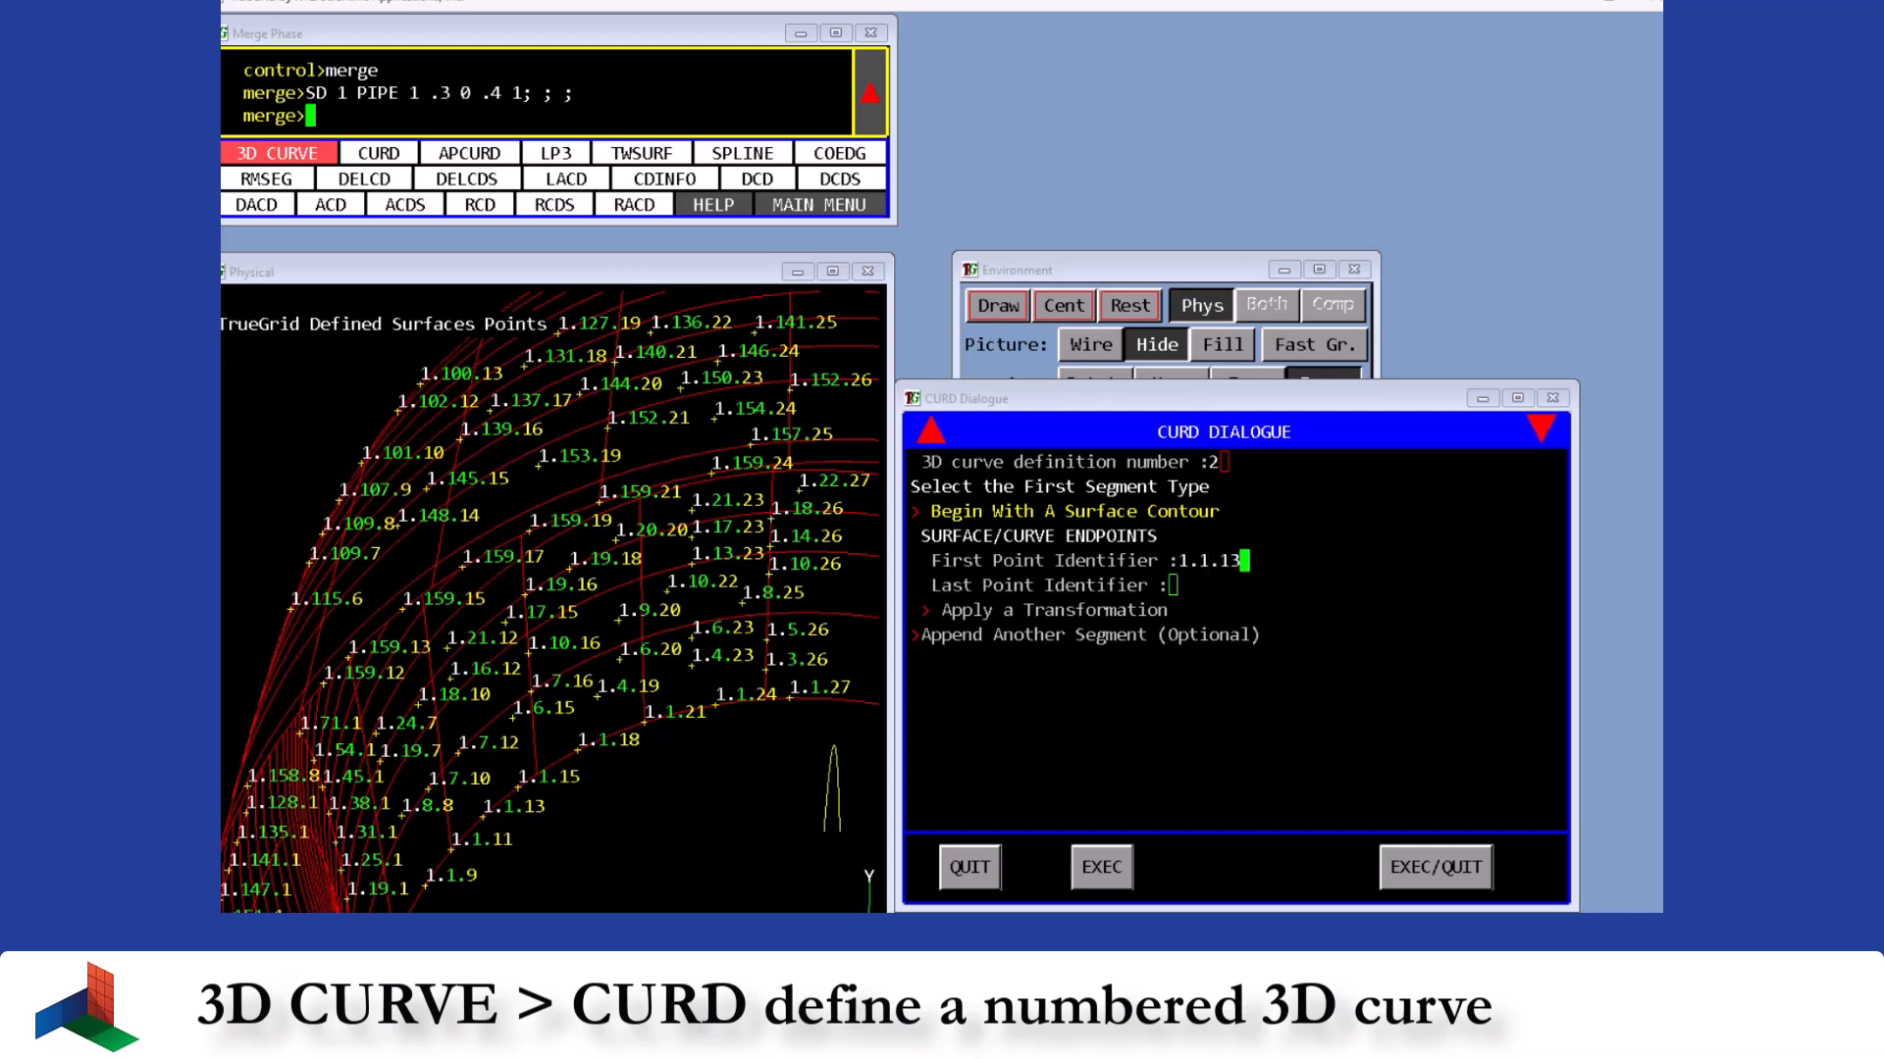
key(Return)
text(1.0.)
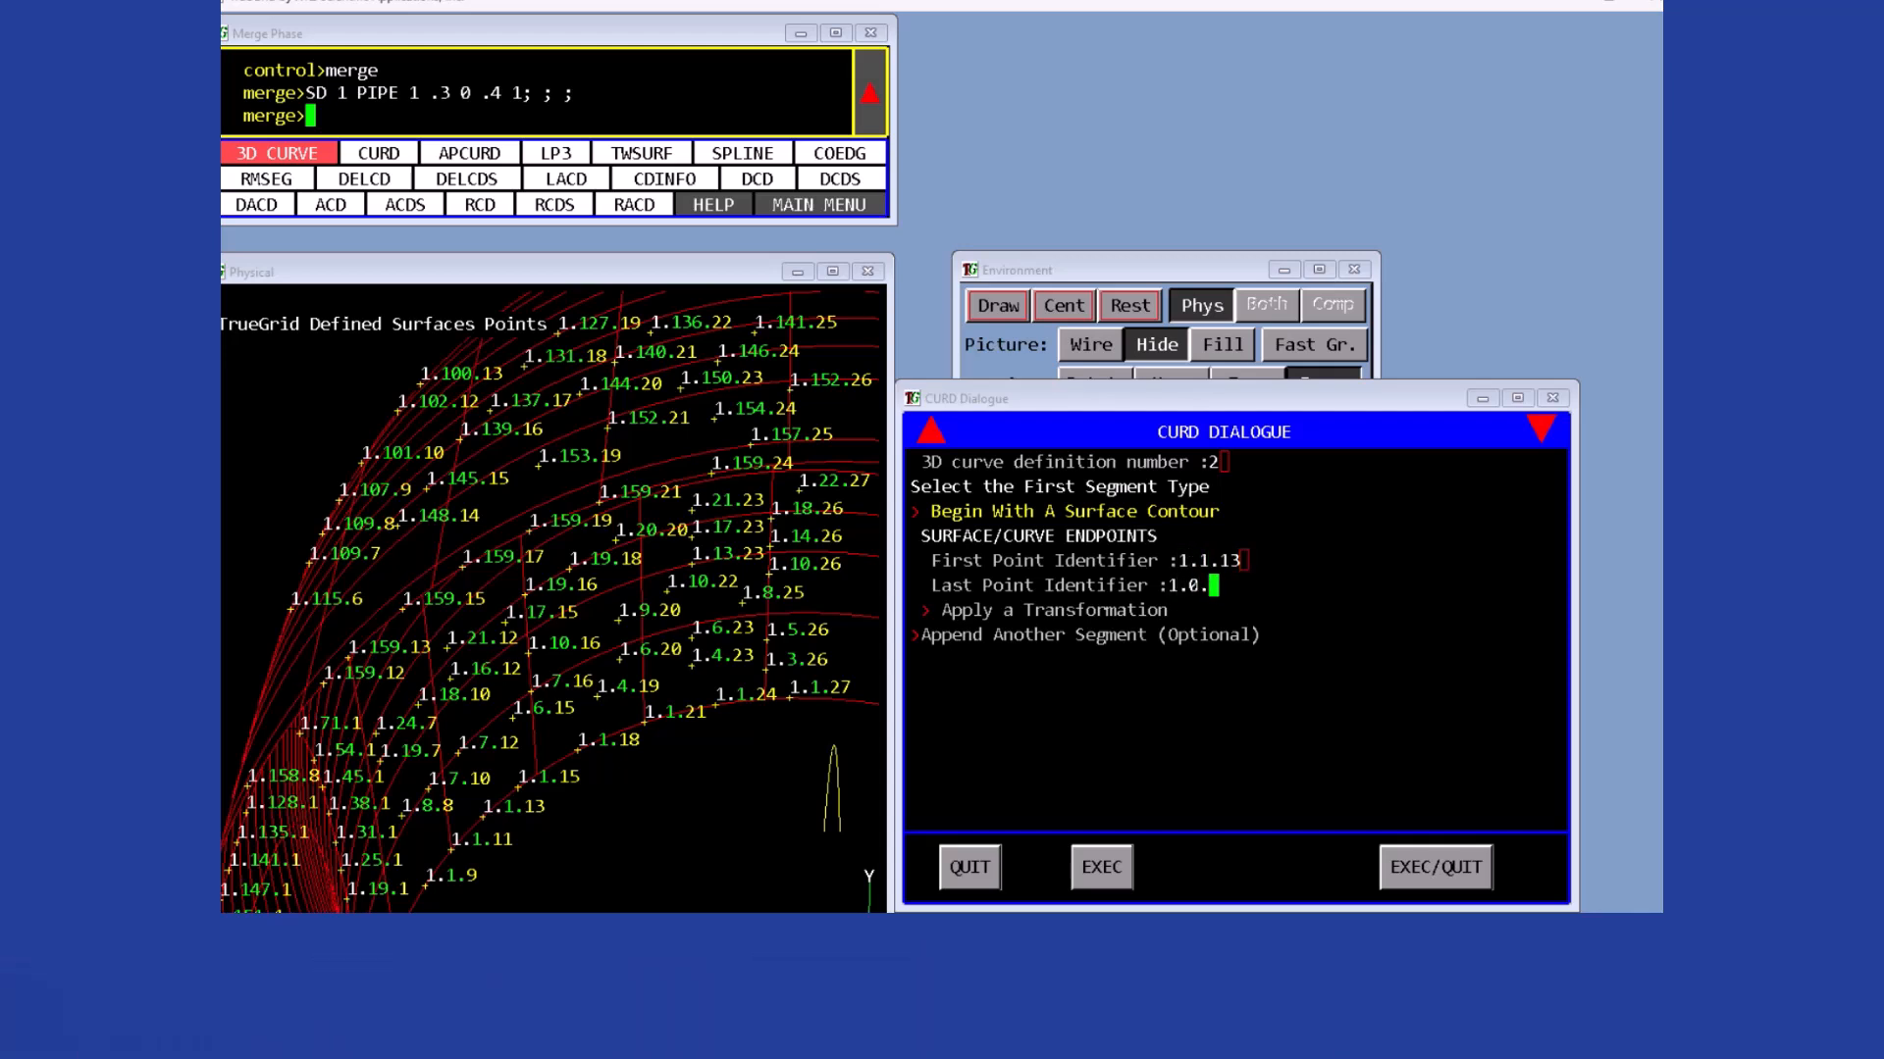
text(13)
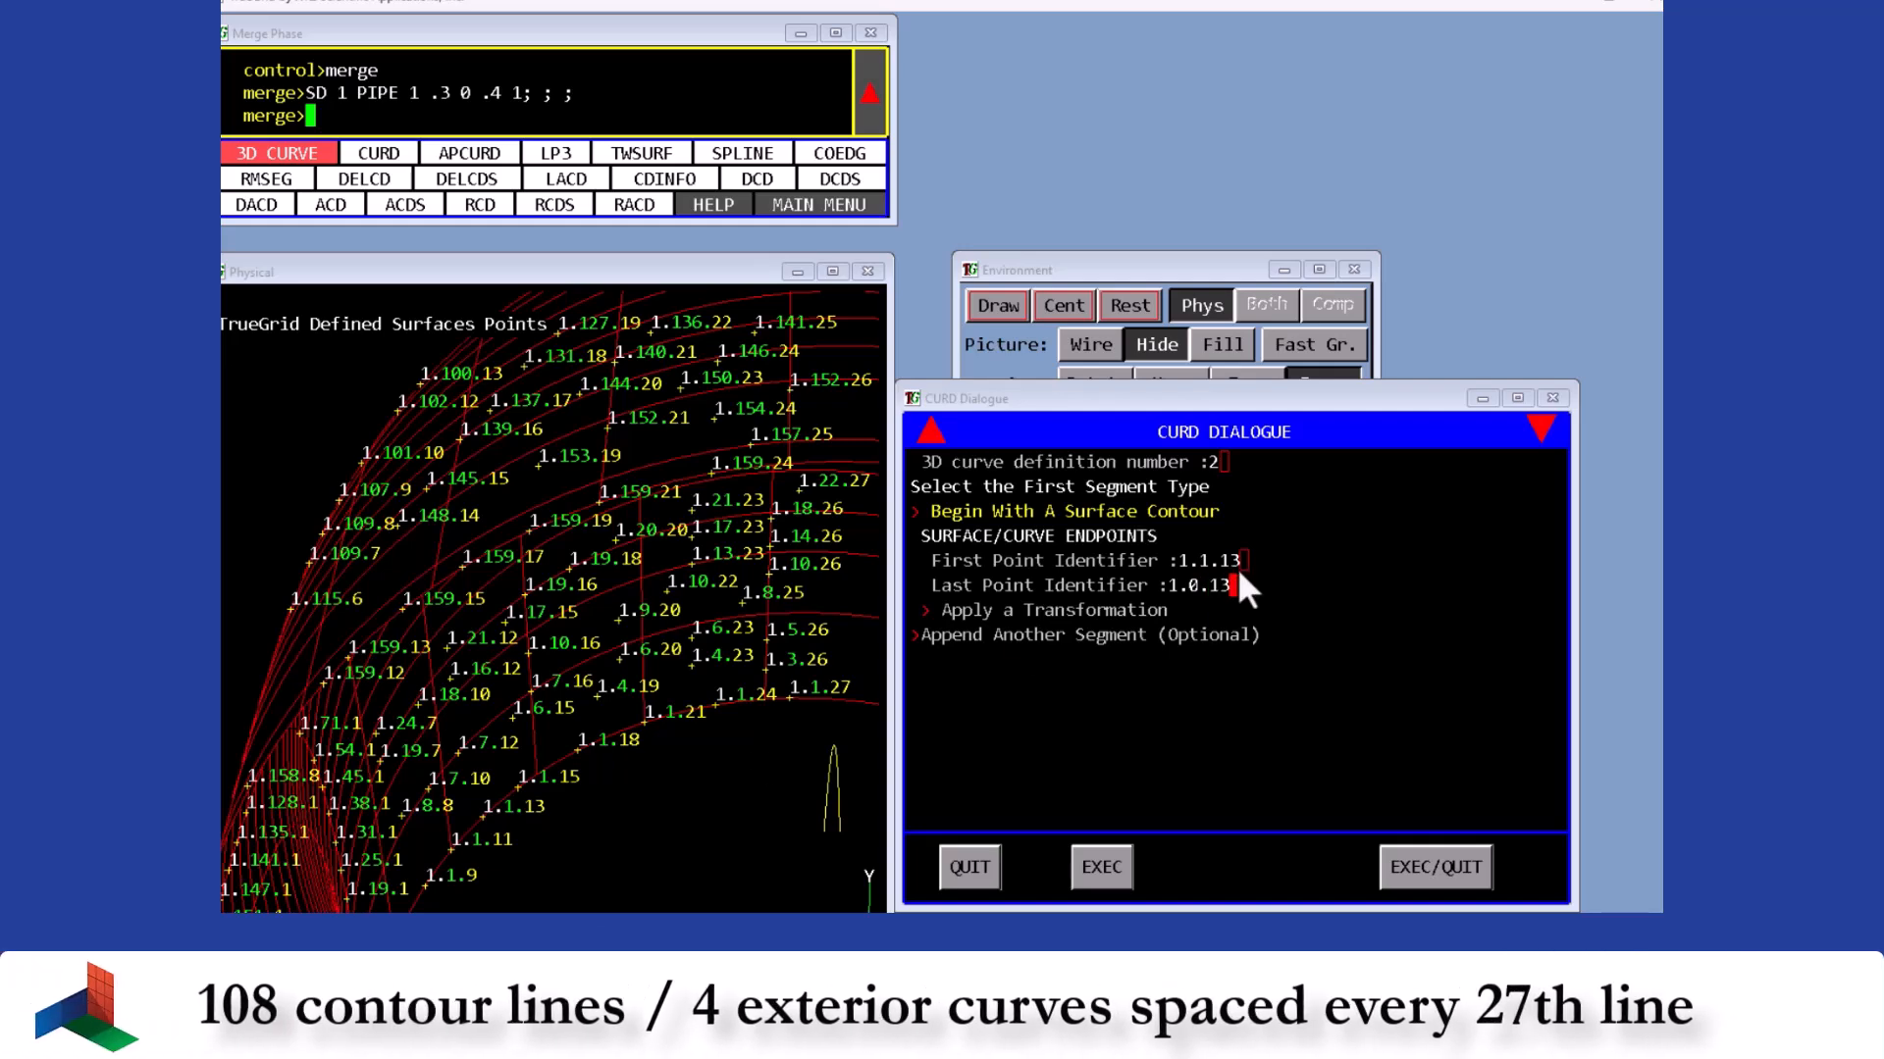
click(1451, 869)
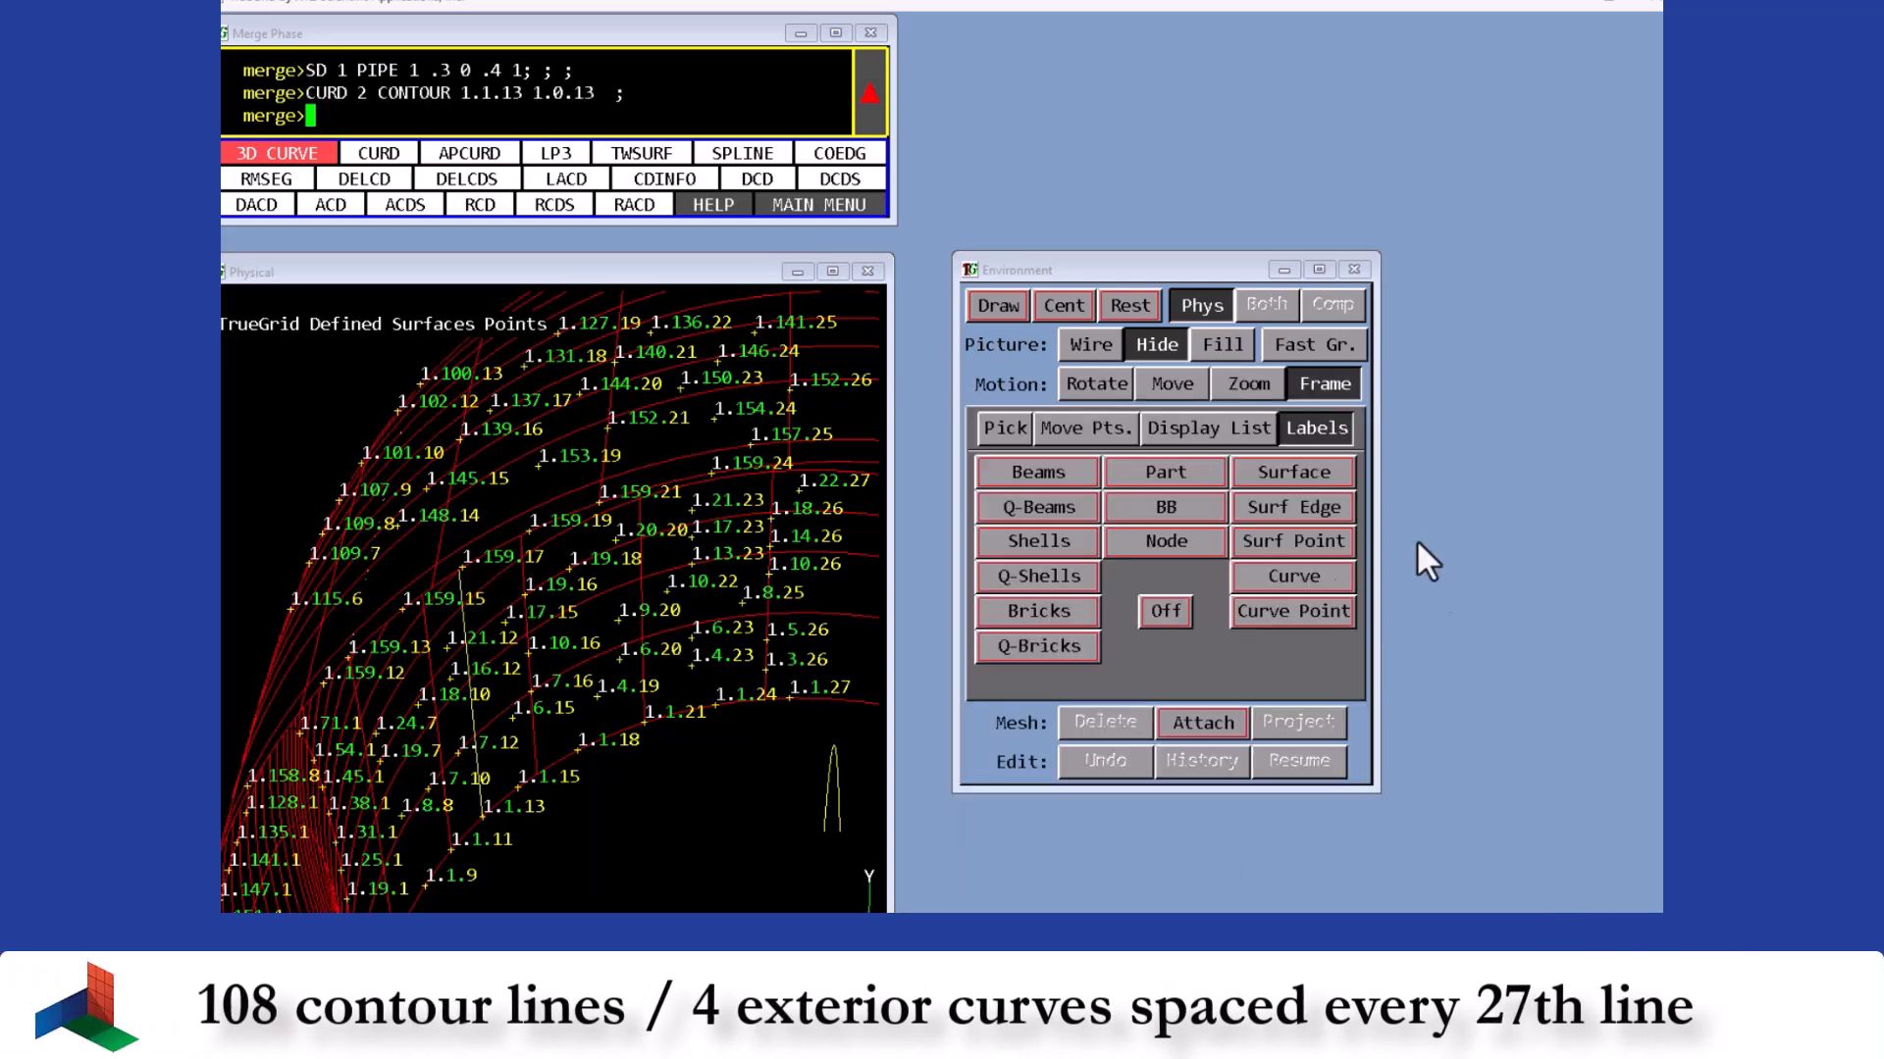
- Turn labels off and define contour curves 3 and 4, curve 4 running from 1.1.40 to 1.0.40
click(1174, 610)
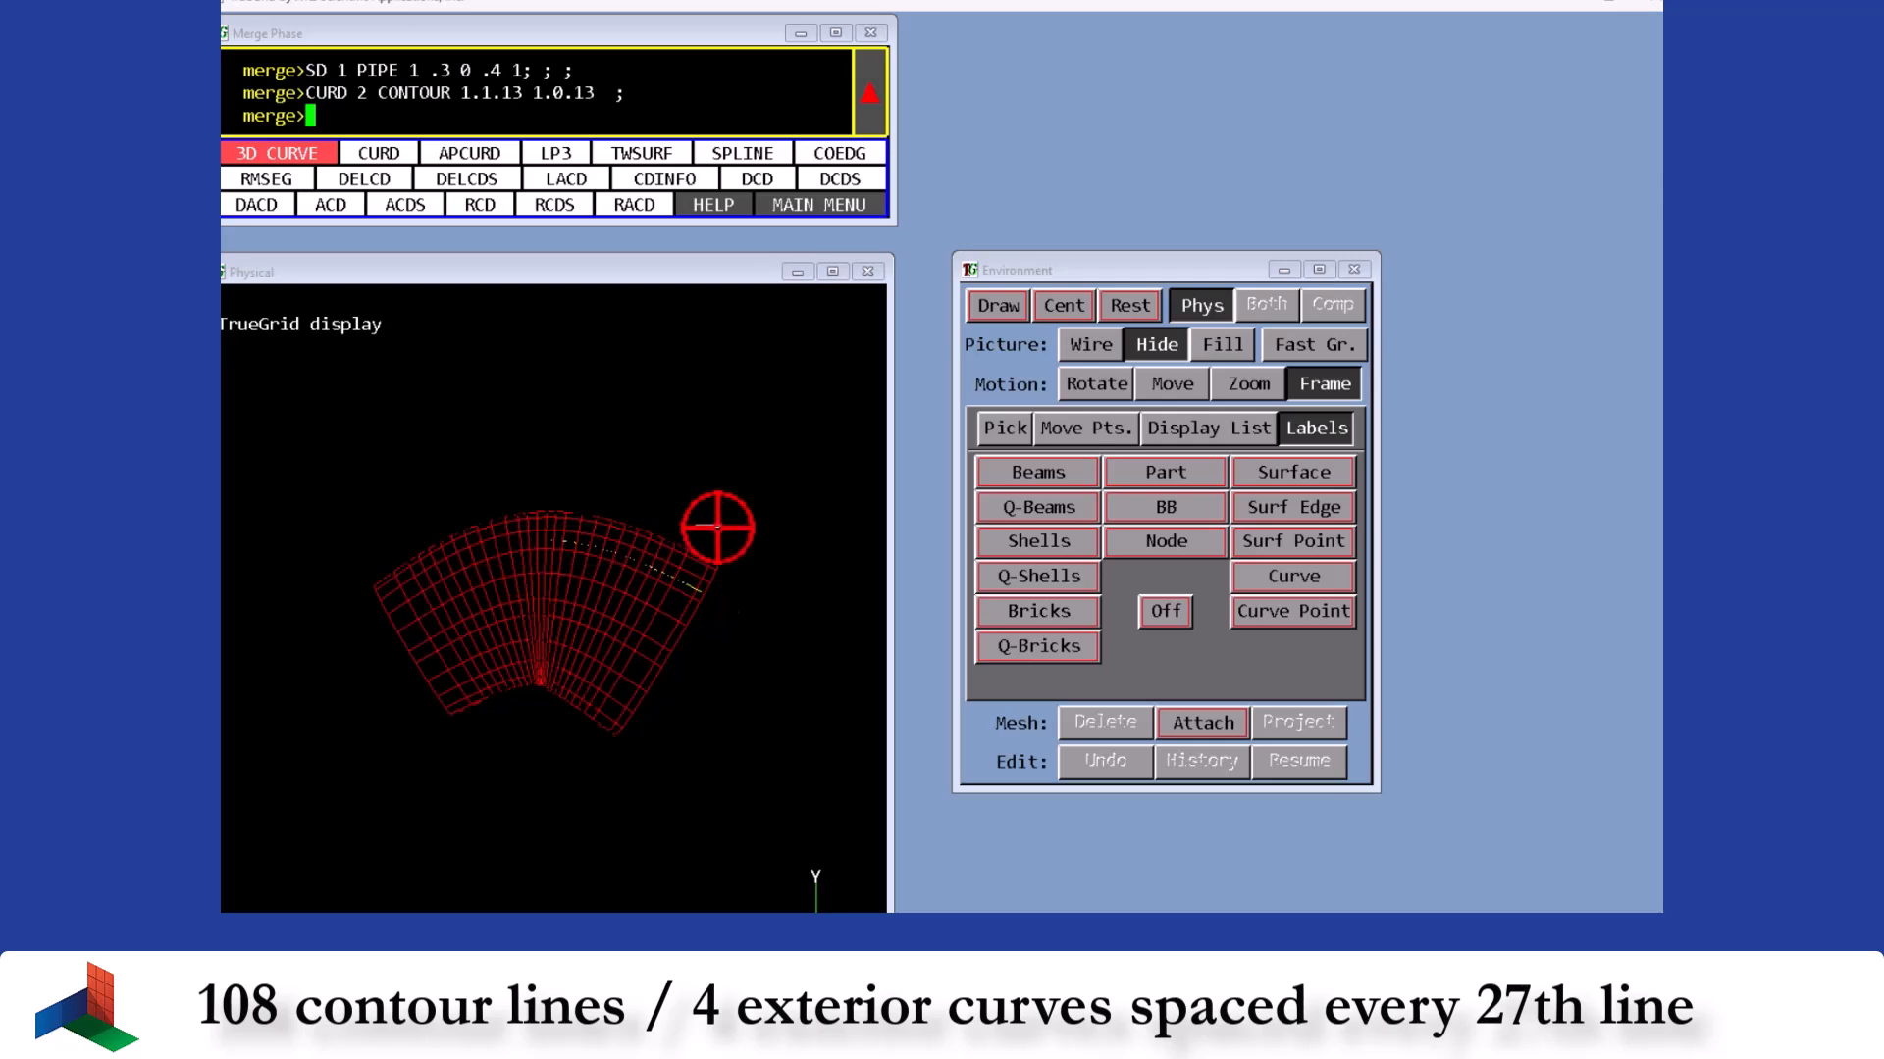
click(1097, 388)
click(397, 159)
click(1059, 586)
text(3)
key(Return)
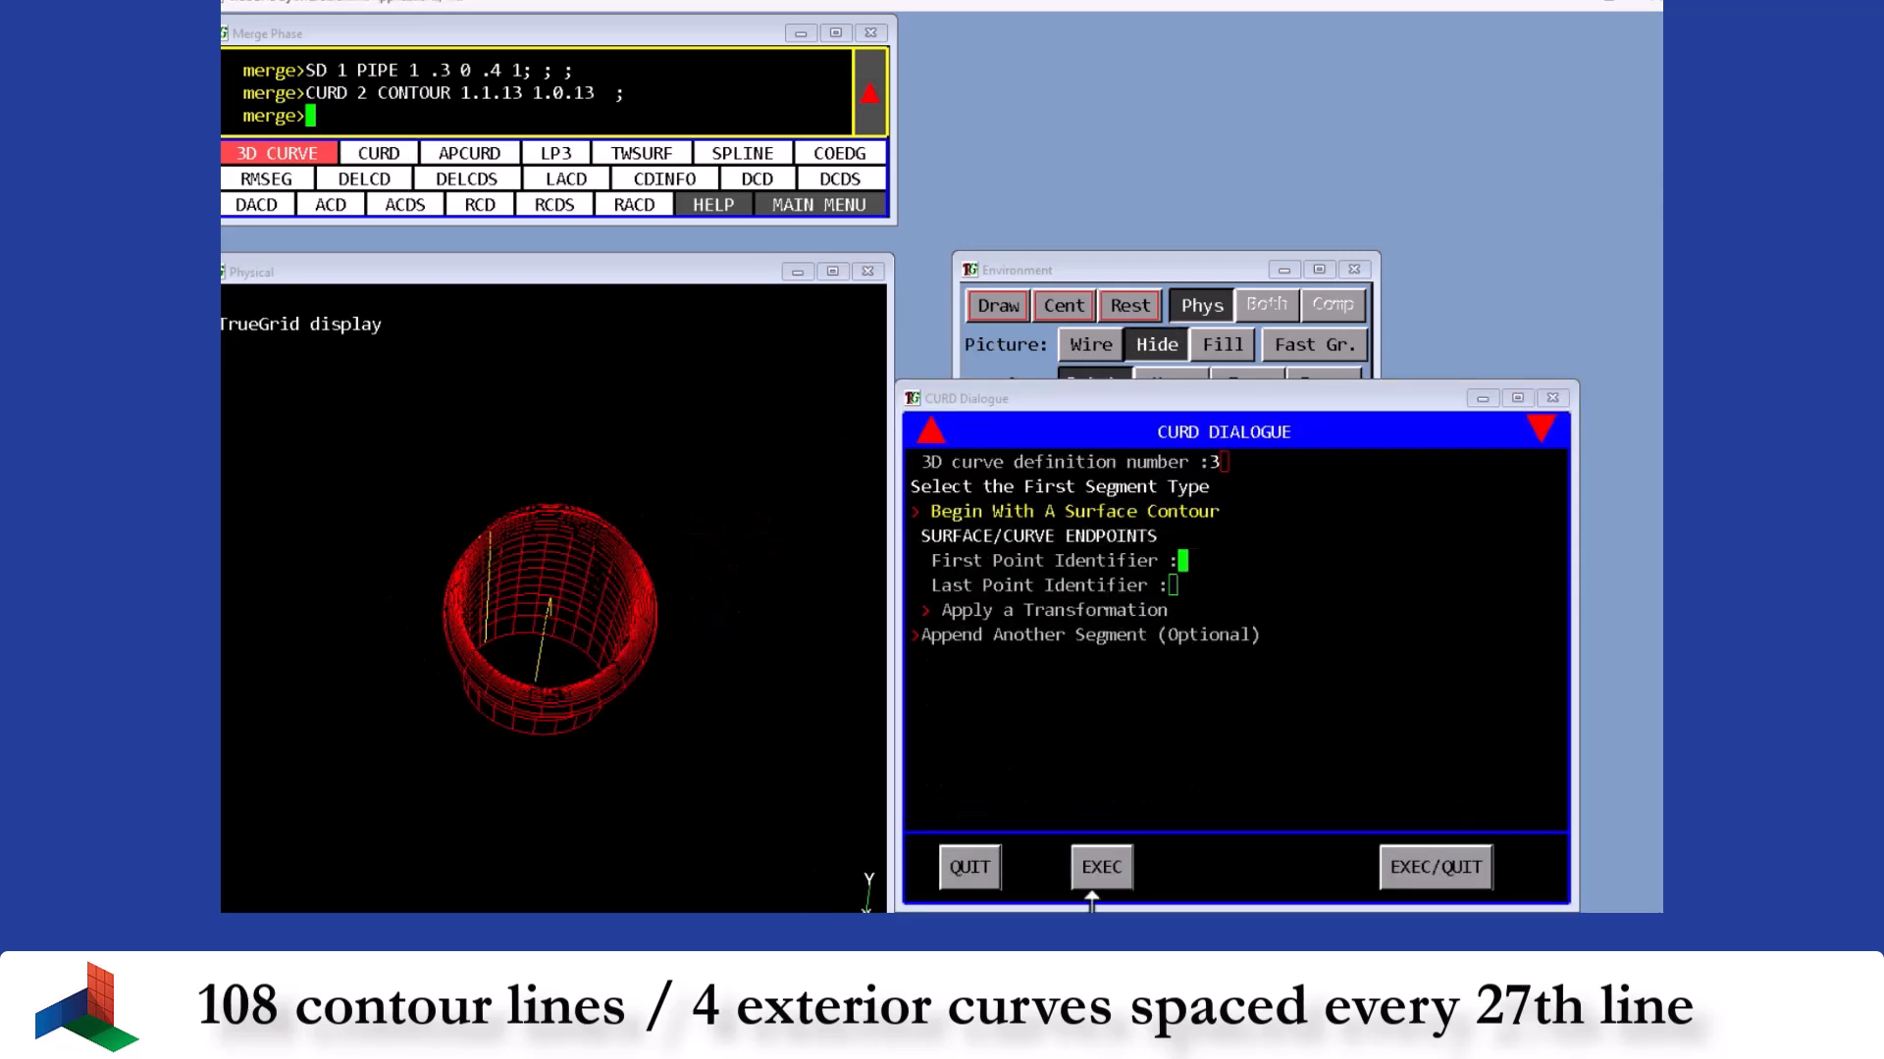
text(1.1.)
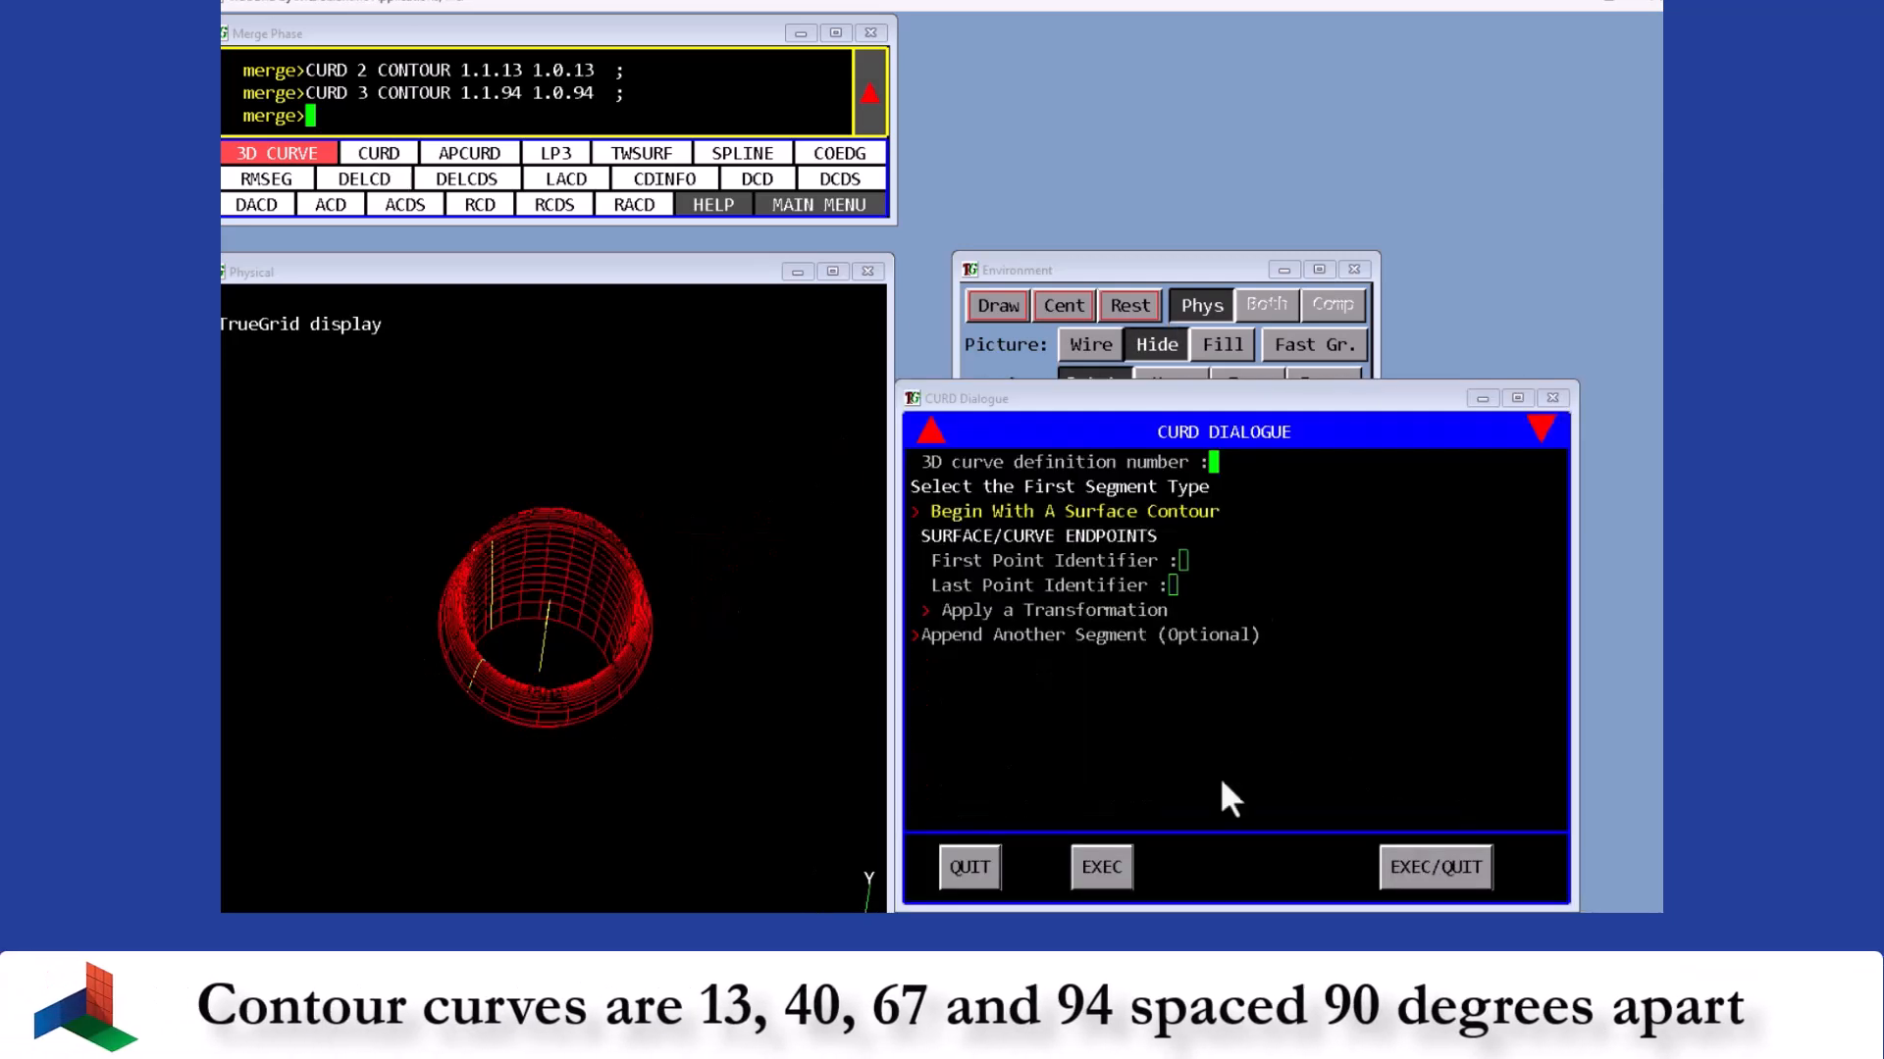
text(1.1.40)
key(Return)
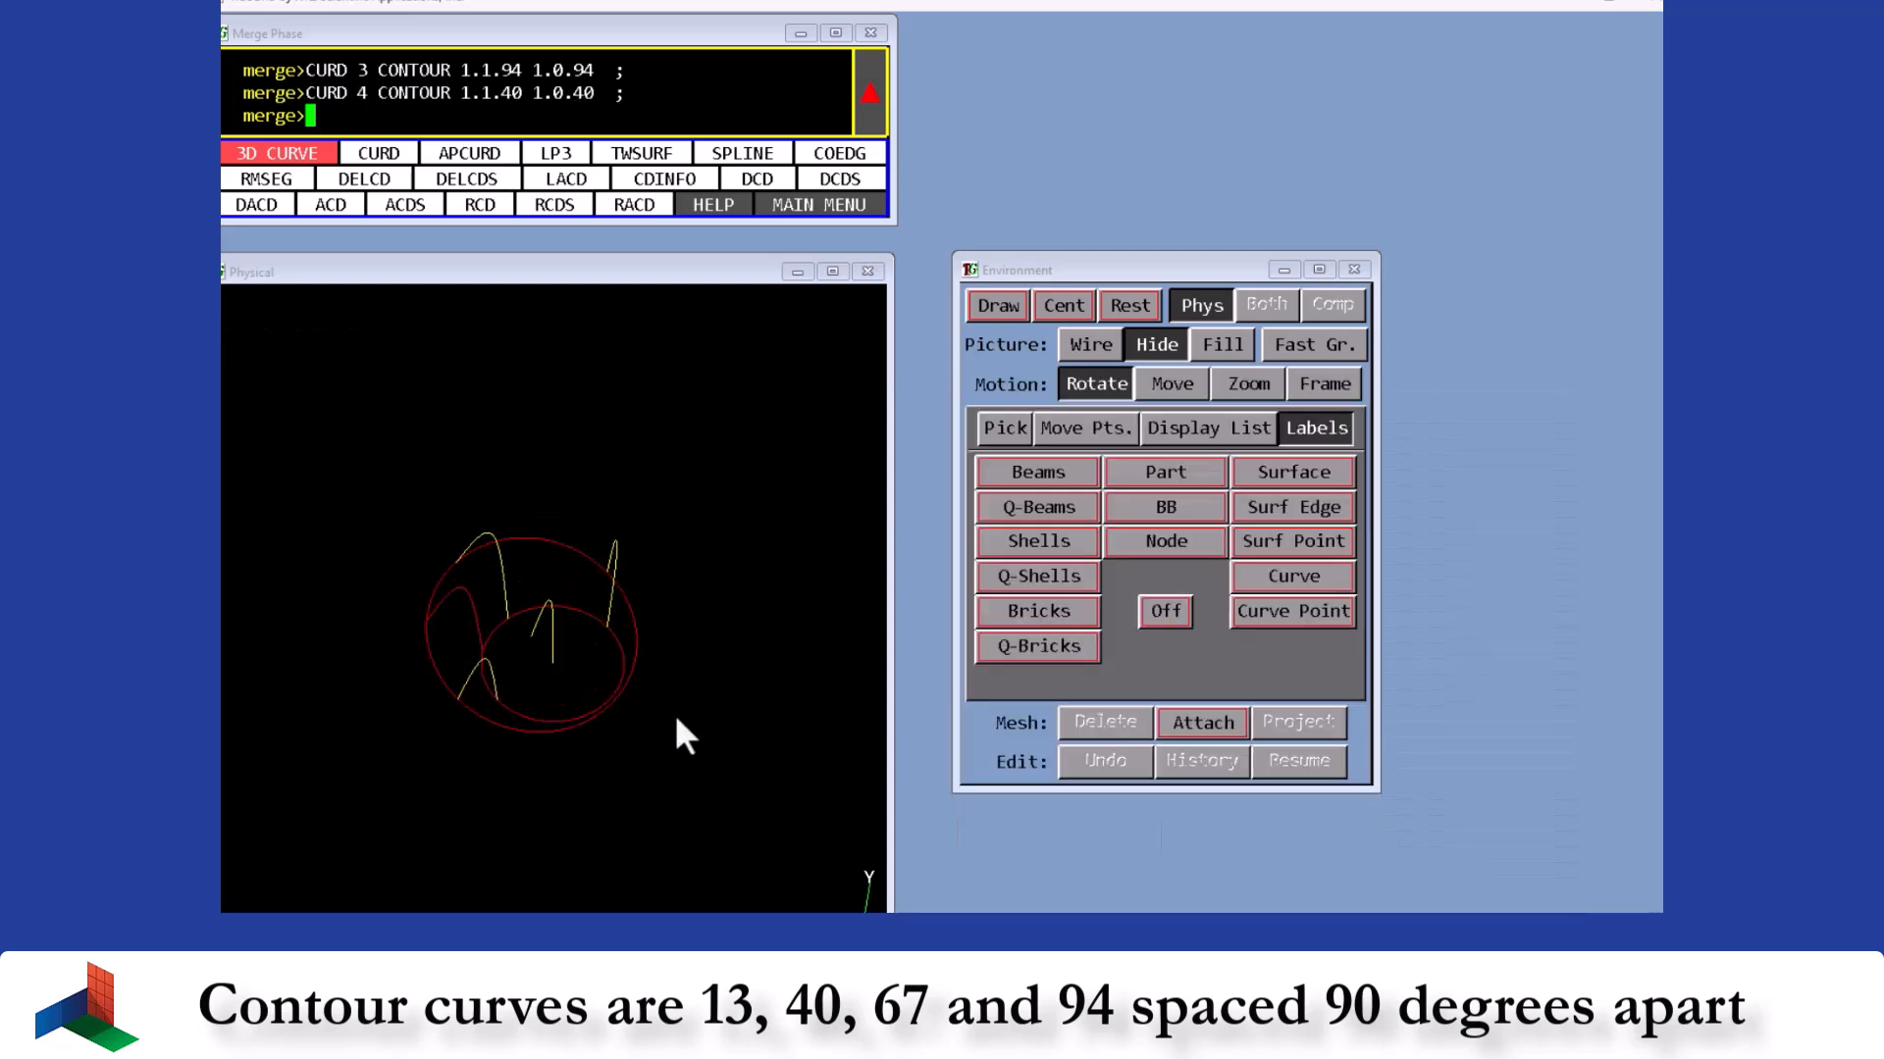
- Define 3D curve 5 as a surface contour from 1.1.67 to 1.0.67 and show labels
click(379, 153)
click(1059, 585)
text(1.1.67)
key(Return)
text(1.0.)
text(67  ;)
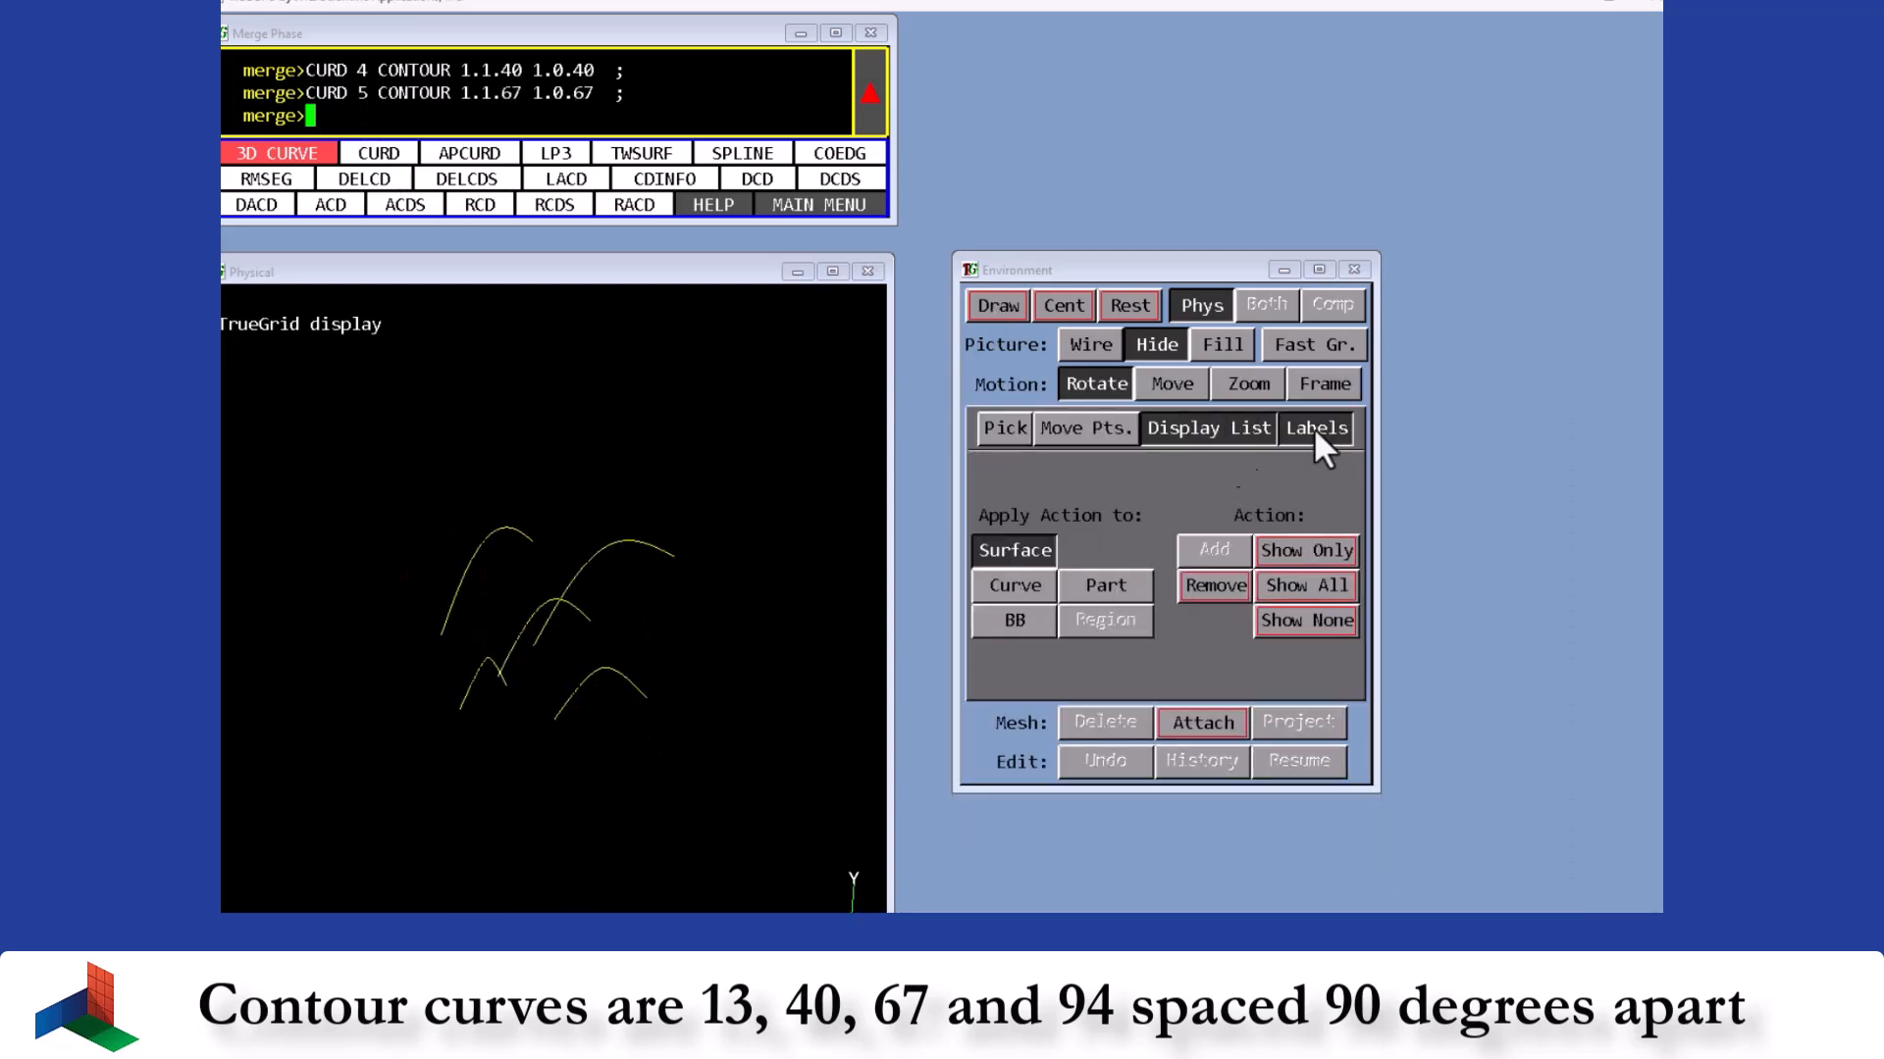
click(1314, 428)
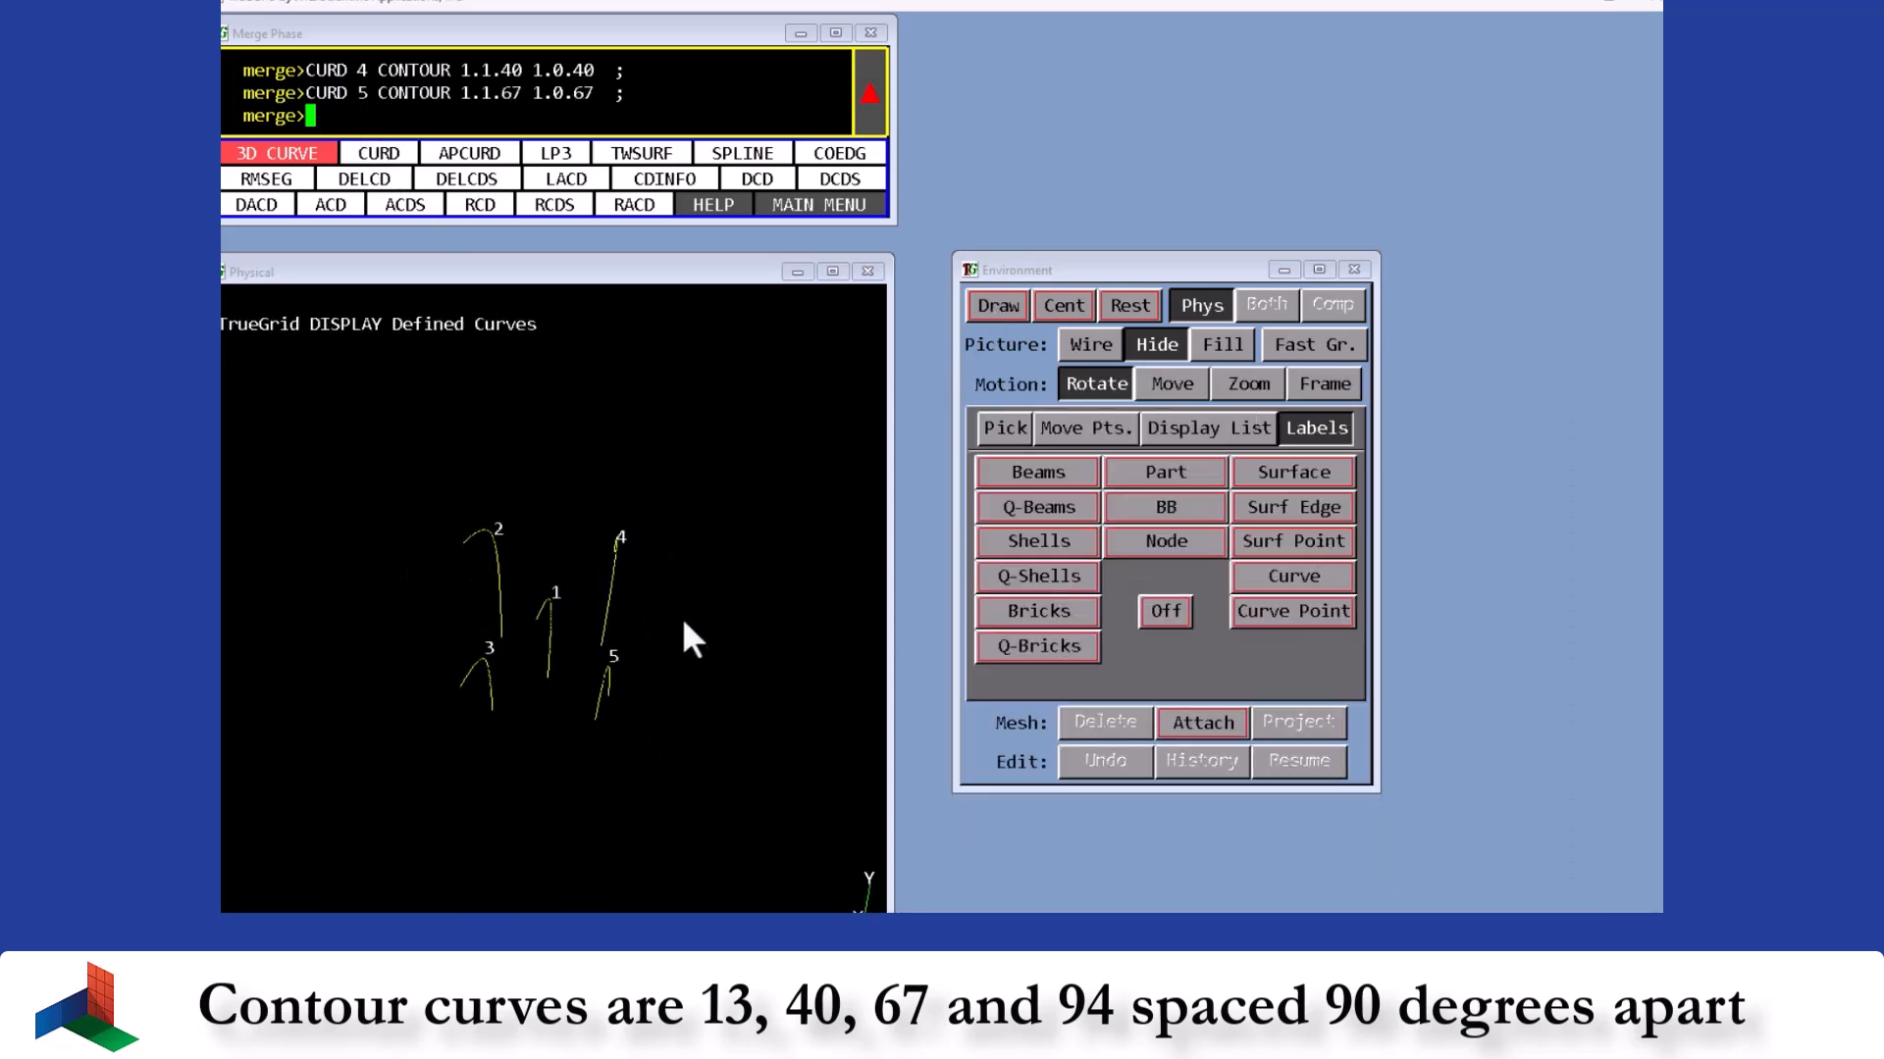
- Define curve 6 as an interpolated curve between curves 3 and 4 with parameter .3
drag(671, 622, 599, 538)
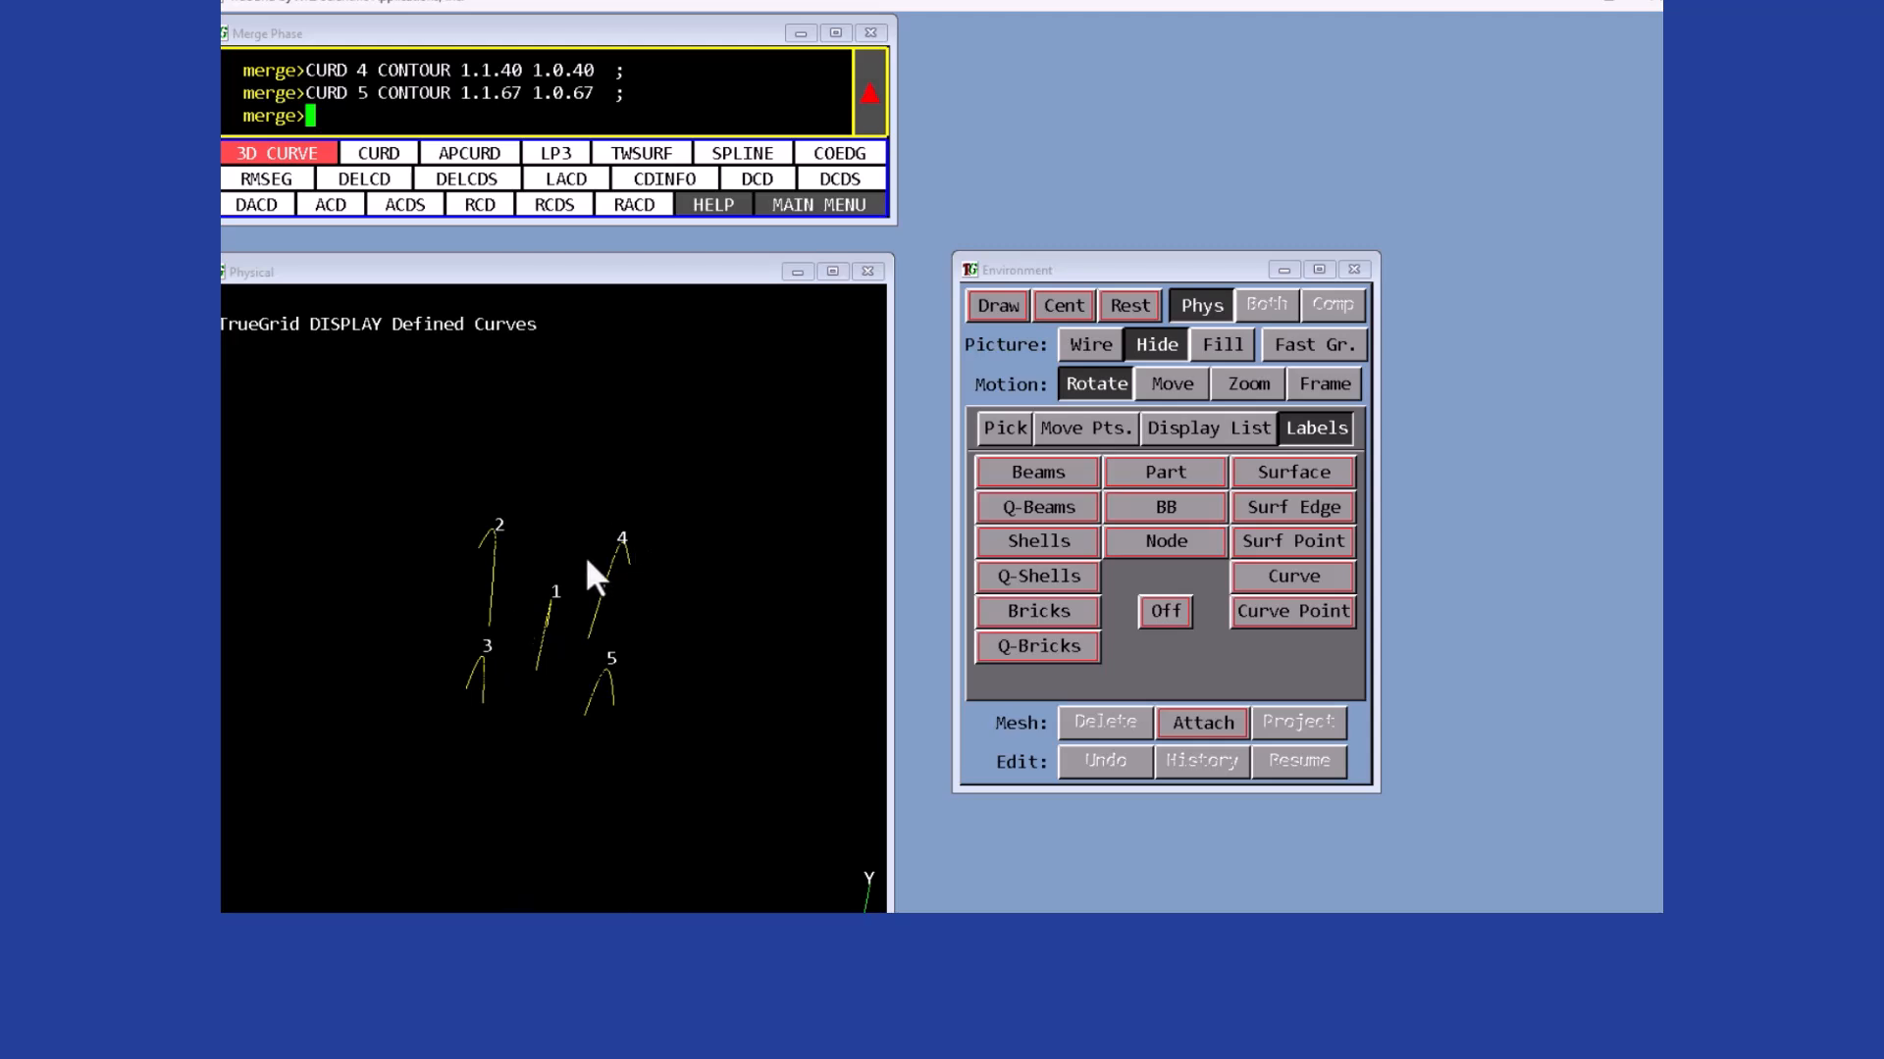
click(378, 153)
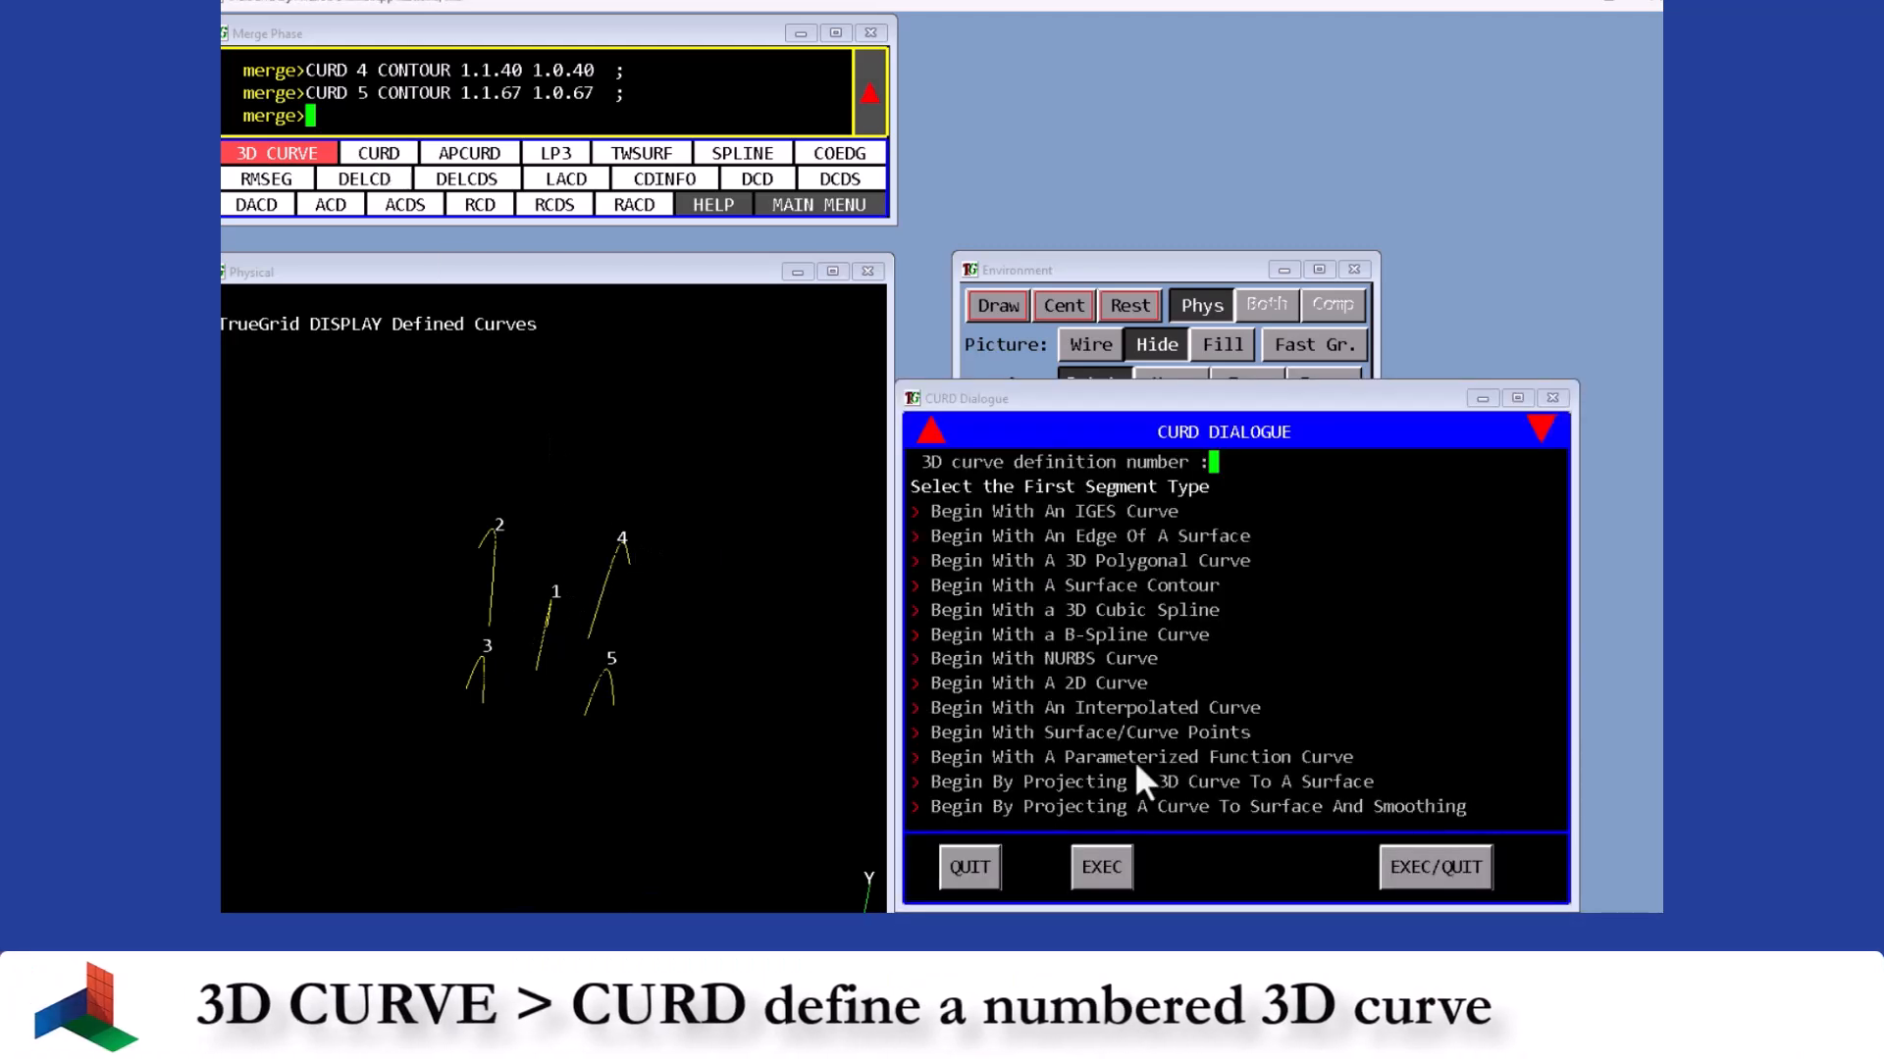
click(1153, 708)
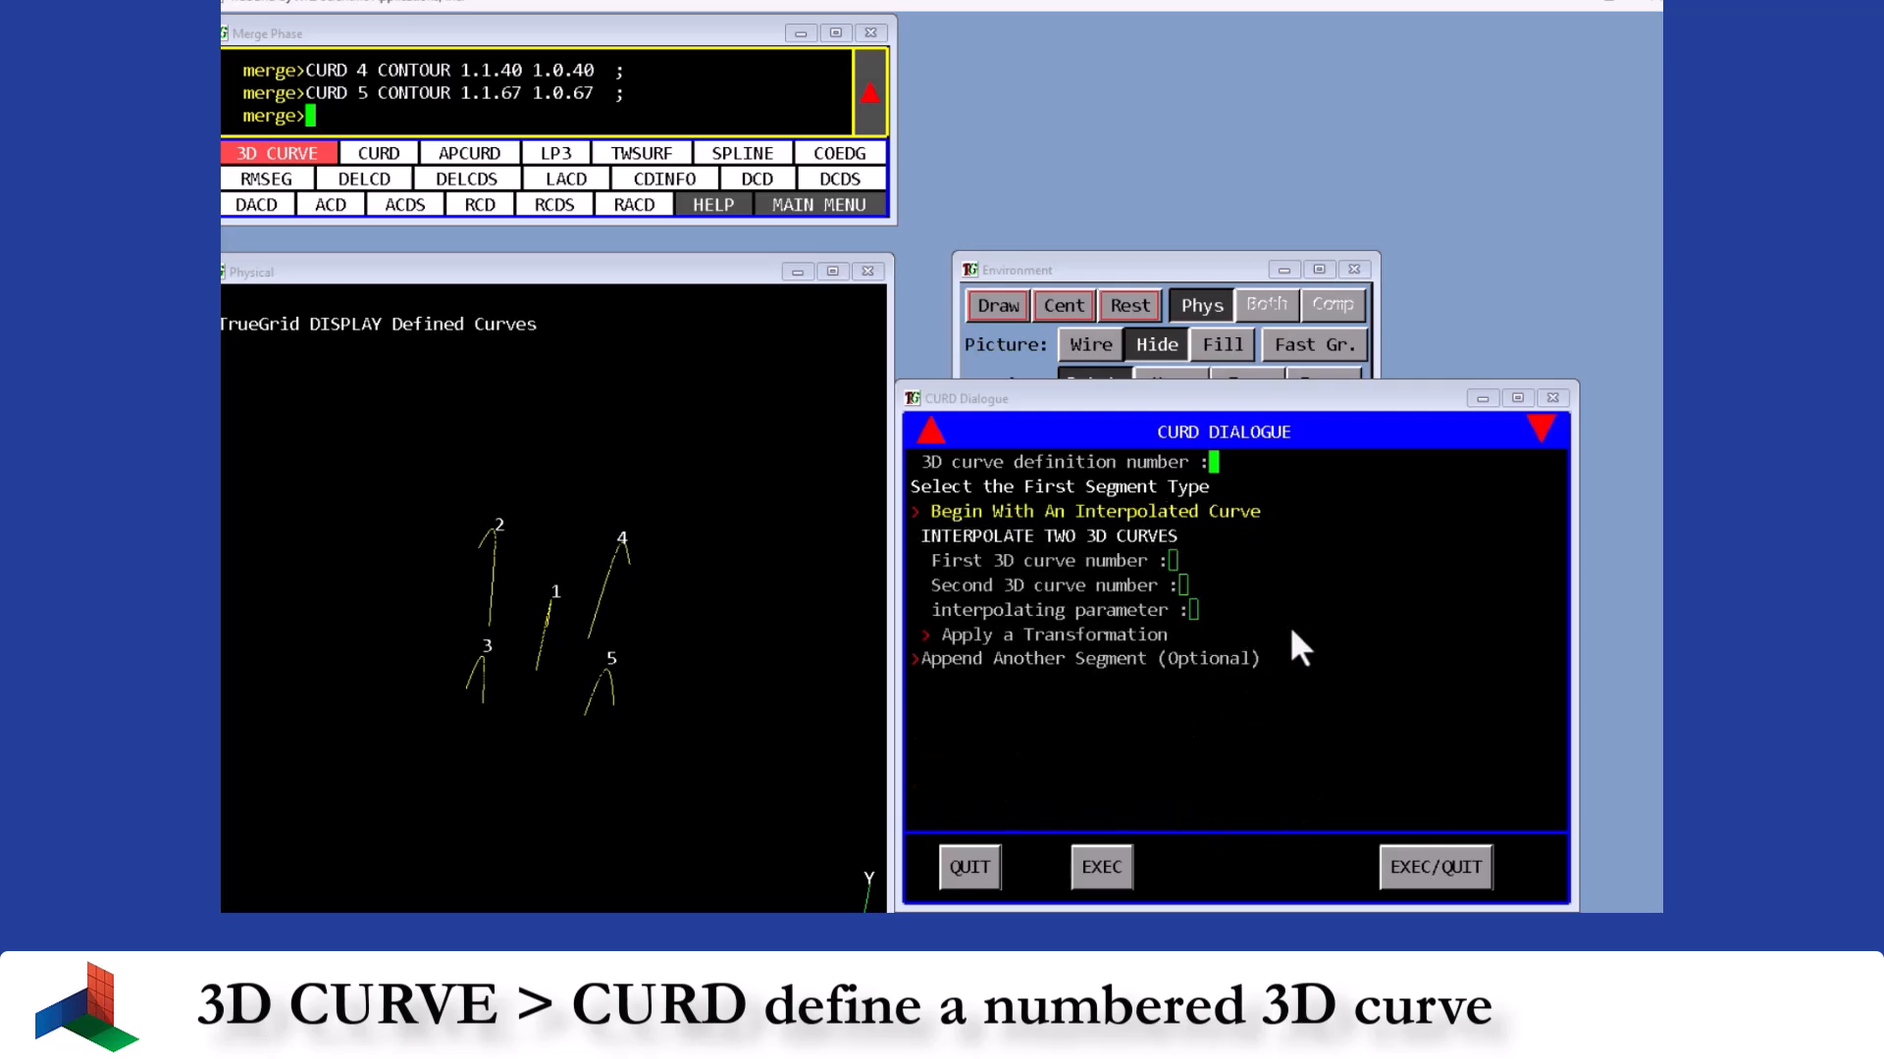
text(6)
key(Return)
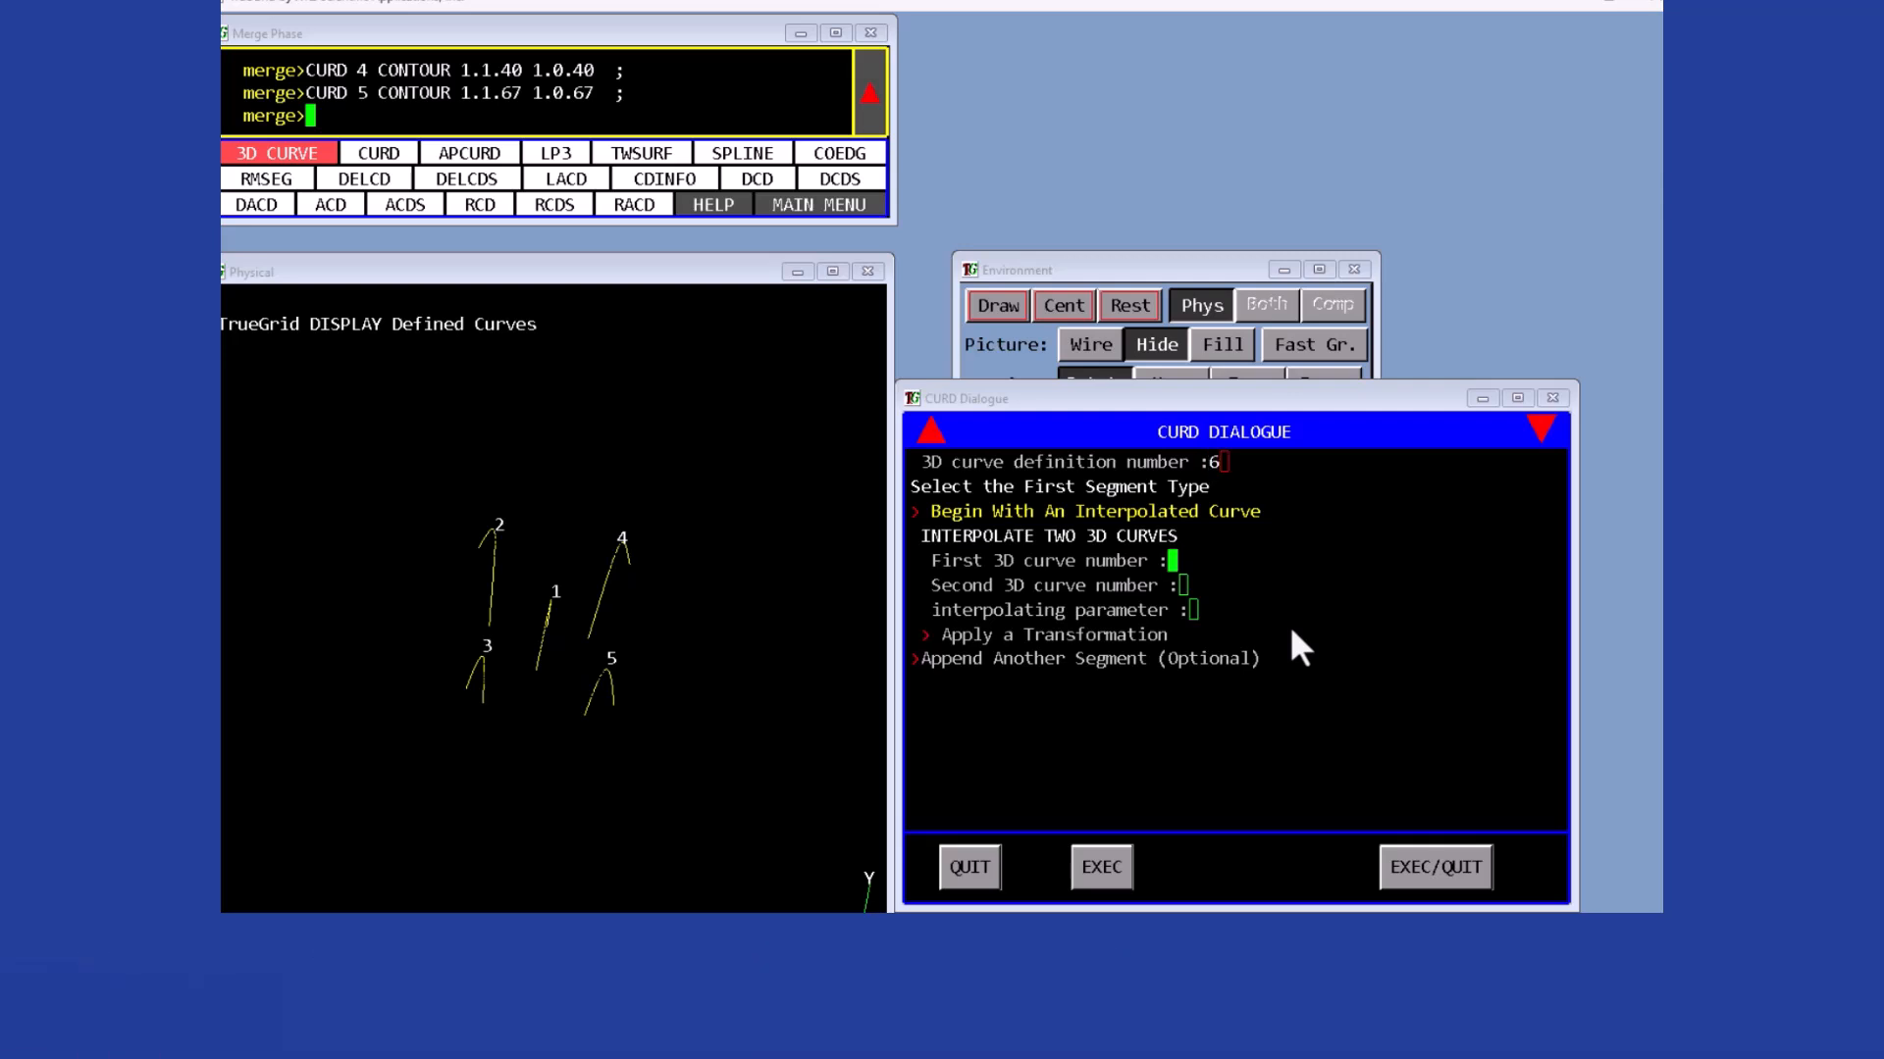
text(3)
key(Return)
text(4)
key(Return)
text(.3)
key(Return)
click(1471, 867)
- Define curve 7 interpolating curves 3 and 4 with parameter .7
click(394, 158)
text(7)
click(1148, 708)
click(1171, 562)
text(3 4 .7)
key(Return)
click(1393, 867)
- Define curve 8 interpolating curves 2 and 5 with parameter .3
click(388, 157)
click(1138, 708)
text(8)
key(Return)
text(2 5 .3)
click(1435, 867)
- Define curve 9 interpolating curves 2 and 5 with parameter .7
click(379, 154)
click(1128, 740)
text(9 2 5)
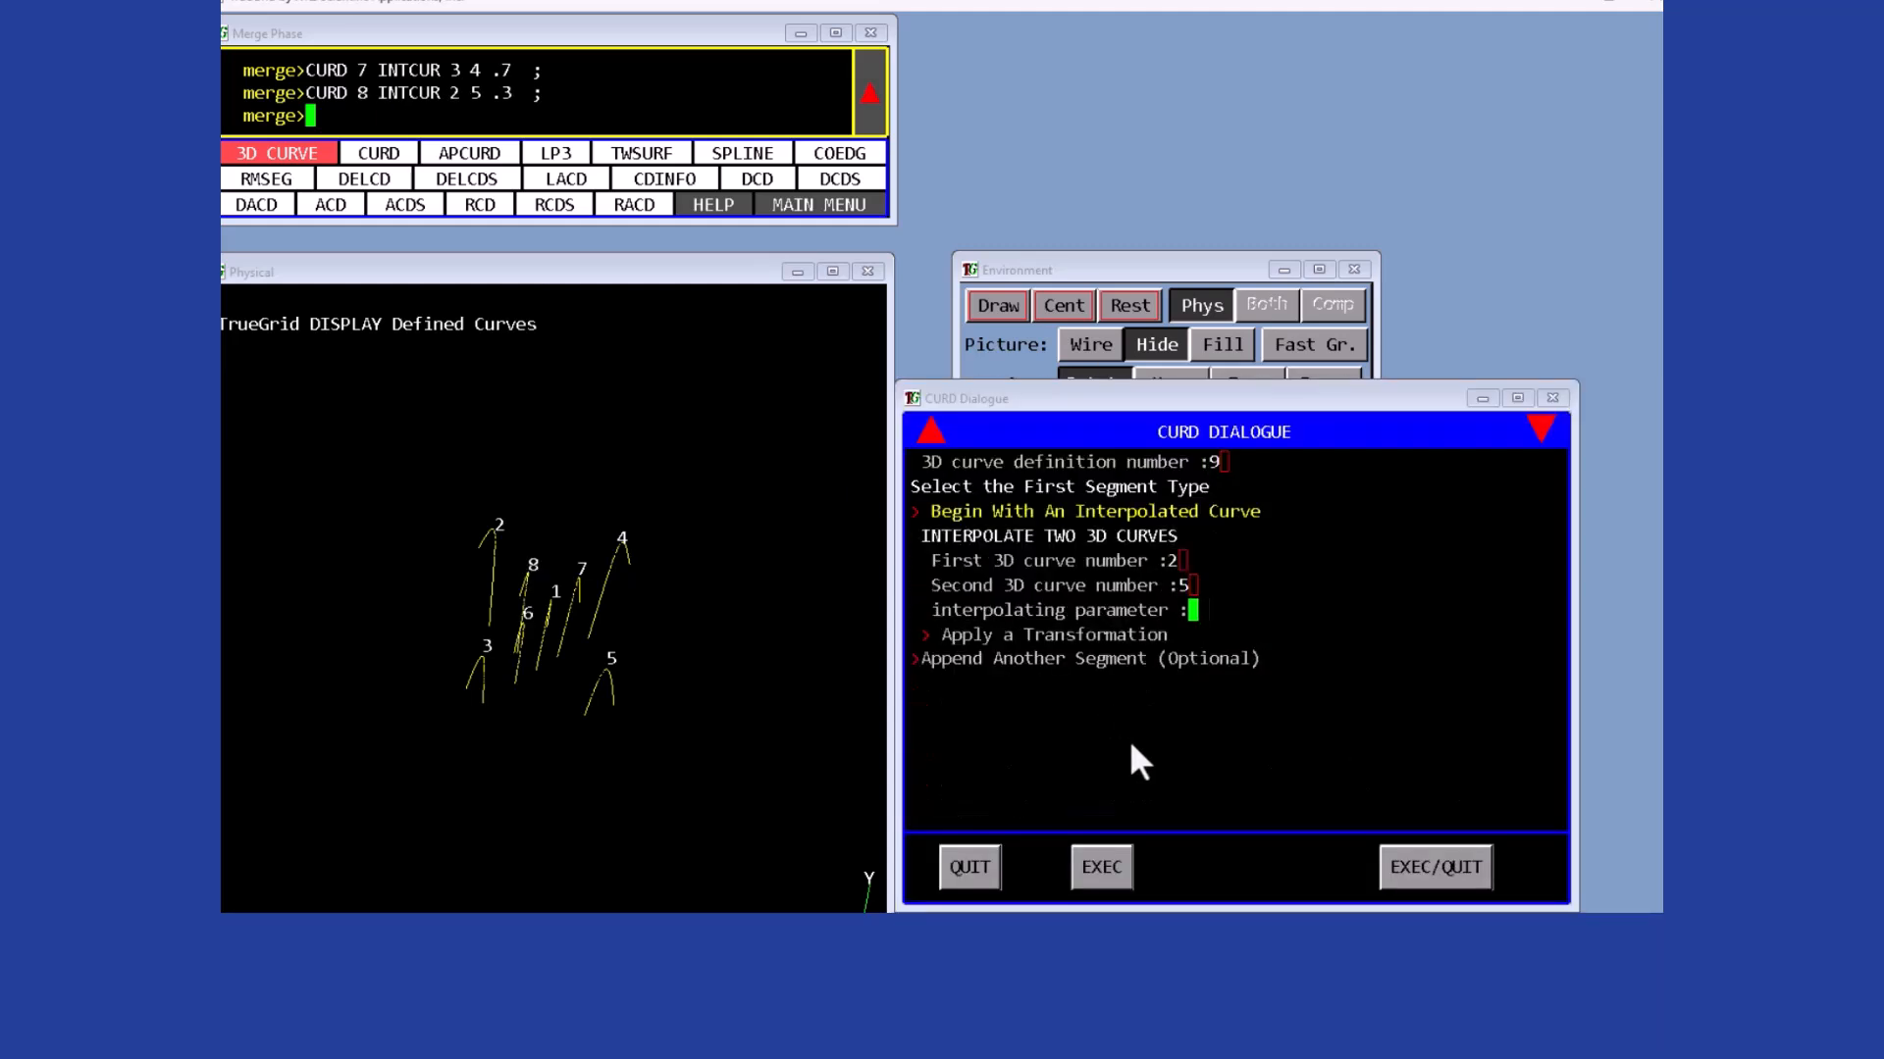
key(Return)
text(.7)
key(Return)
drag(520, 661, 675, 420)
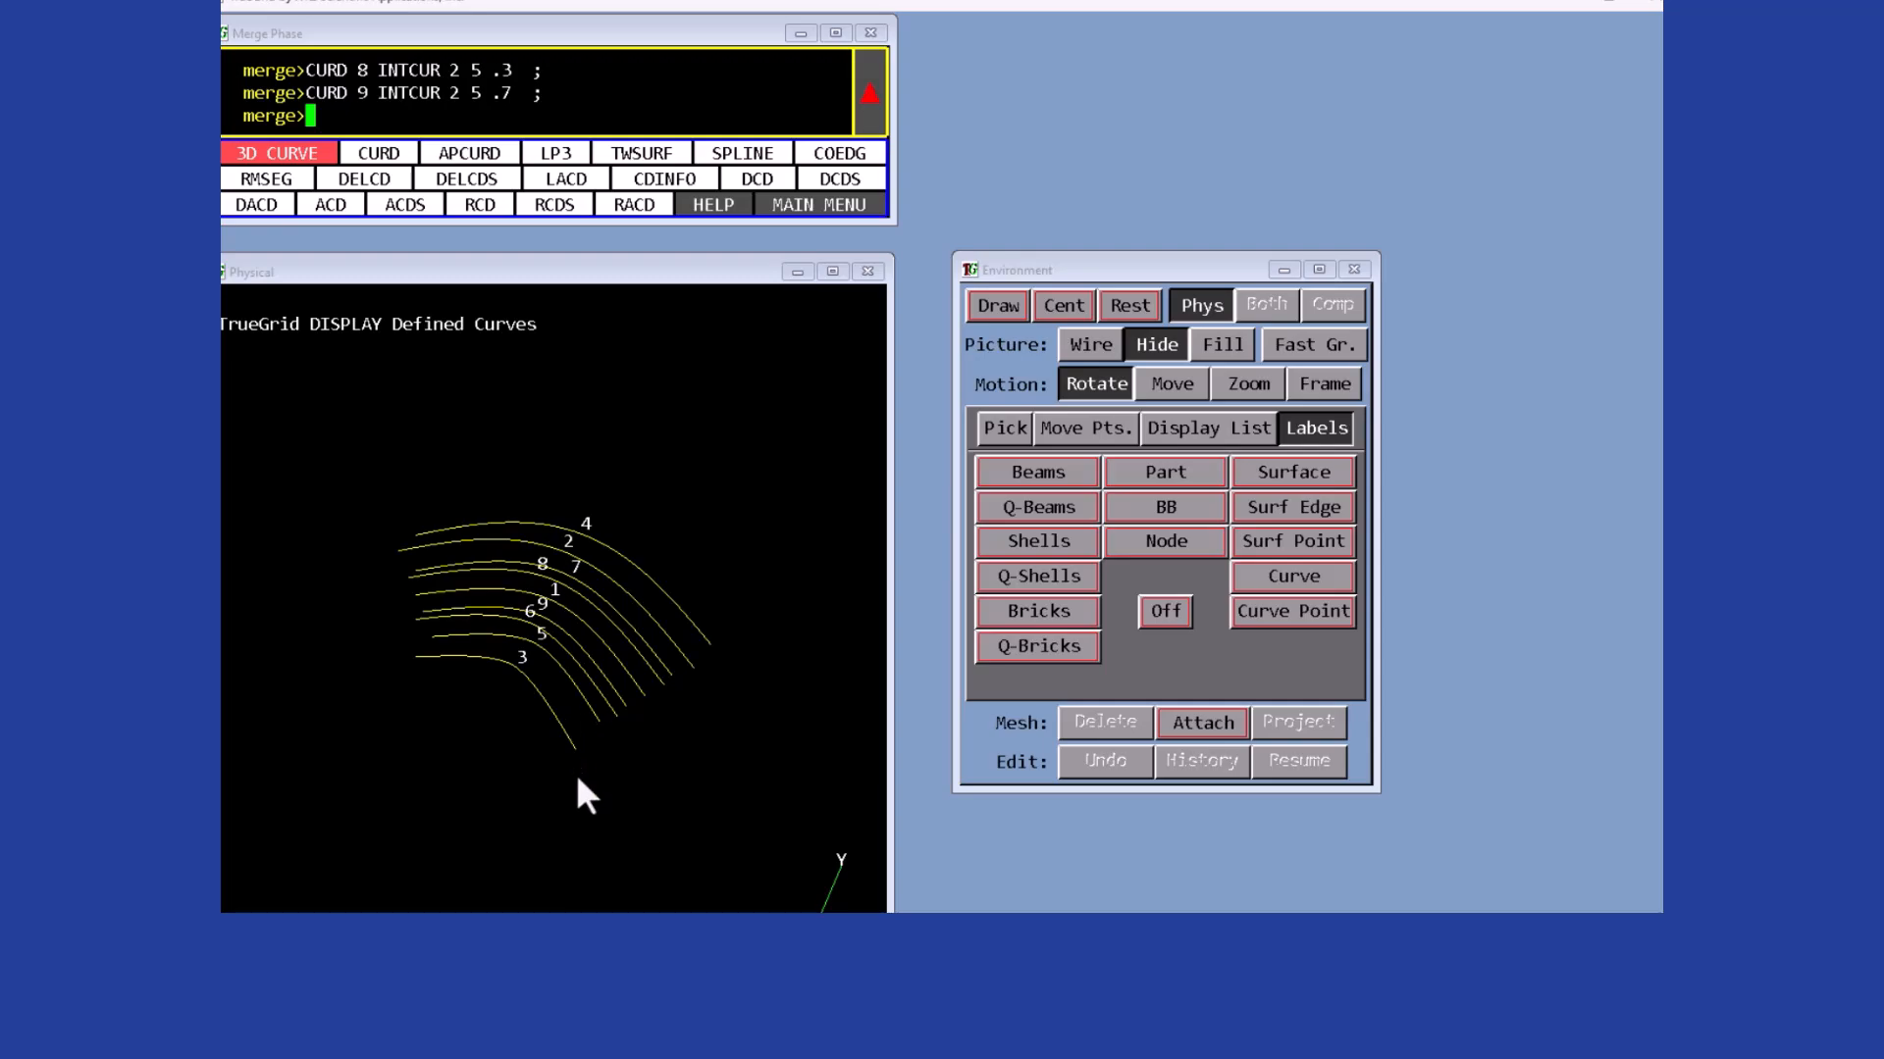
- Copy the initial block command from the TGEXAMPLES.pdf manual and paste it into the command line to create the block part
key(alt+Tab)
drag(452, 747, 1418, 790)
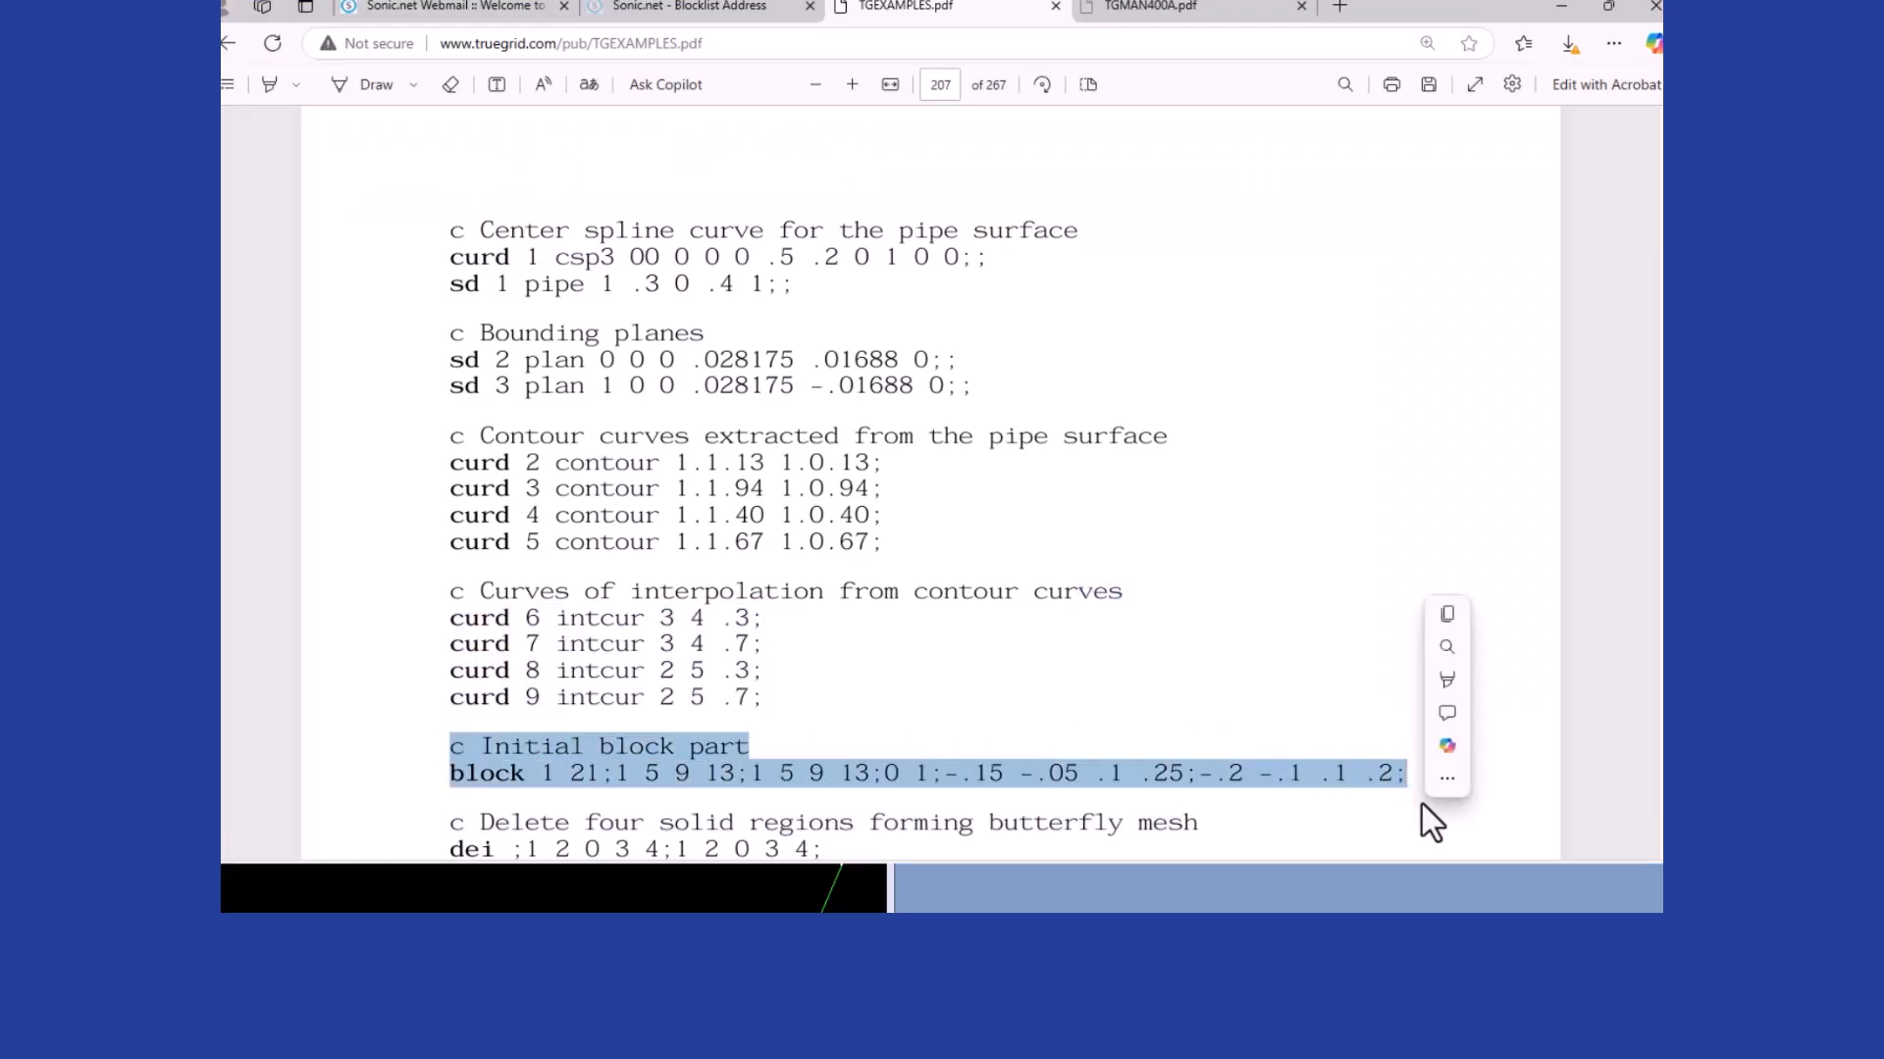
key(alt+Tab)
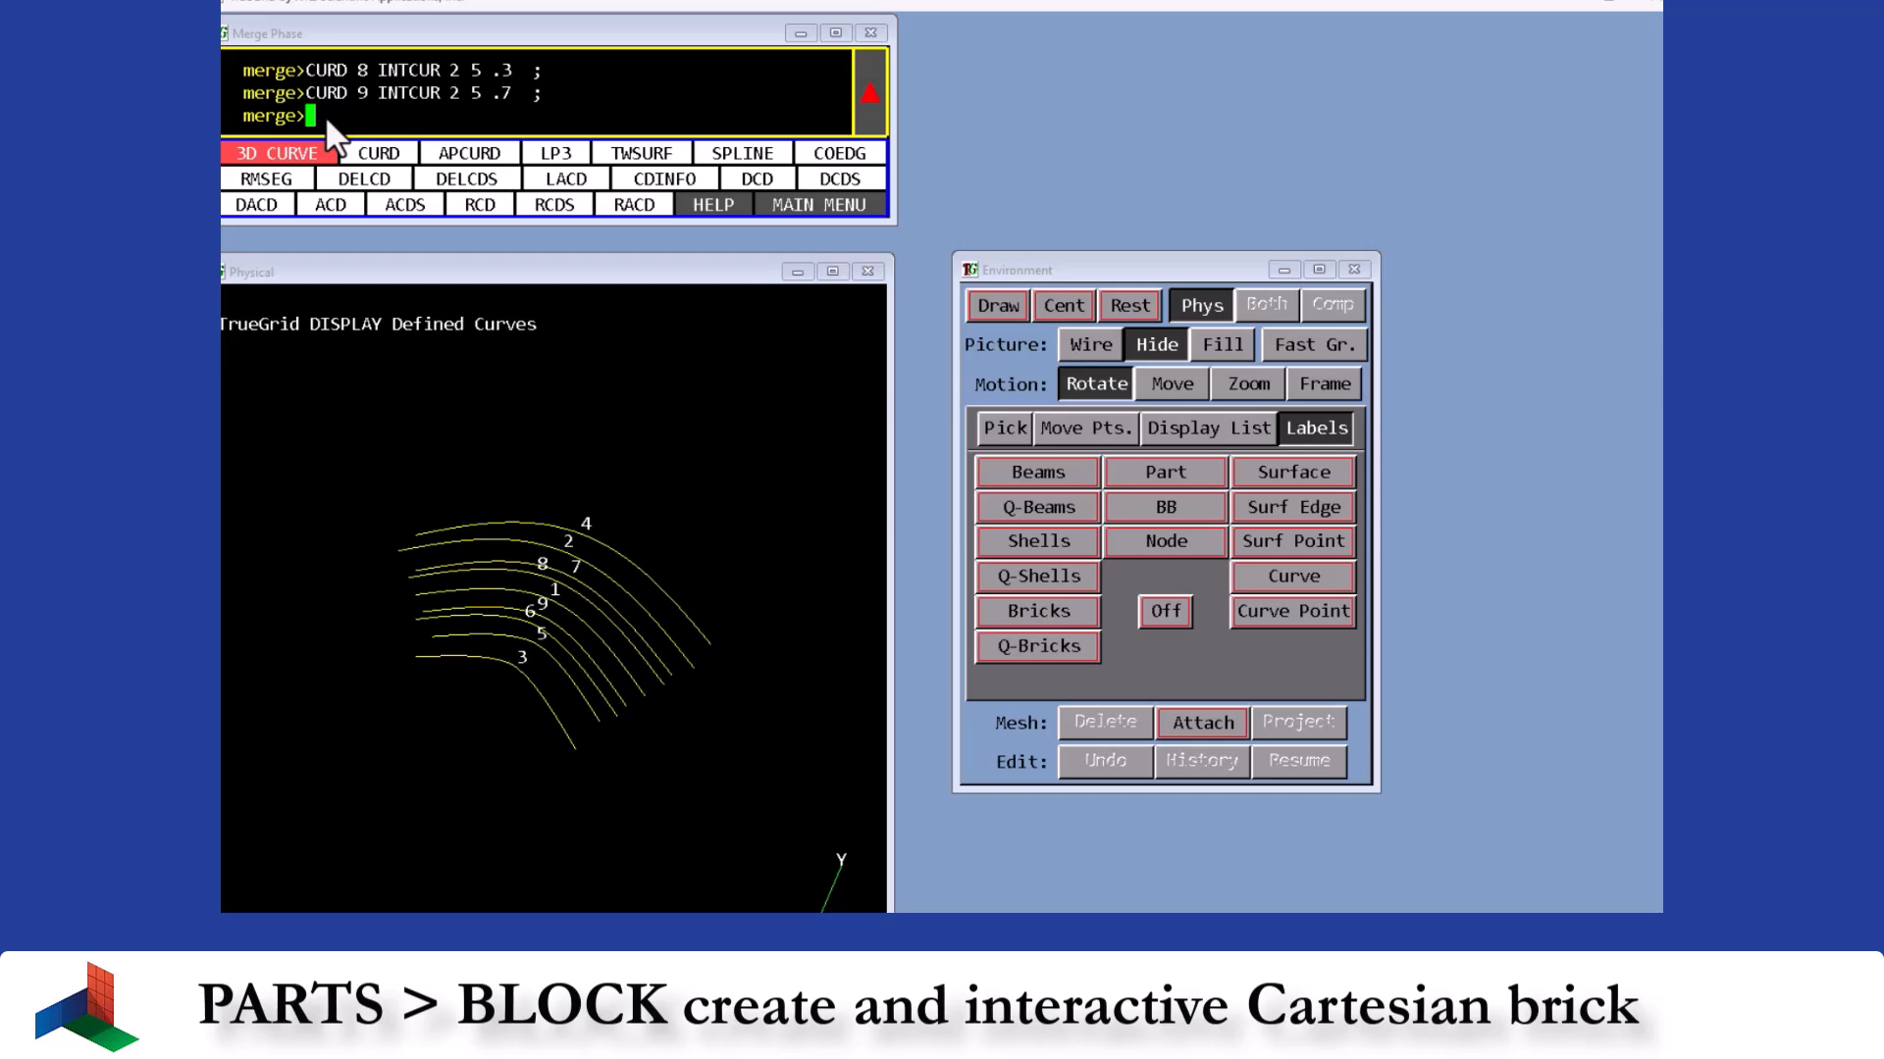
text(block 1 21;1 5 9 13;1 5 9 13;0 1;-.15 -.05 .05 .15;-.2 -.1 .1 .2;)
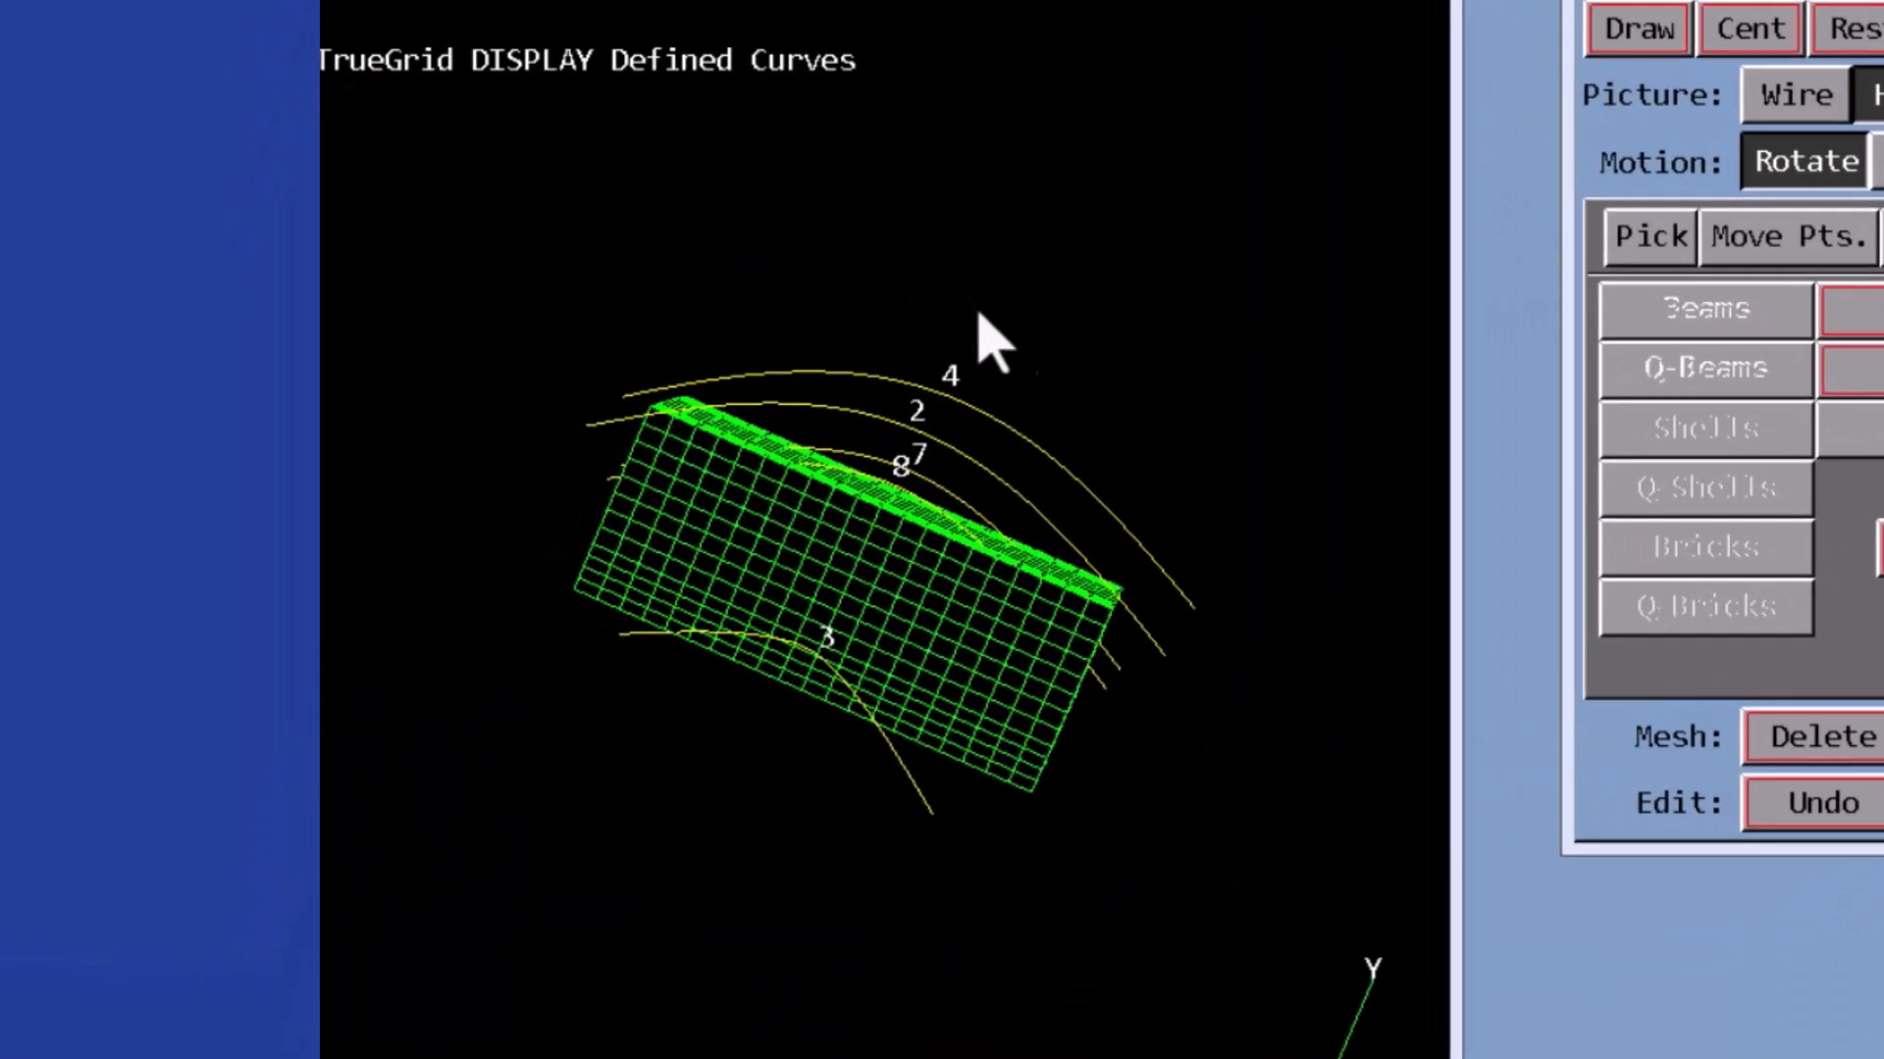
- Show the block as wireframe and delete its corner region spanning I 1–2, J 3–4, K 3–4
drag(1097, 407, 811, 409)
drag(859, 569, 849, 610)
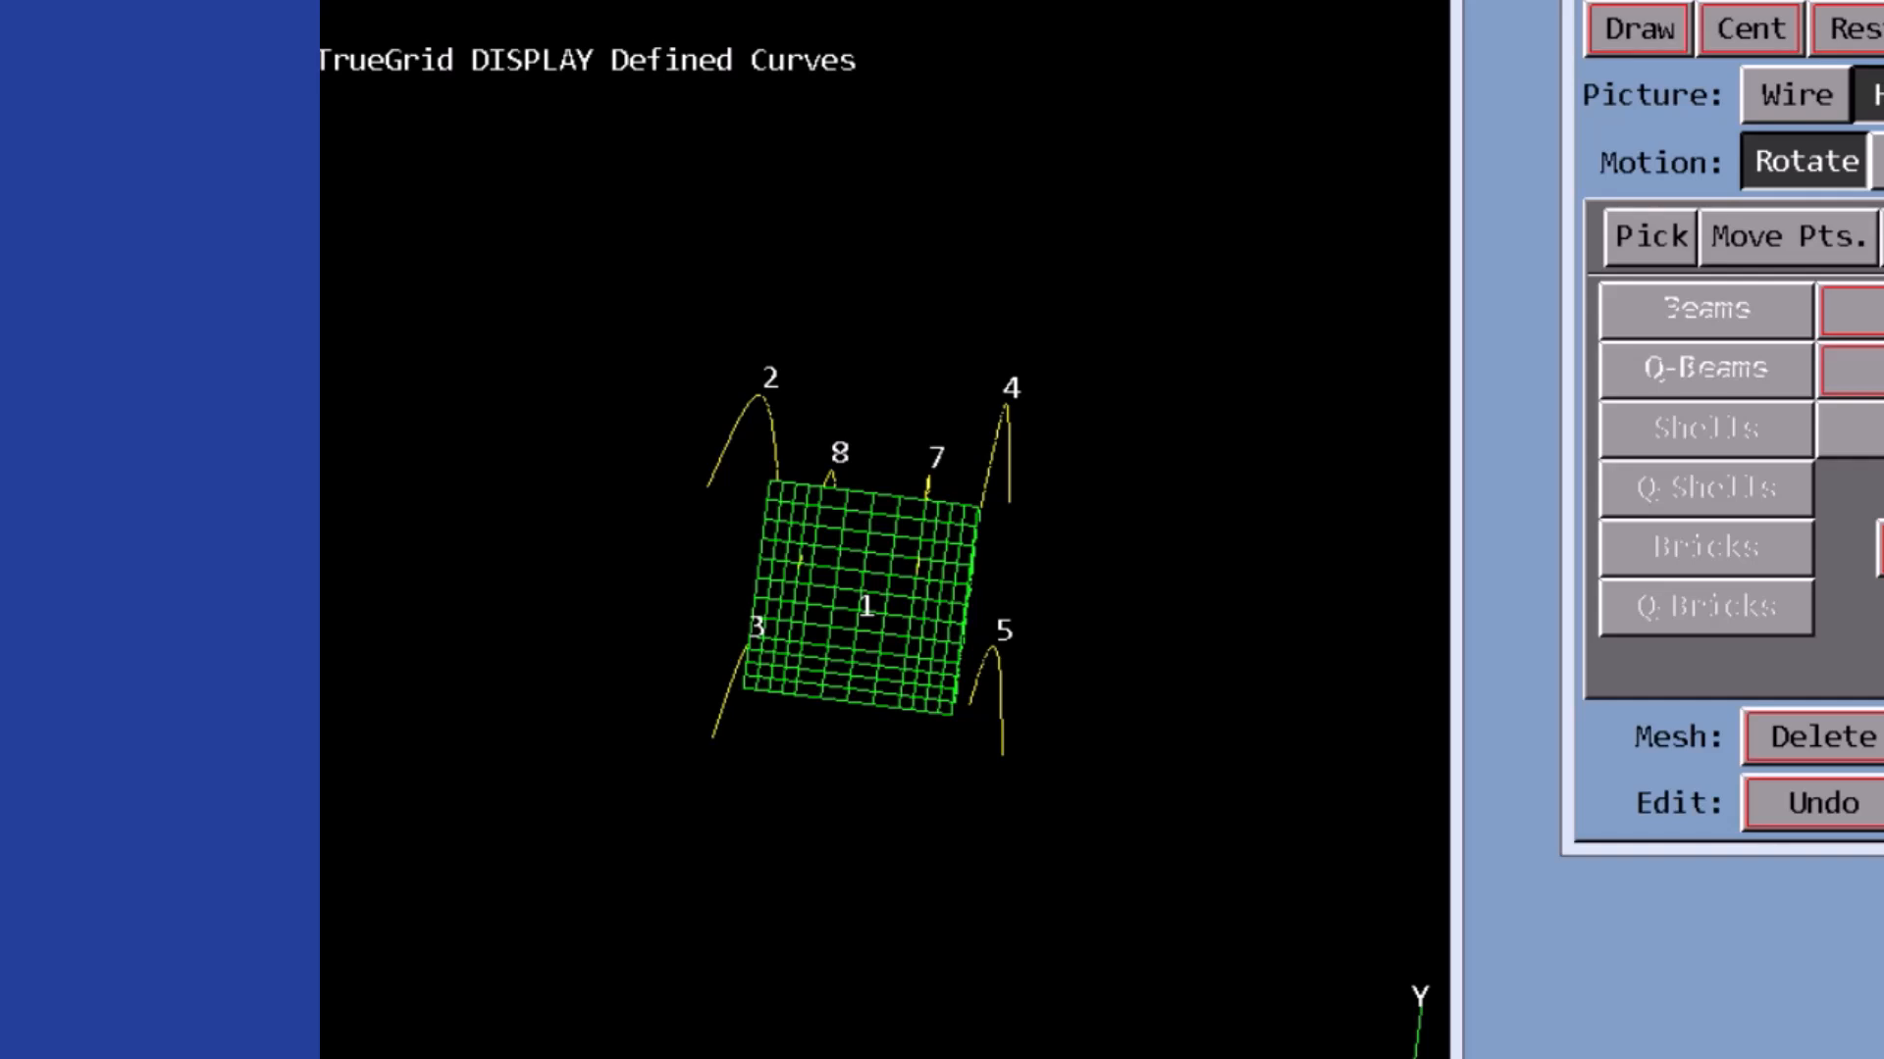
click(1852, 28)
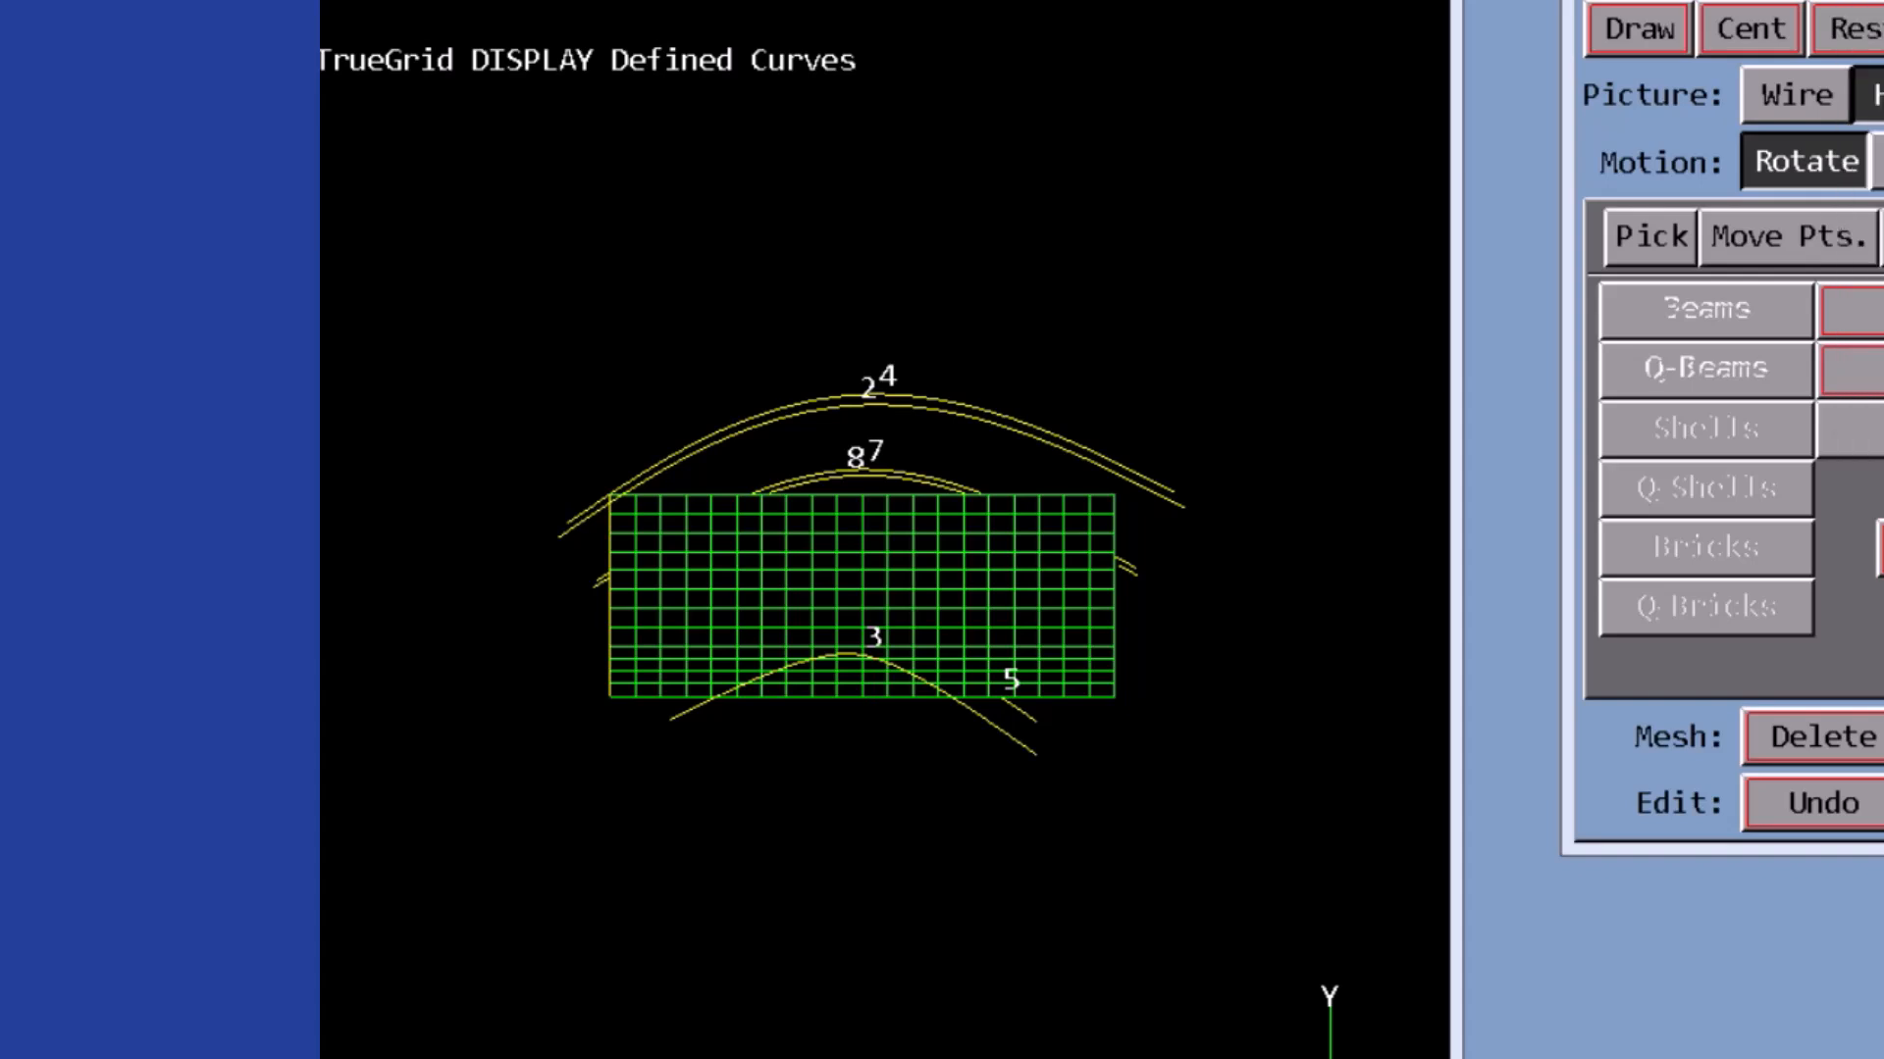
middle_drag(785, 588, 987, 610)
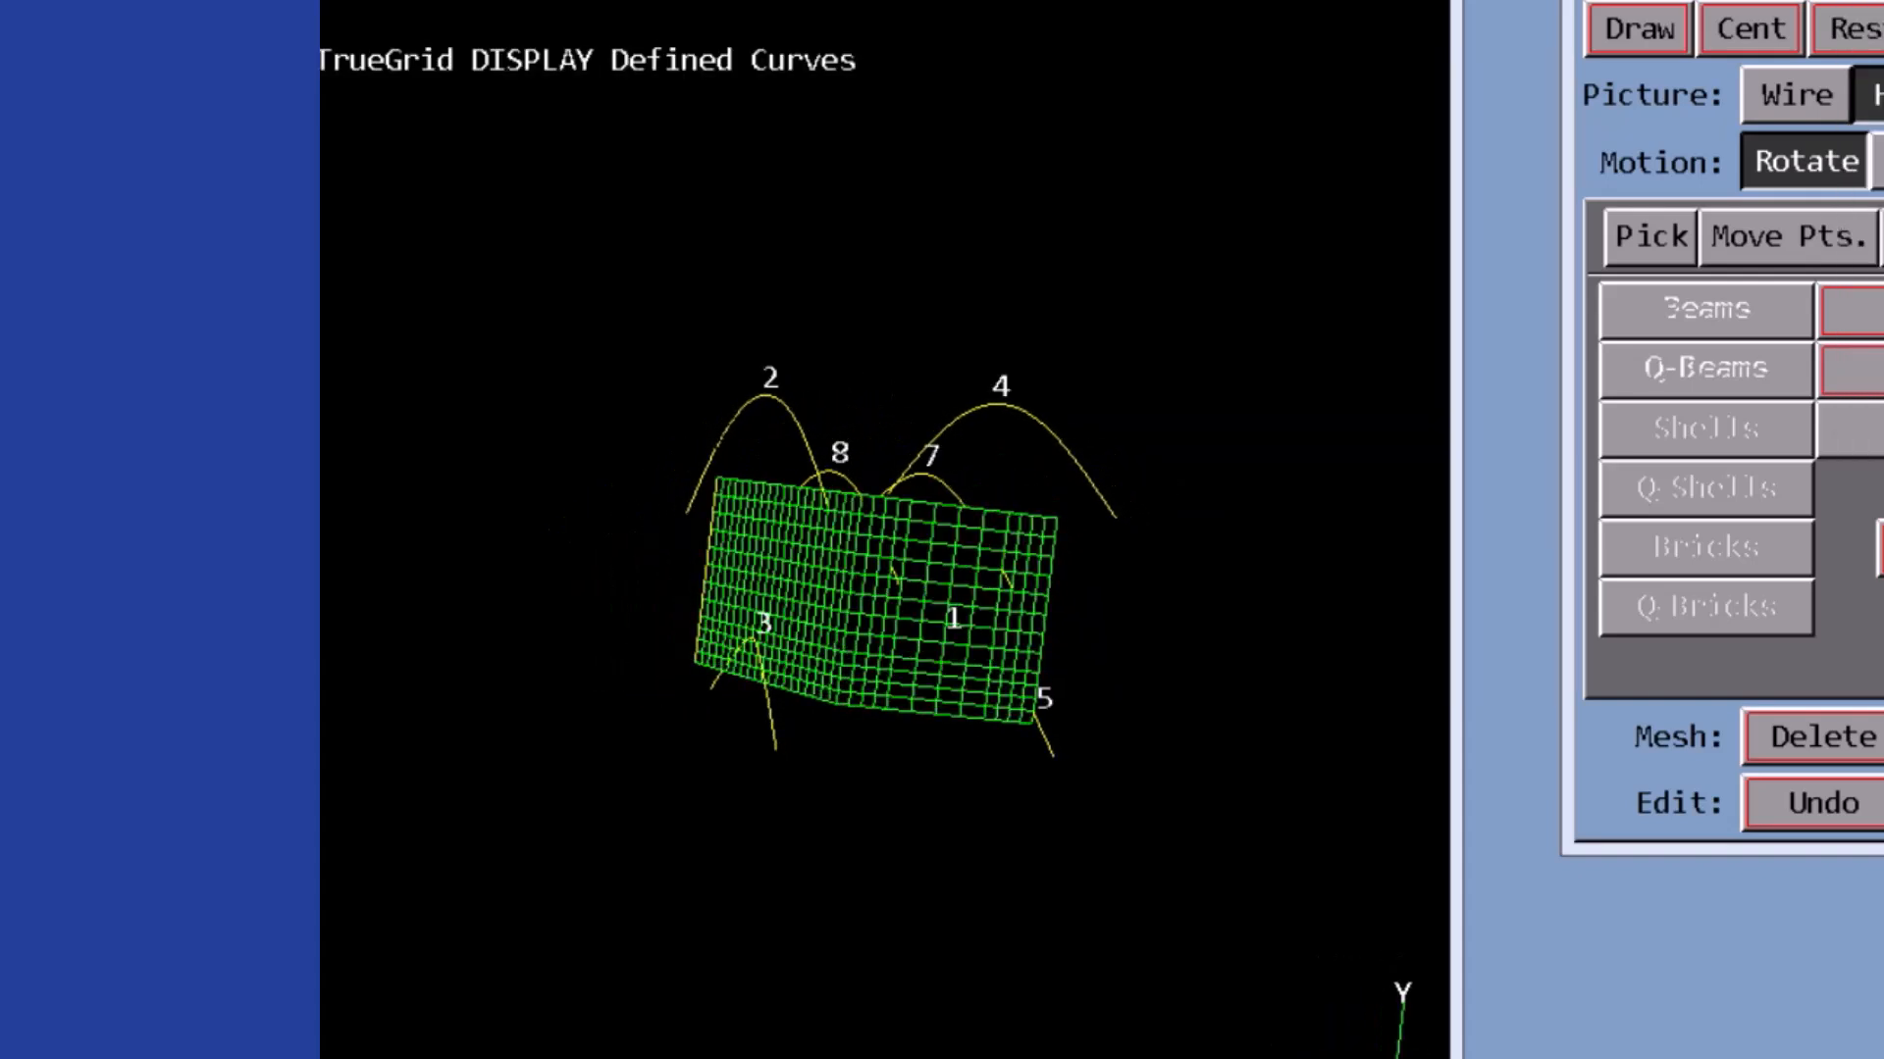
click(1770, 91)
click(1629, 30)
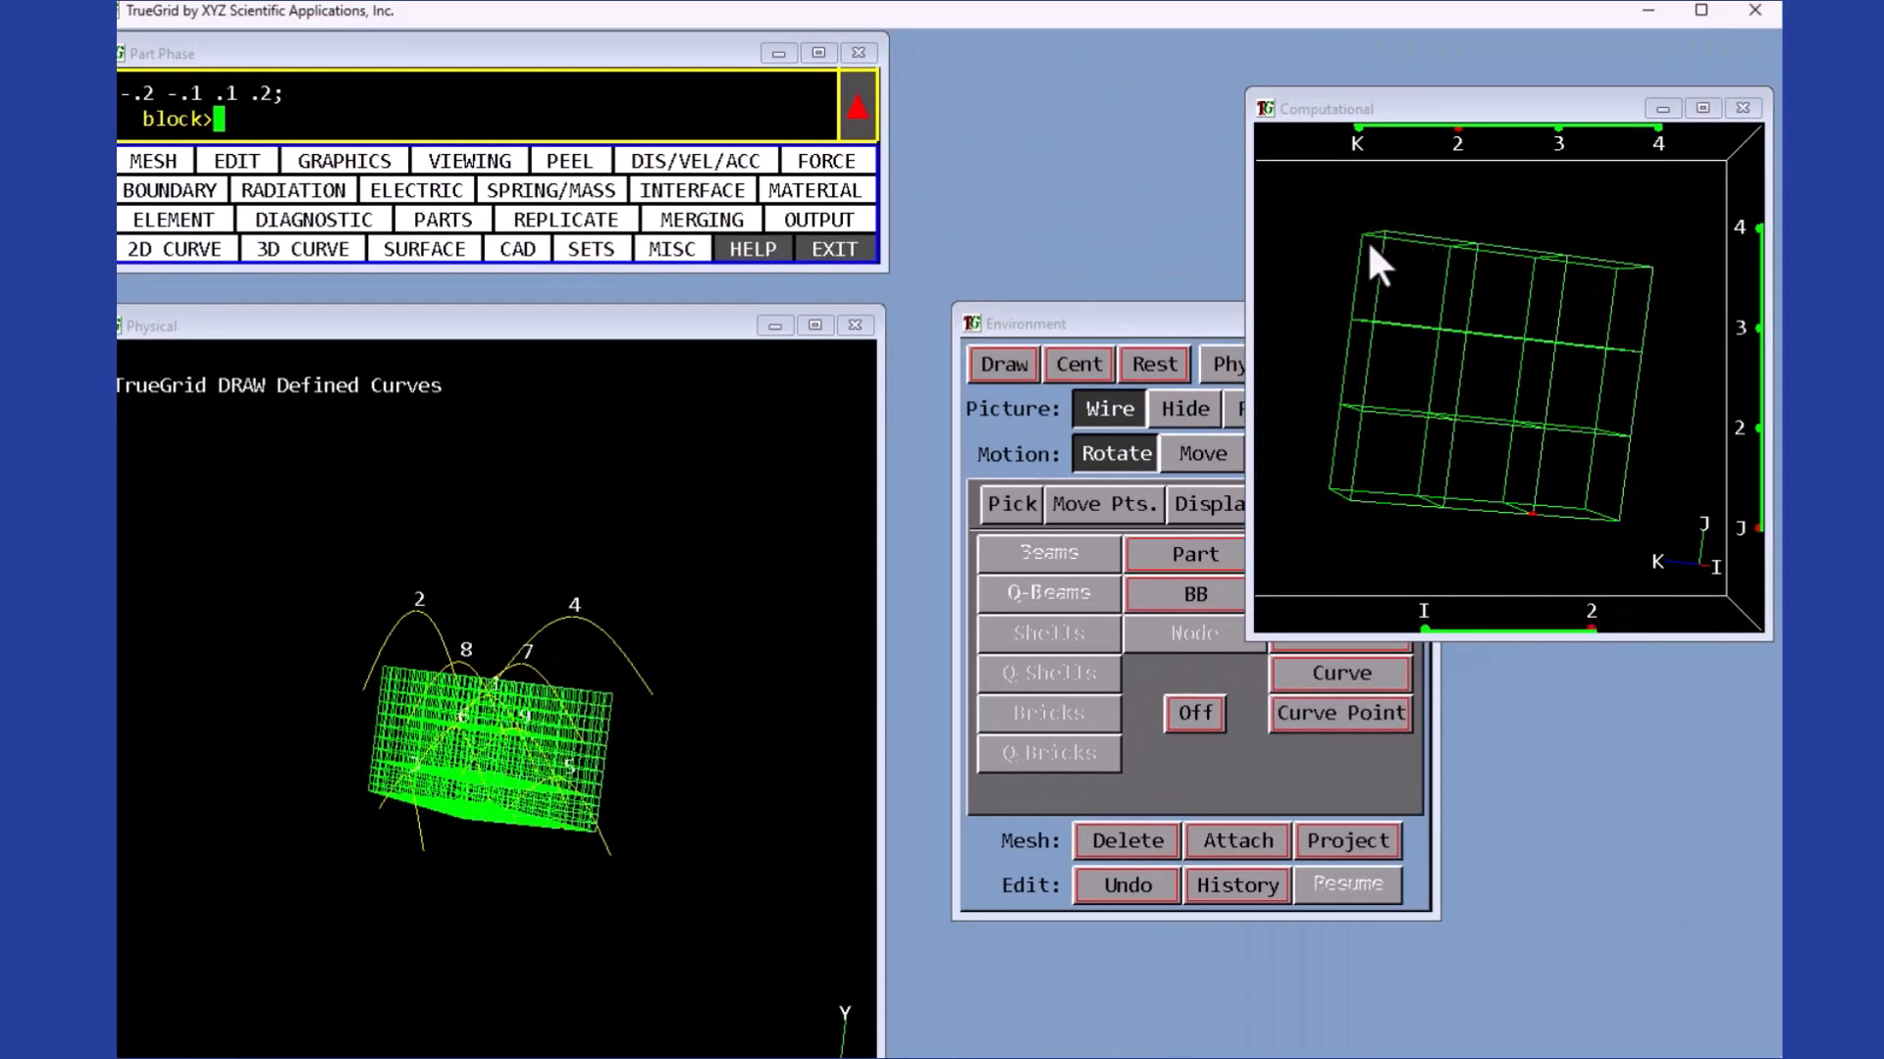
drag(1364, 232, 1465, 330)
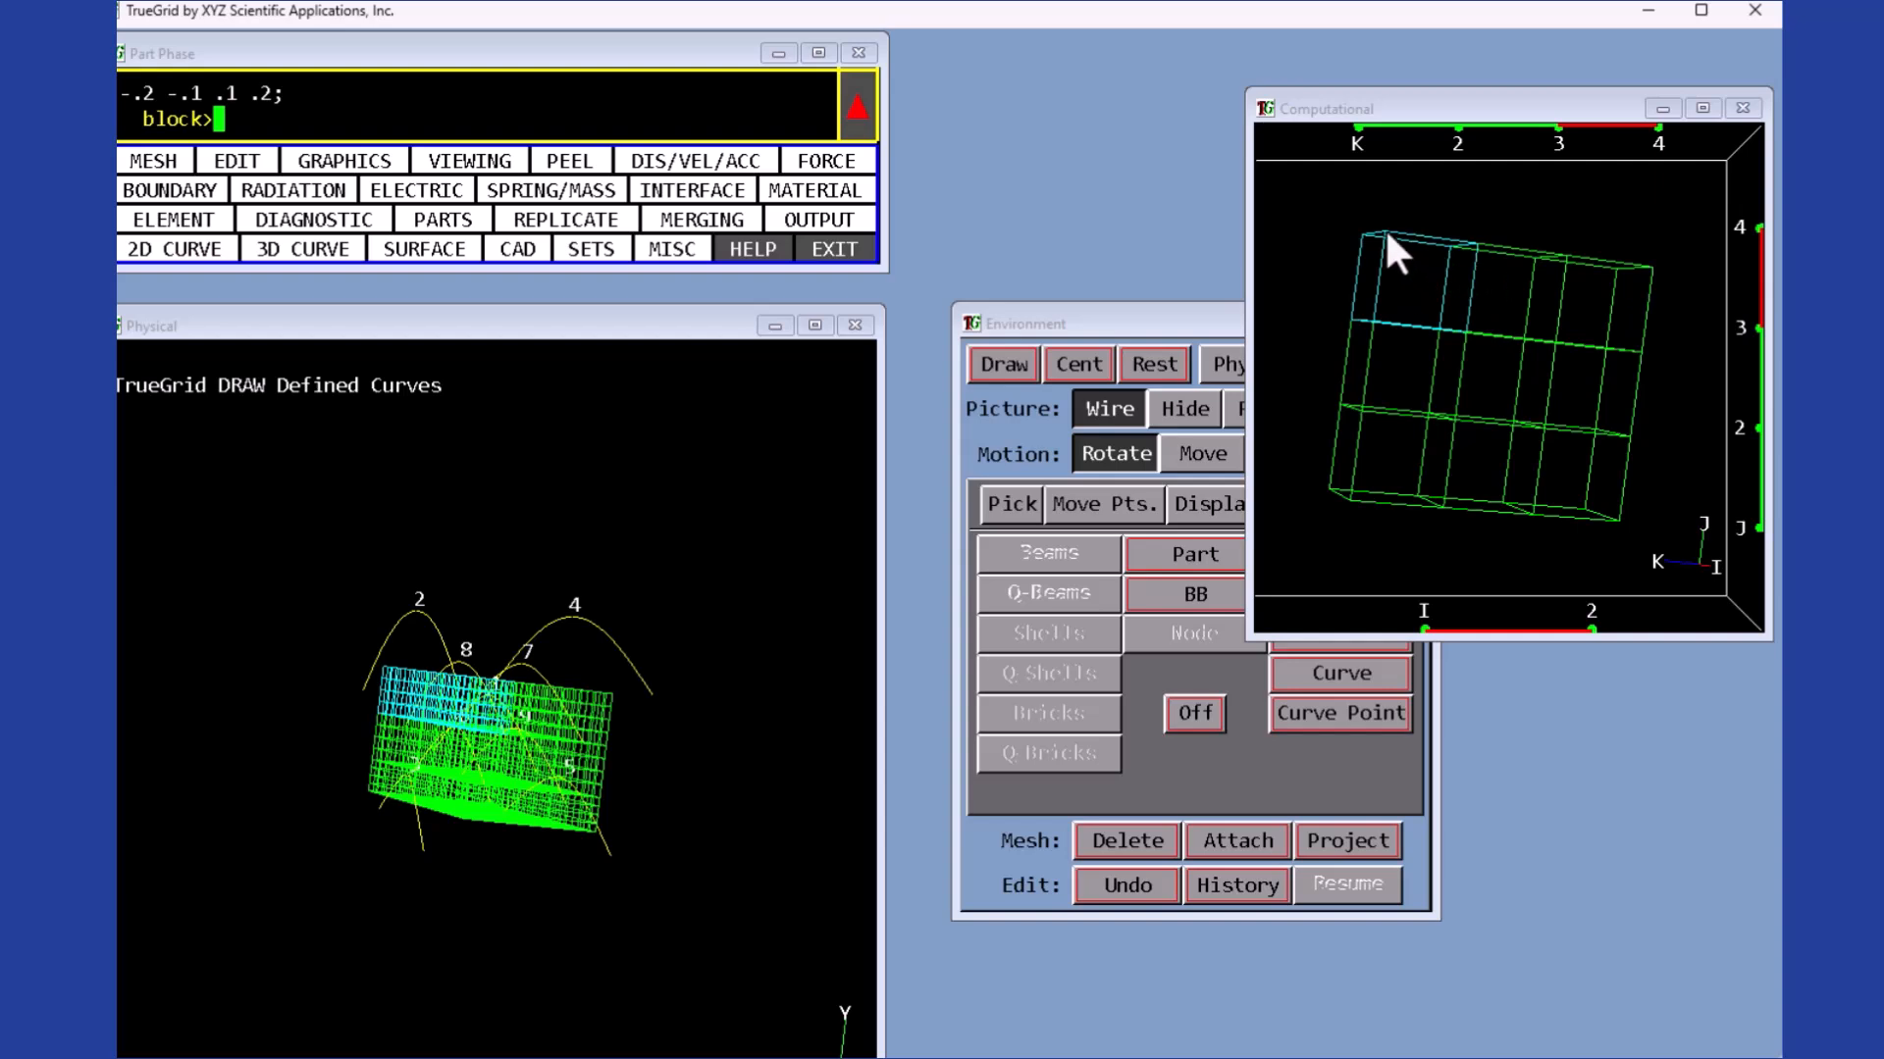
click(1136, 844)
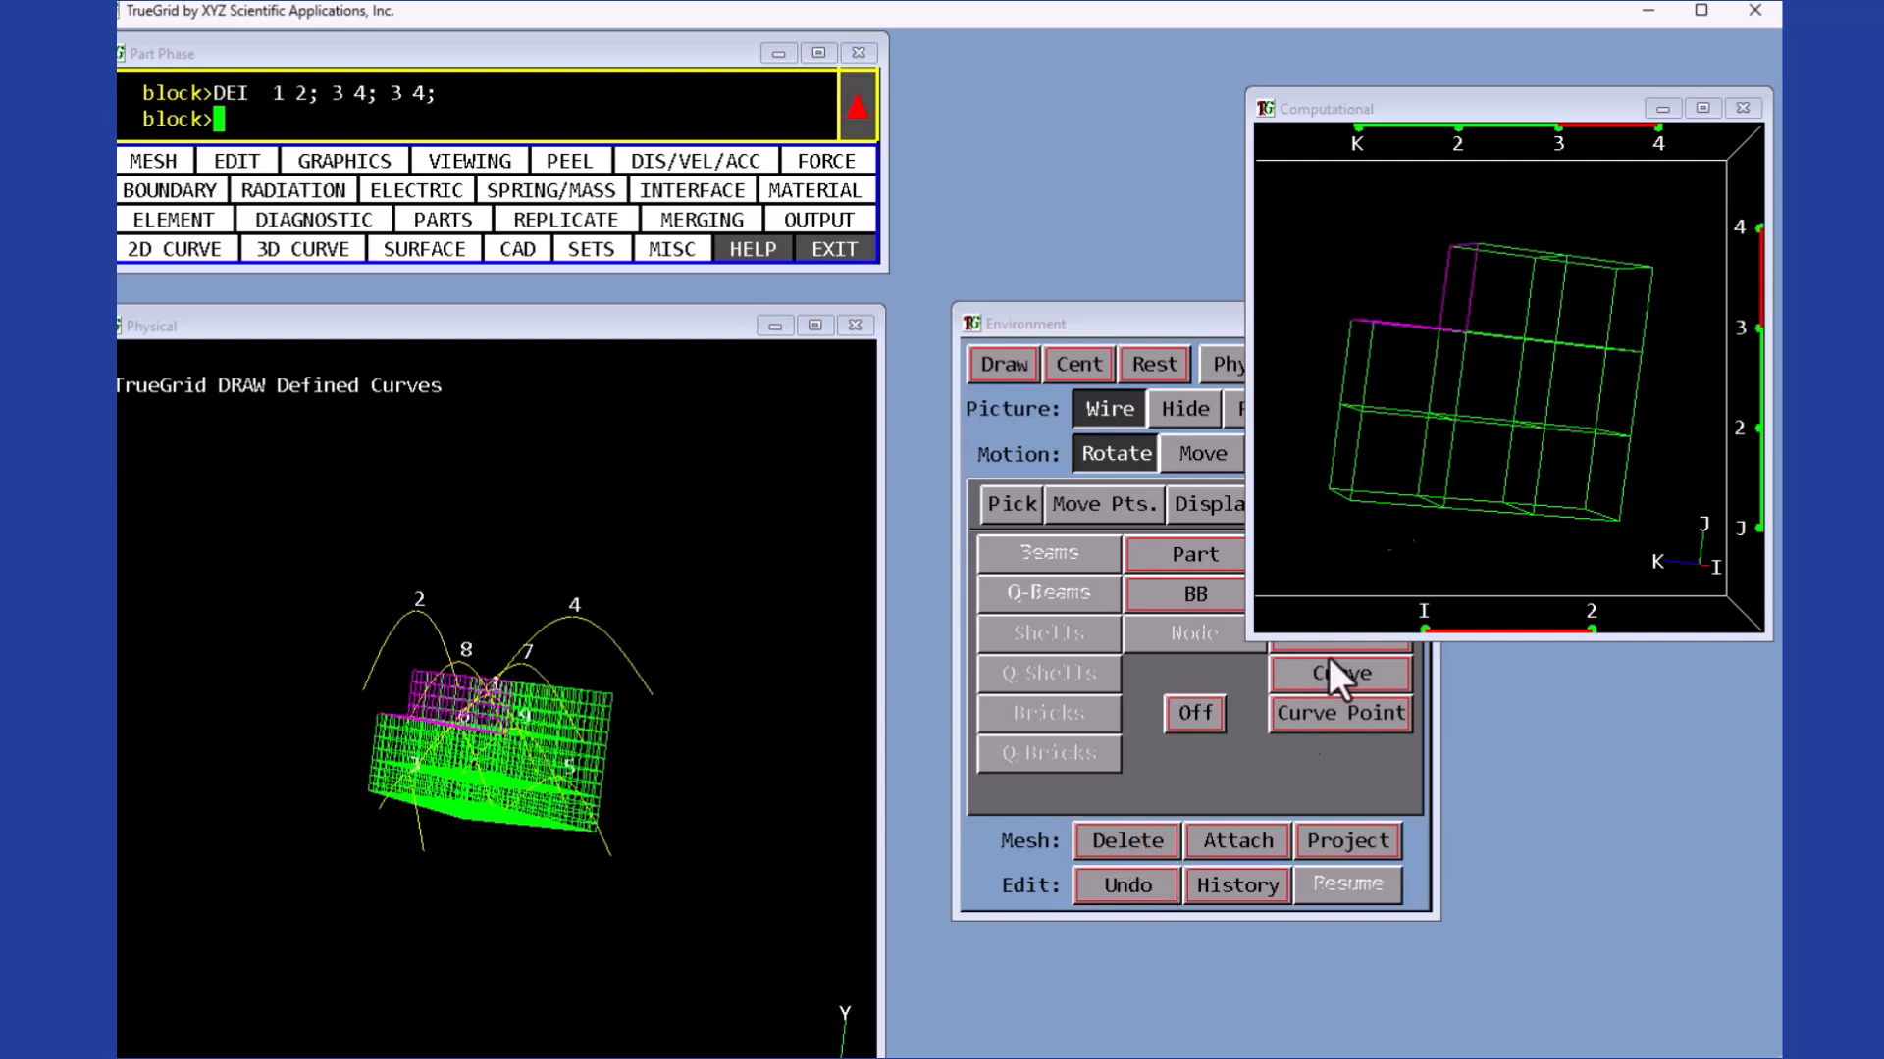
- Delete the three remaining corner regions of the block, leaving a cross-shaped butterfly layout
drag(1352, 435, 1324, 496)
click(1138, 846)
drag(1518, 447, 1610, 530)
click(1130, 846)
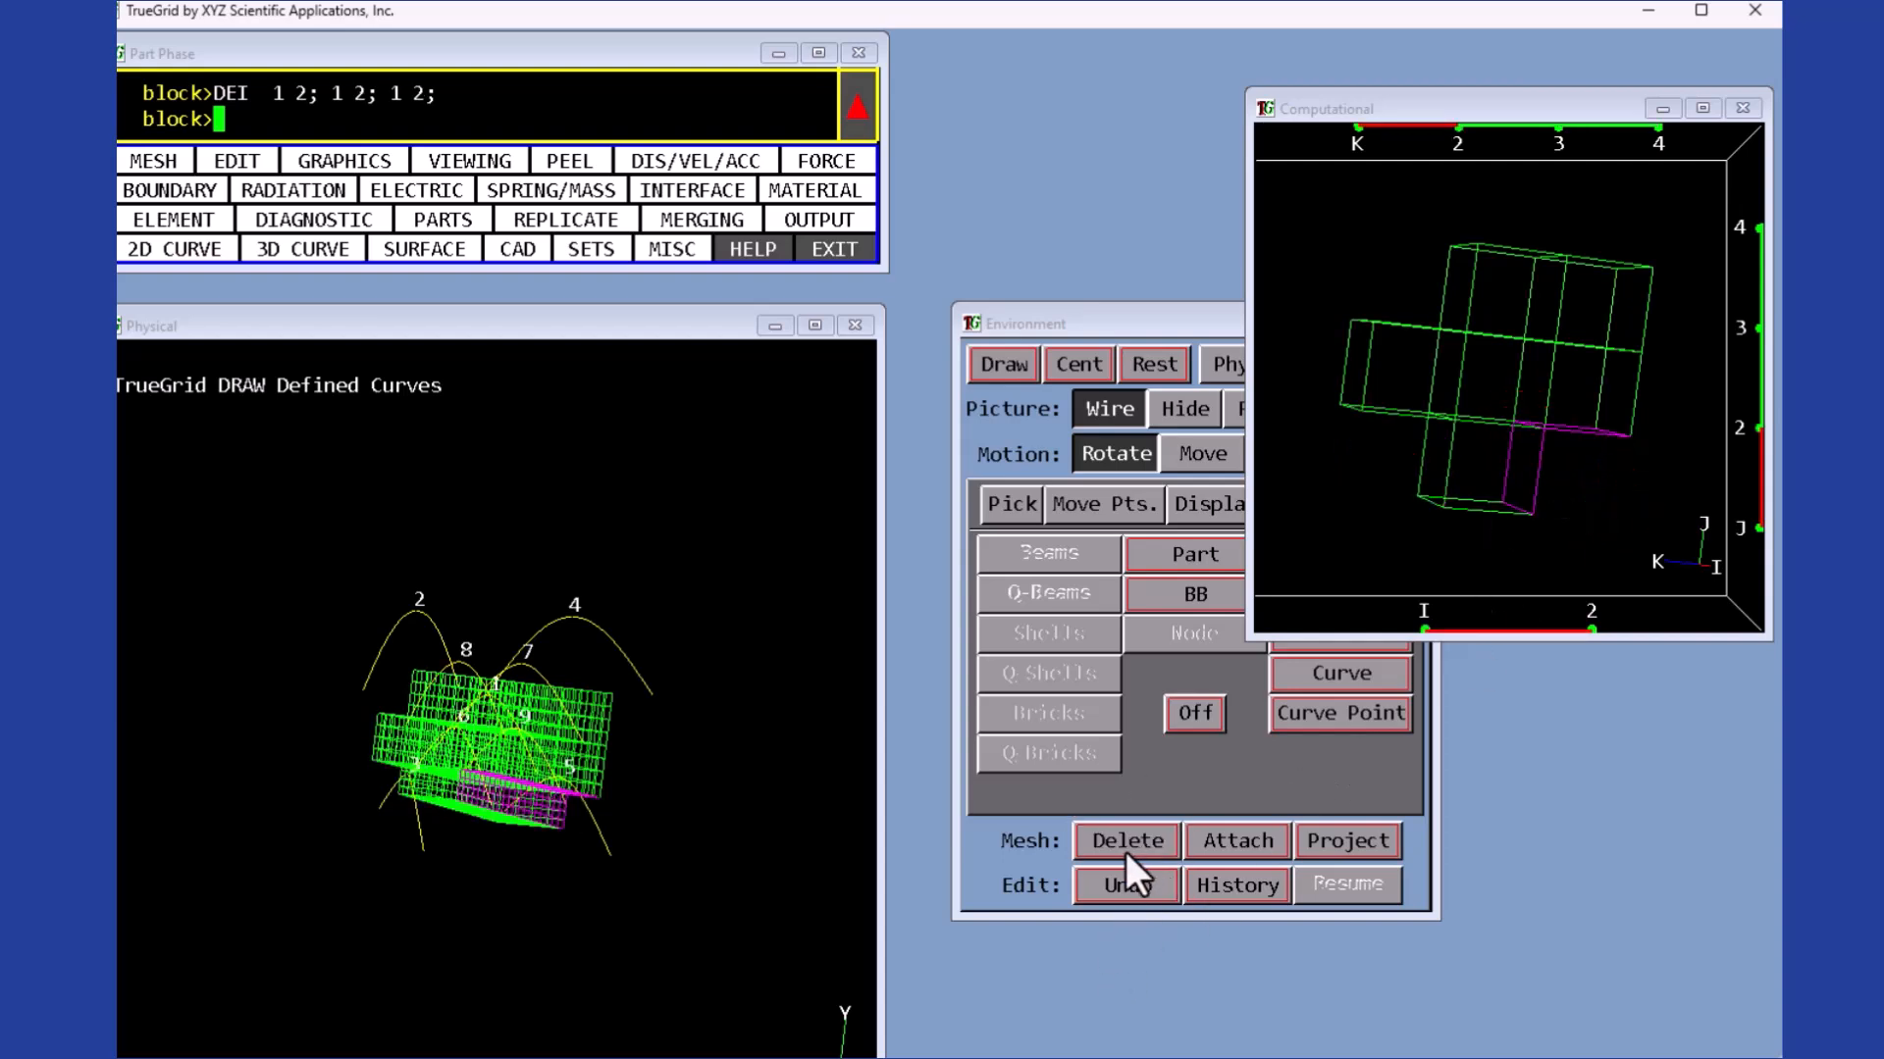
drag(1623, 285, 1565, 337)
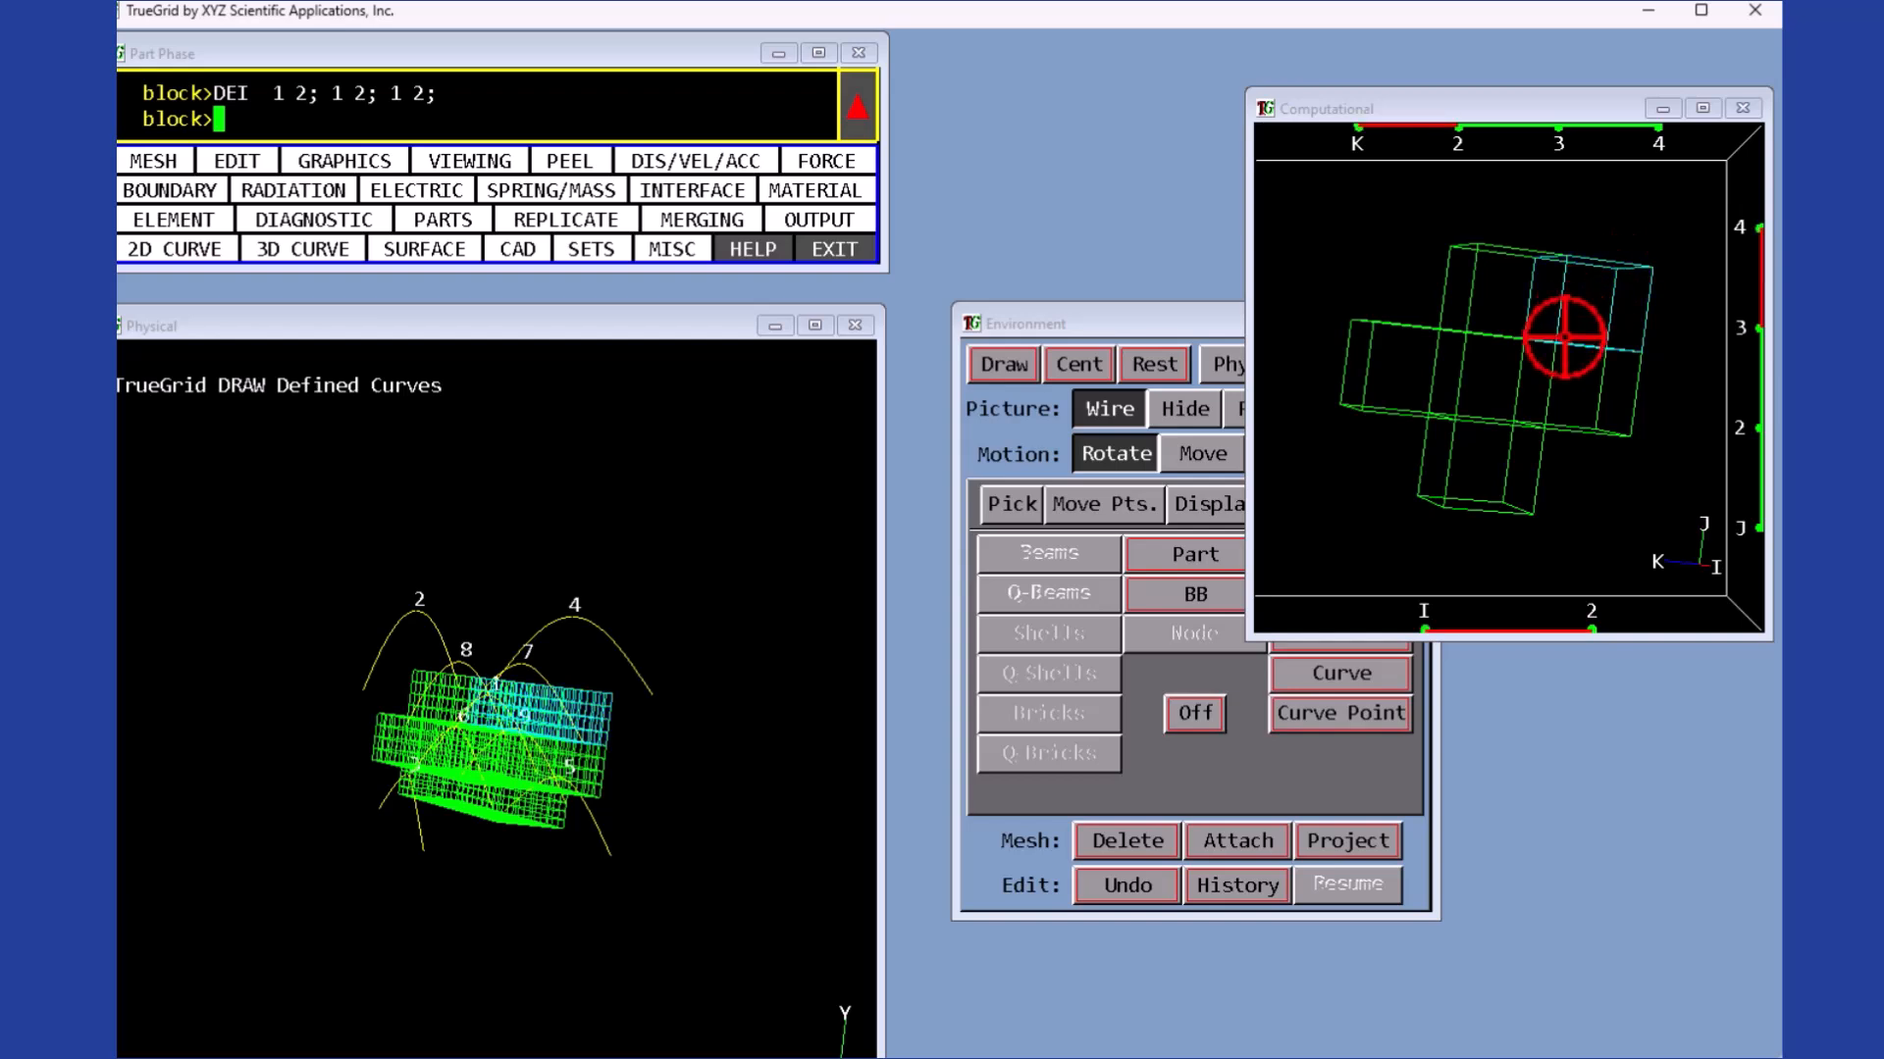
click(1128, 846)
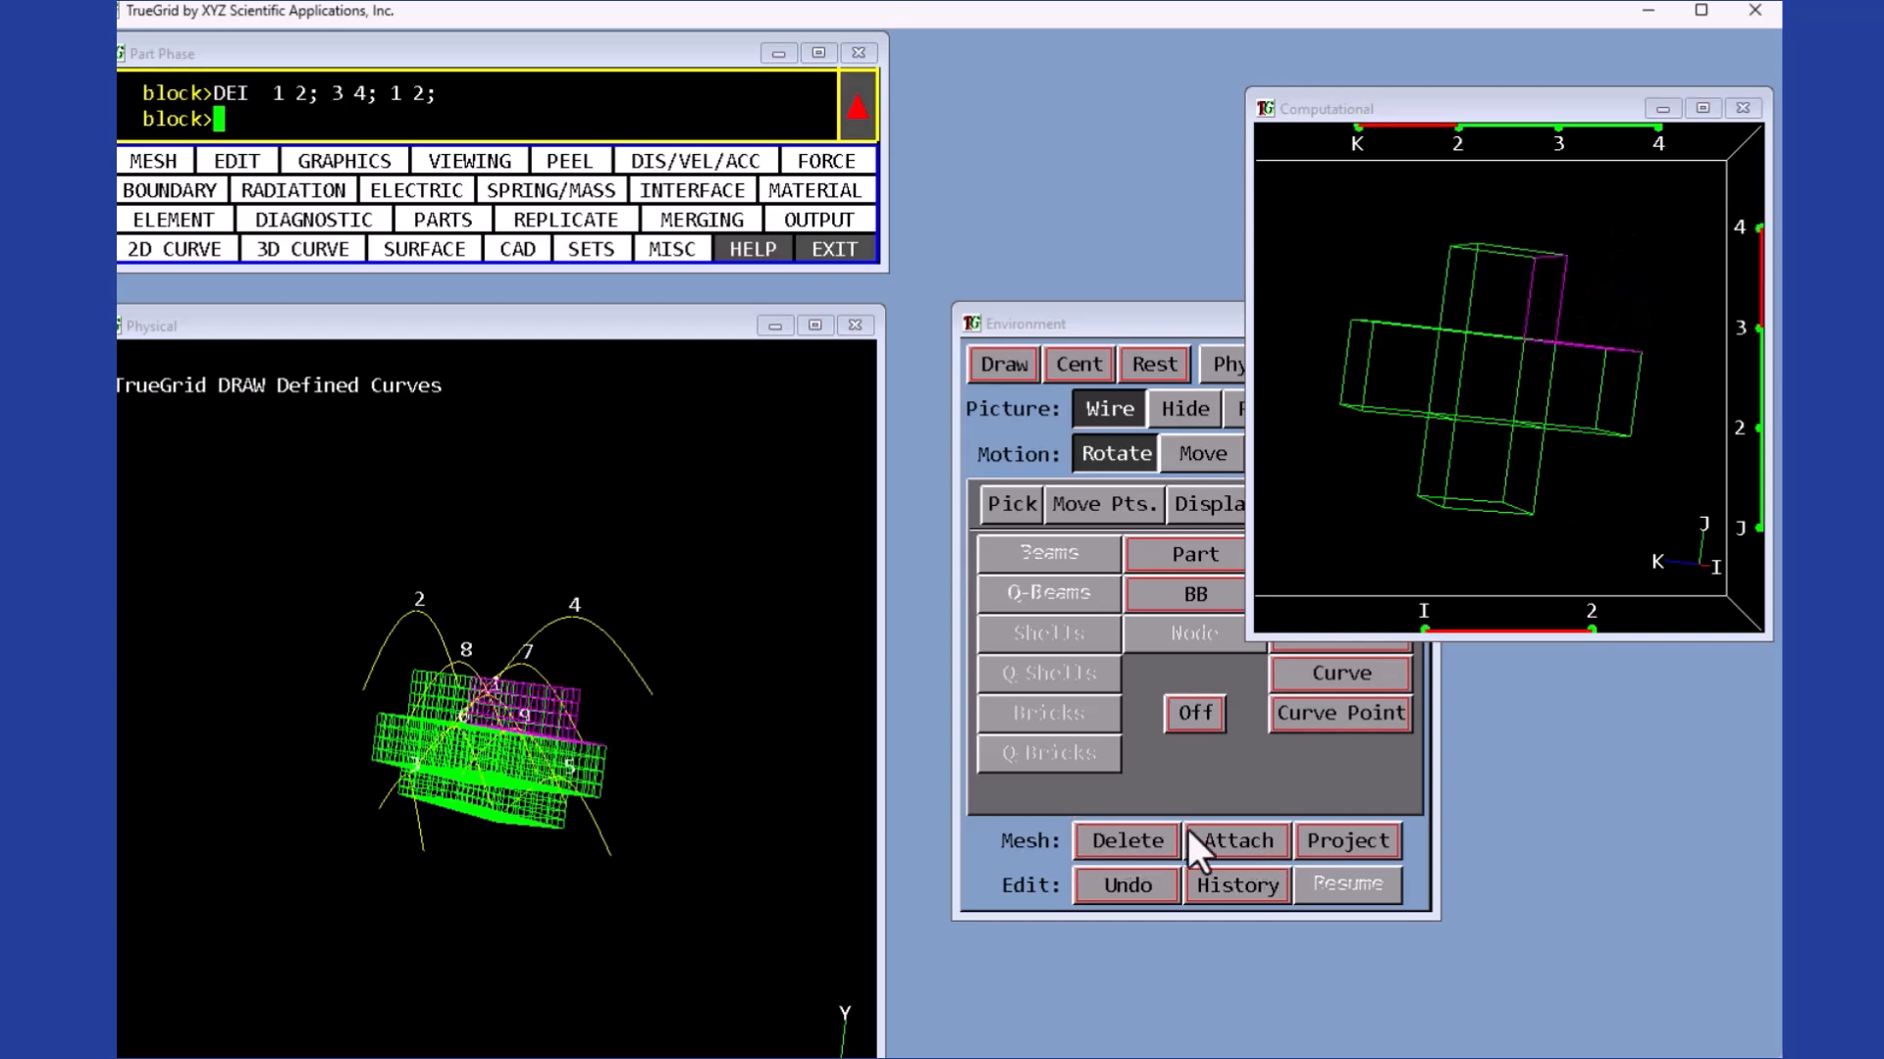
- Project the block's outer faces at J 1 and 4 and K 1 and 4 onto surface 1
mouse_move(452, 854)
mouse_down()
mouse_move(535, 769)
mouse_move(510, 846)
mouse_up()
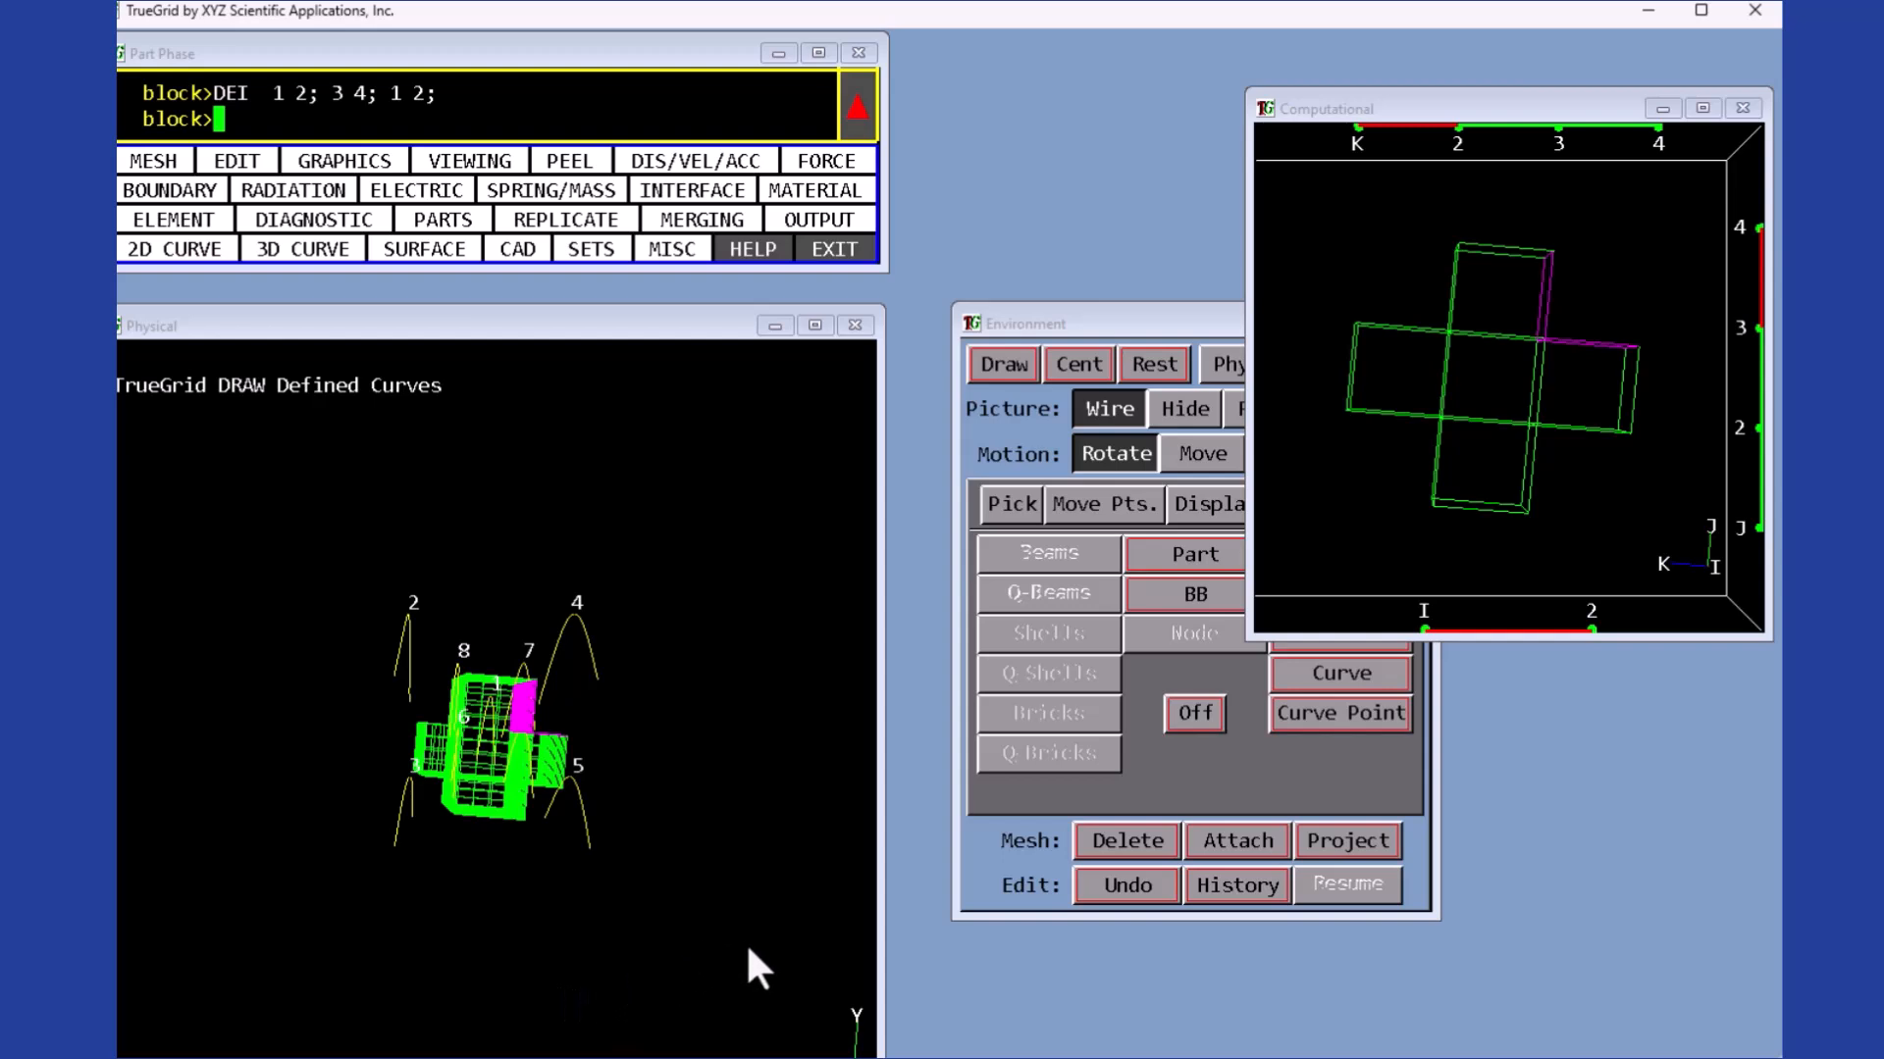
click(1413, 473)
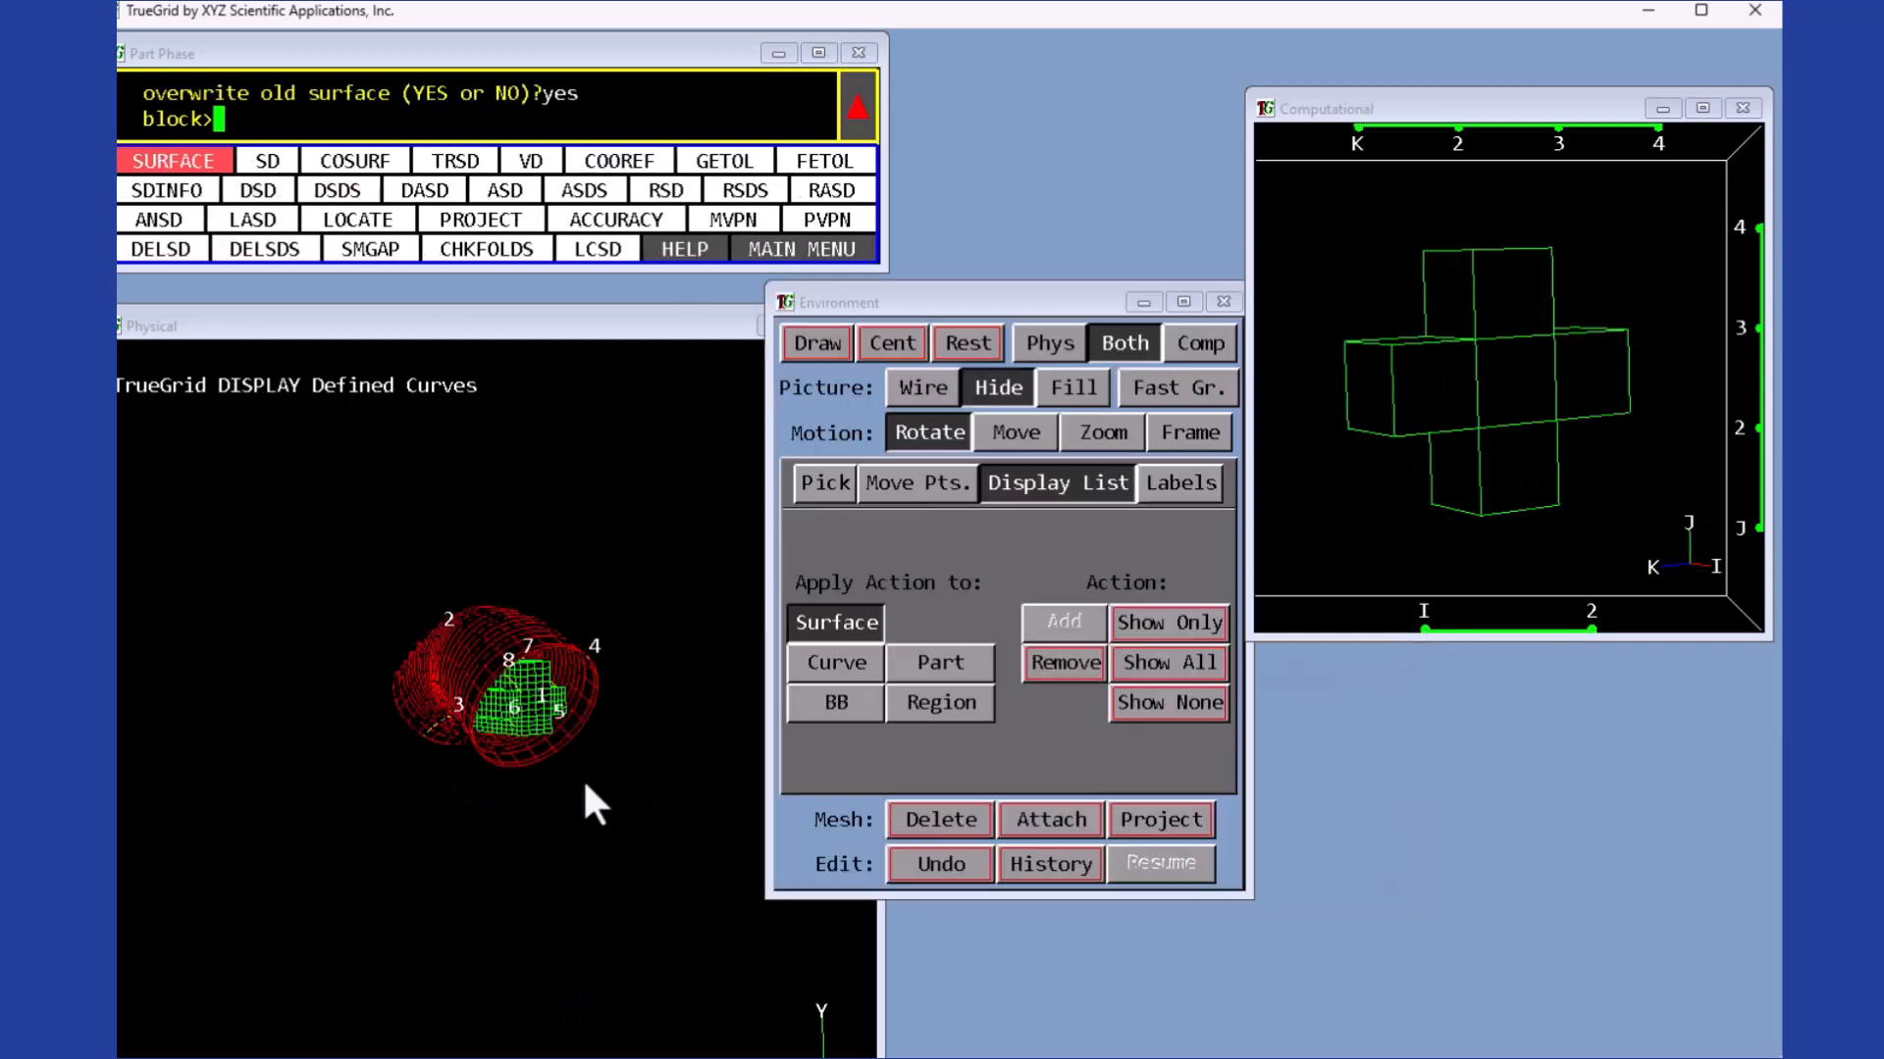
drag(588, 799, 495, 820)
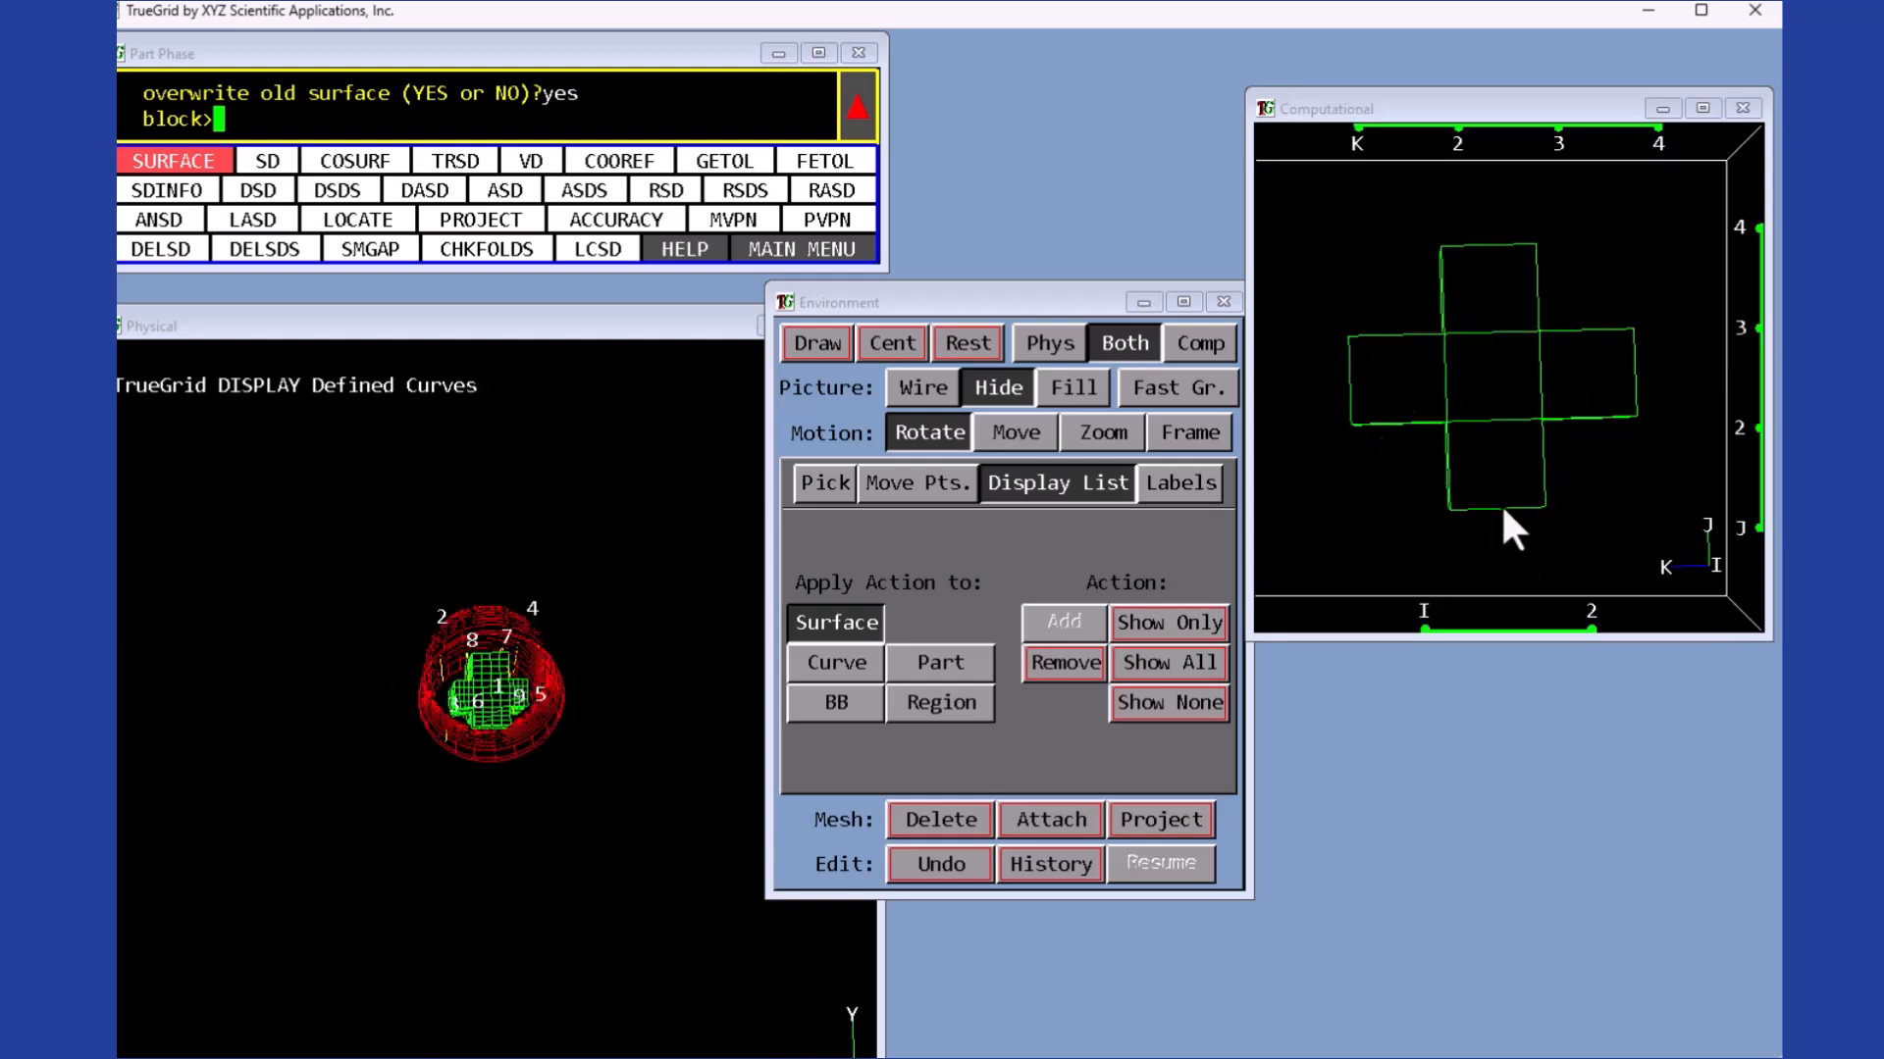
click(1398, 127)
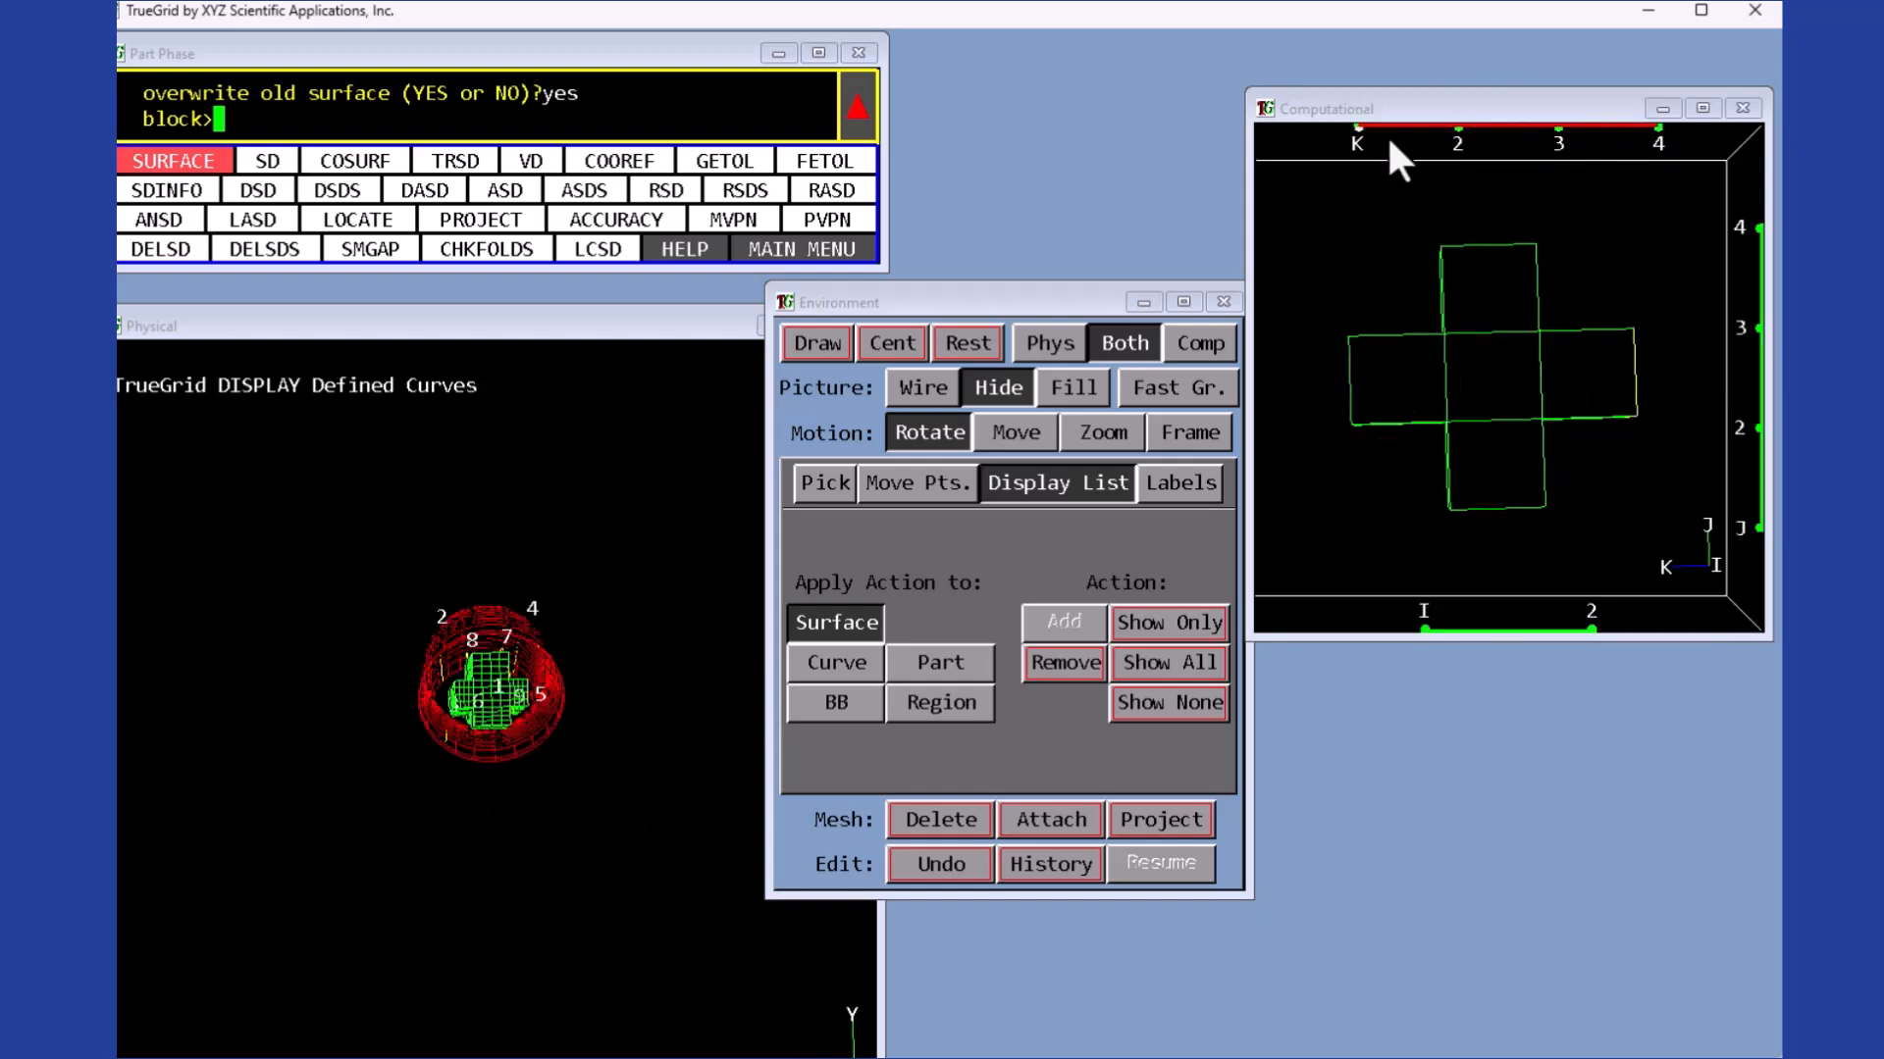
click(1761, 422)
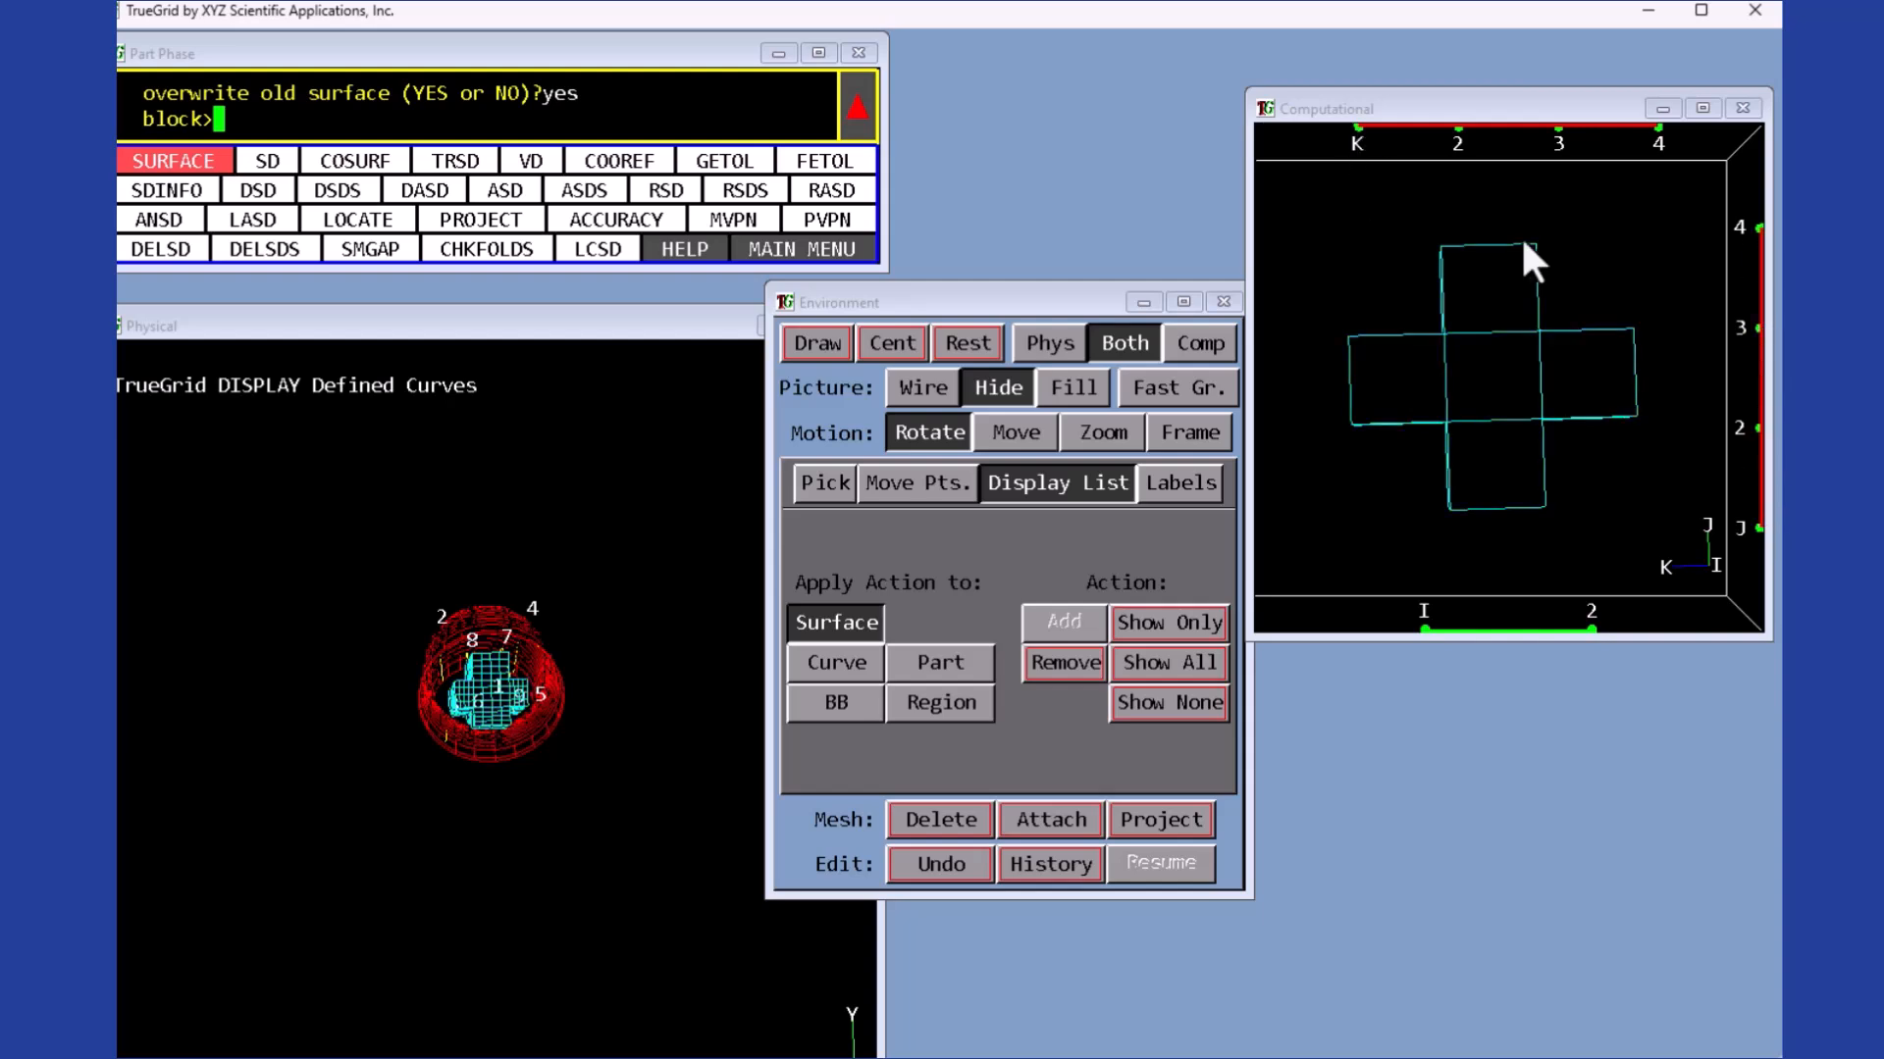
click(1357, 128)
click(1657, 128)
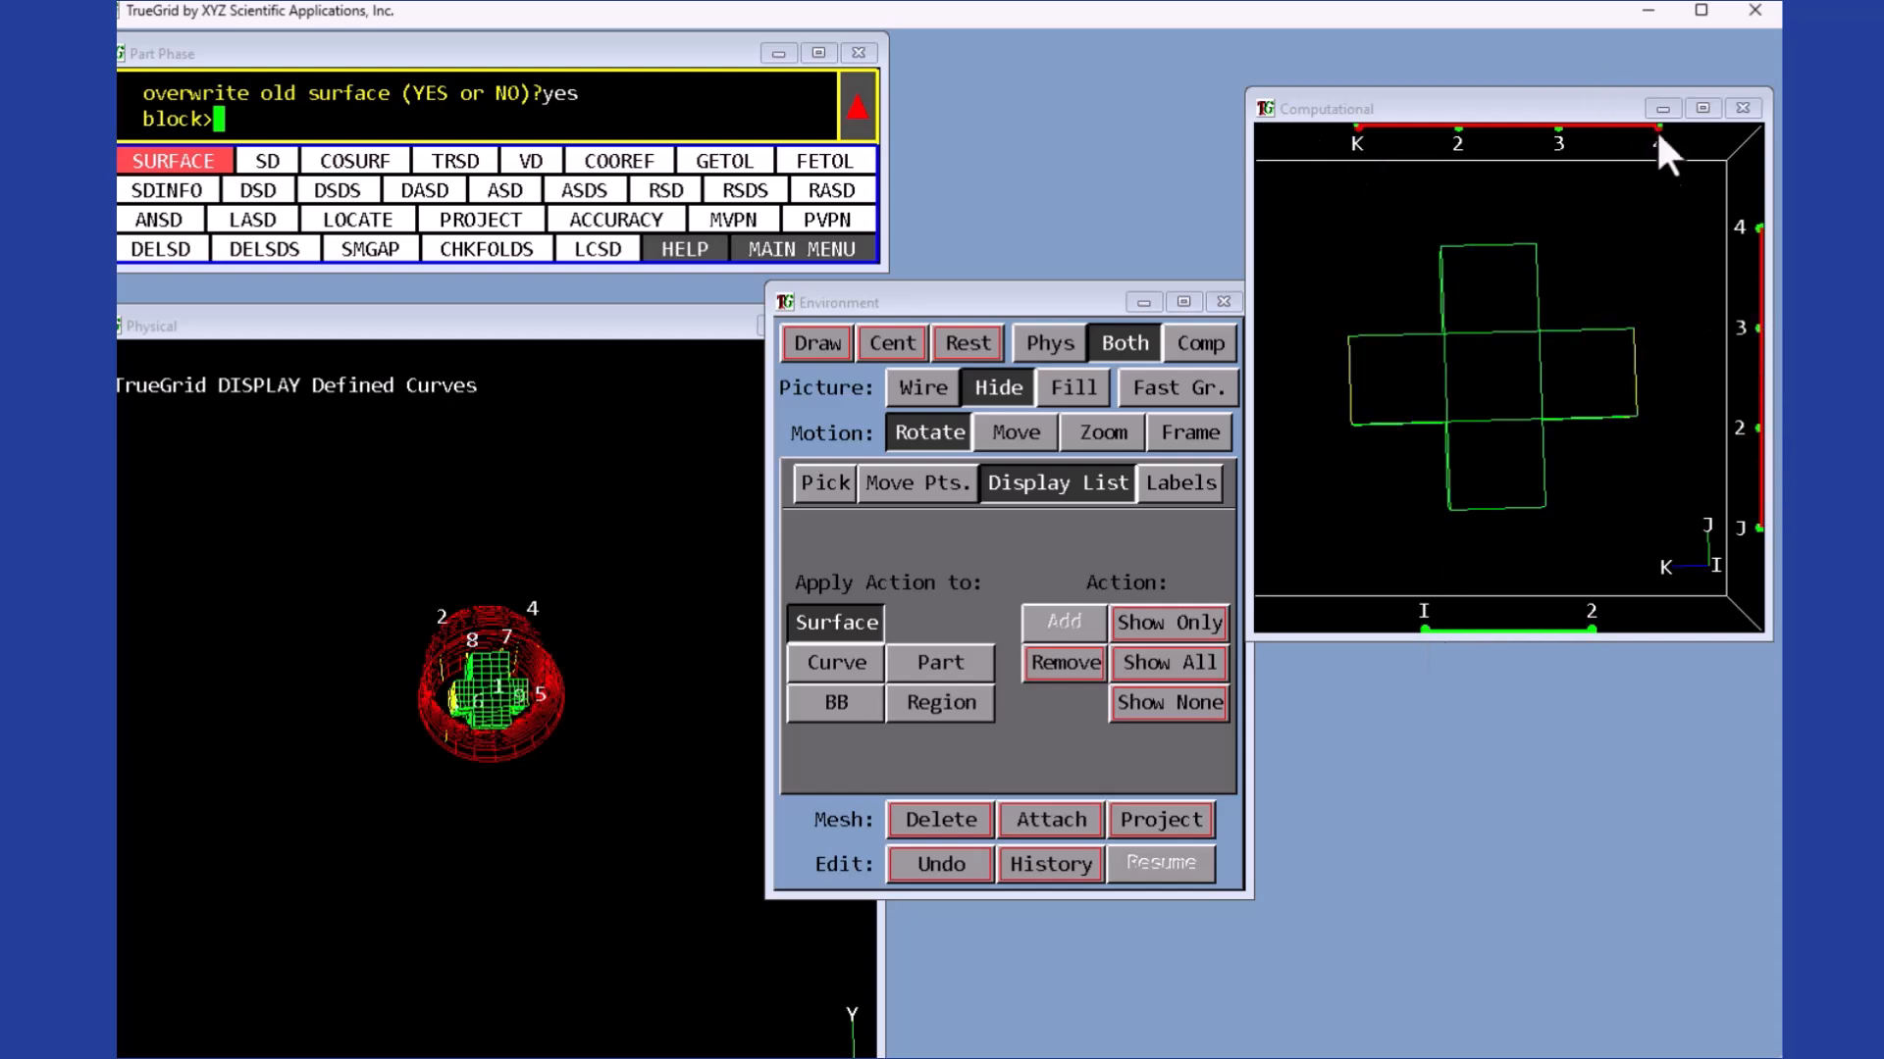
click(1758, 229)
click(1758, 528)
drag(1476, 583, 1501, 521)
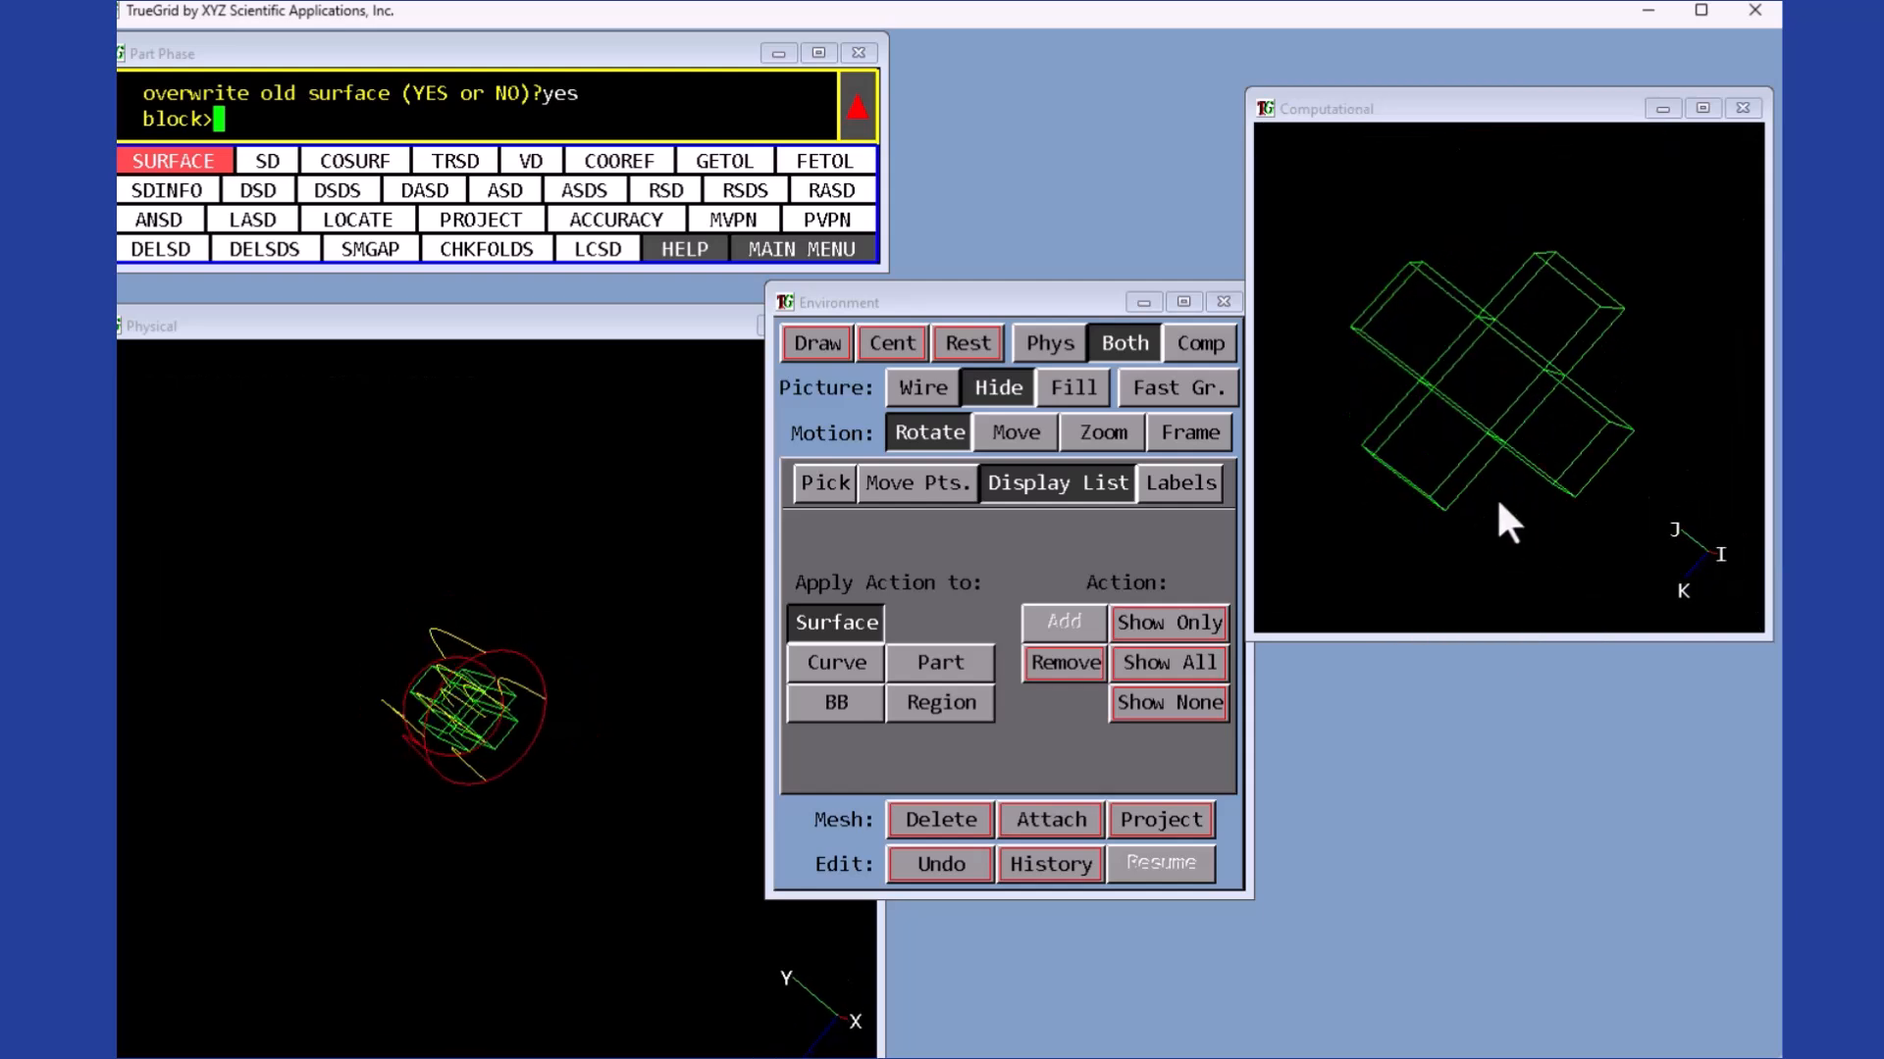
click(1190, 433)
click(930, 433)
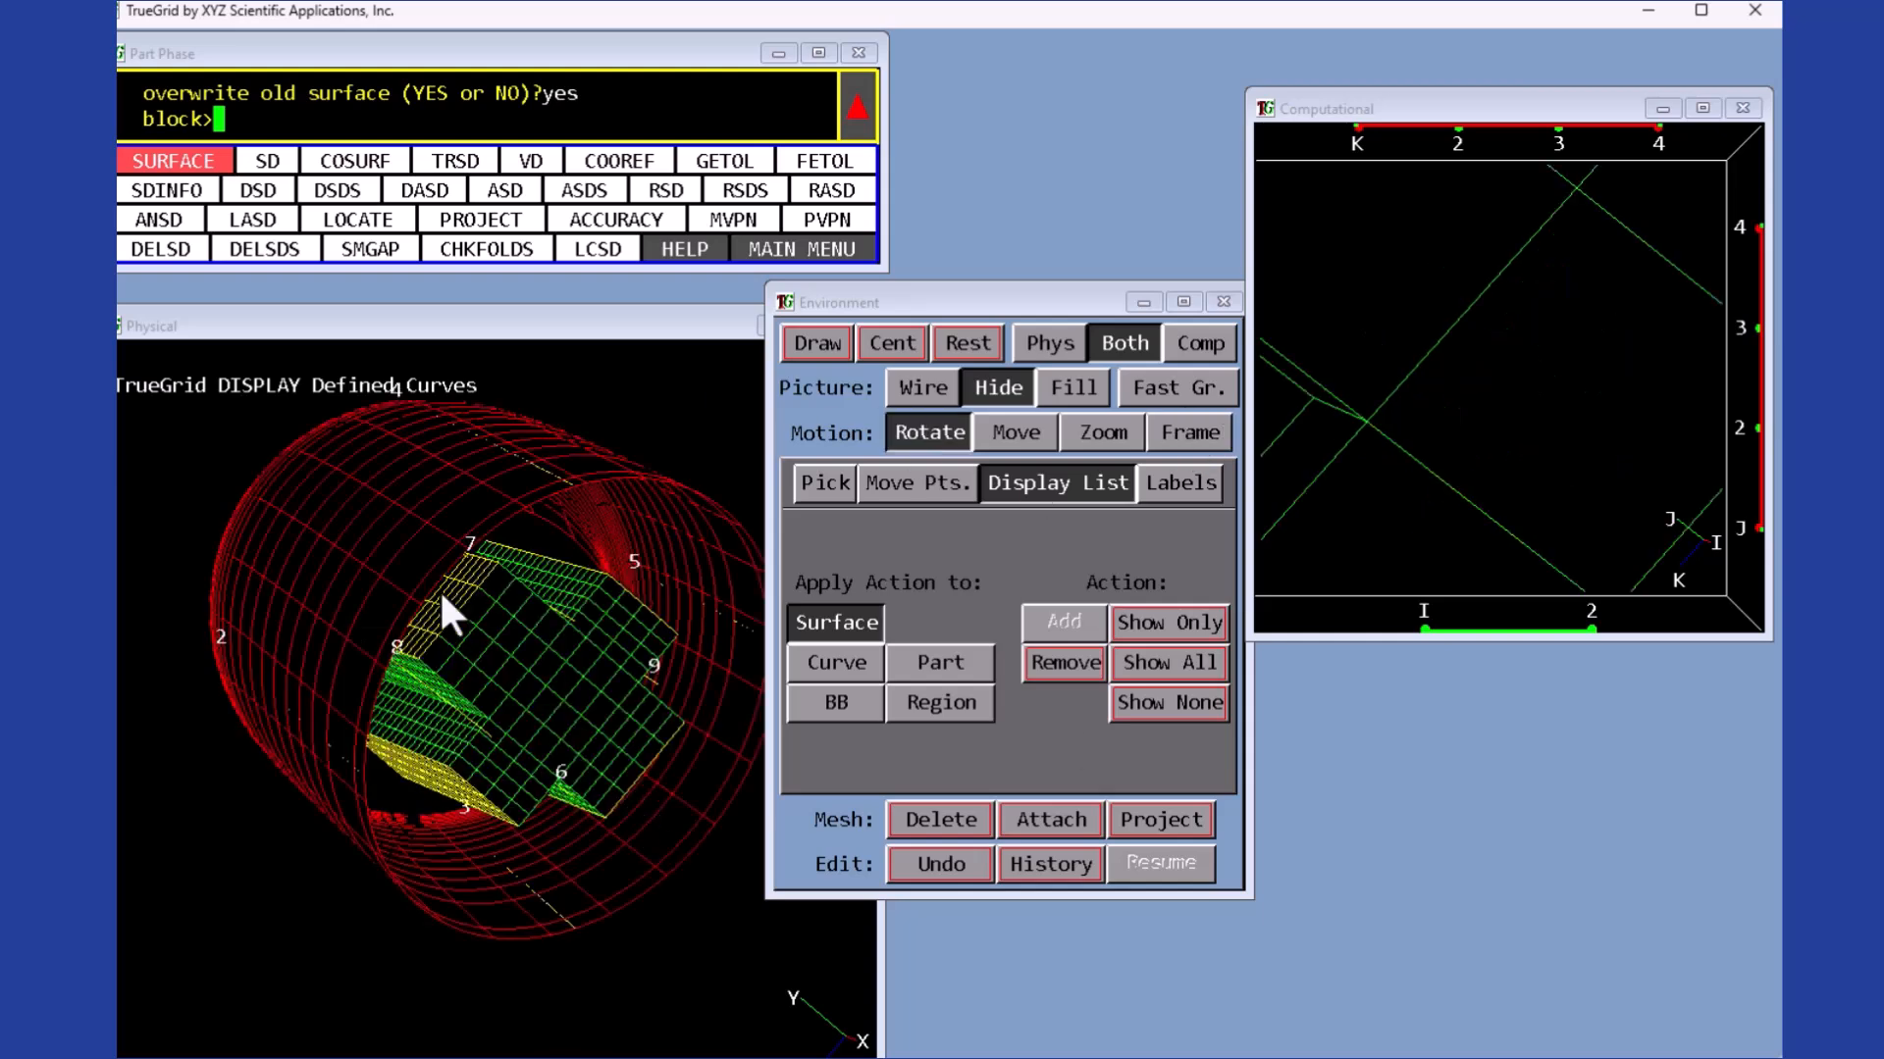
drag(416, 593, 479, 655)
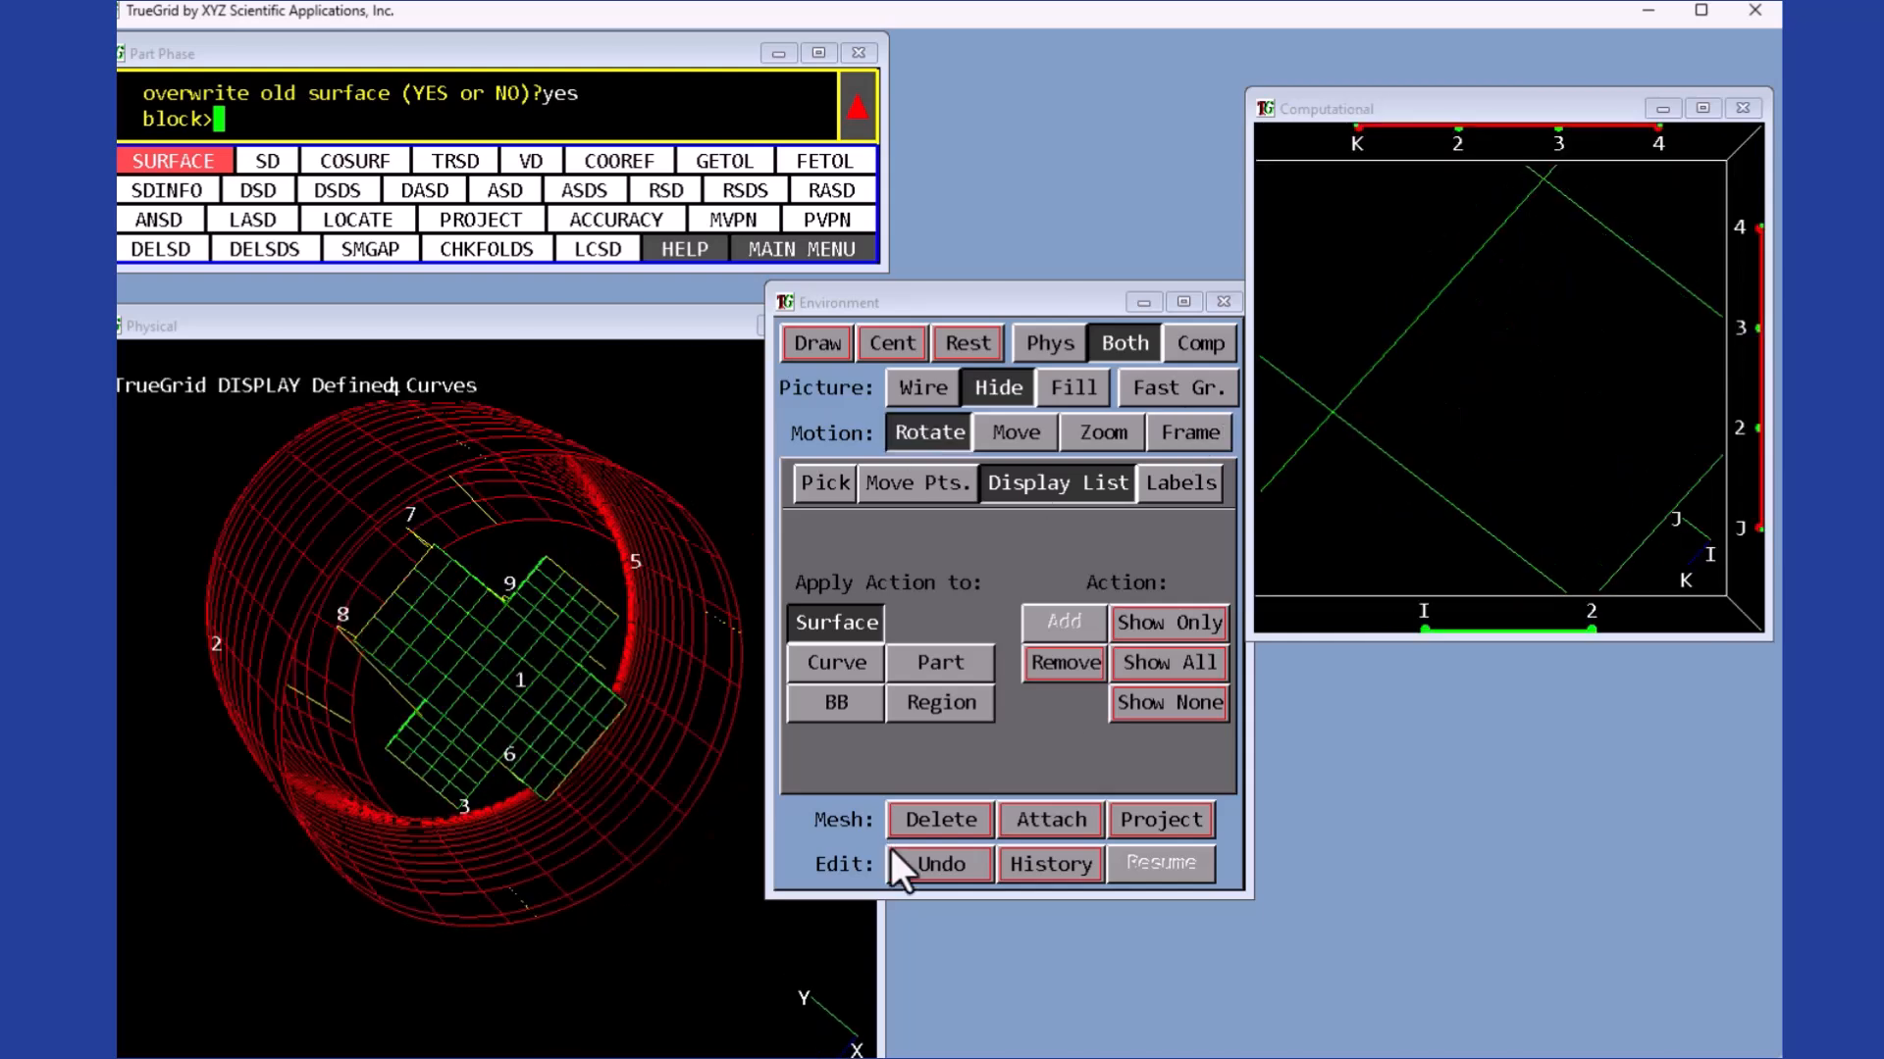
click(822, 479)
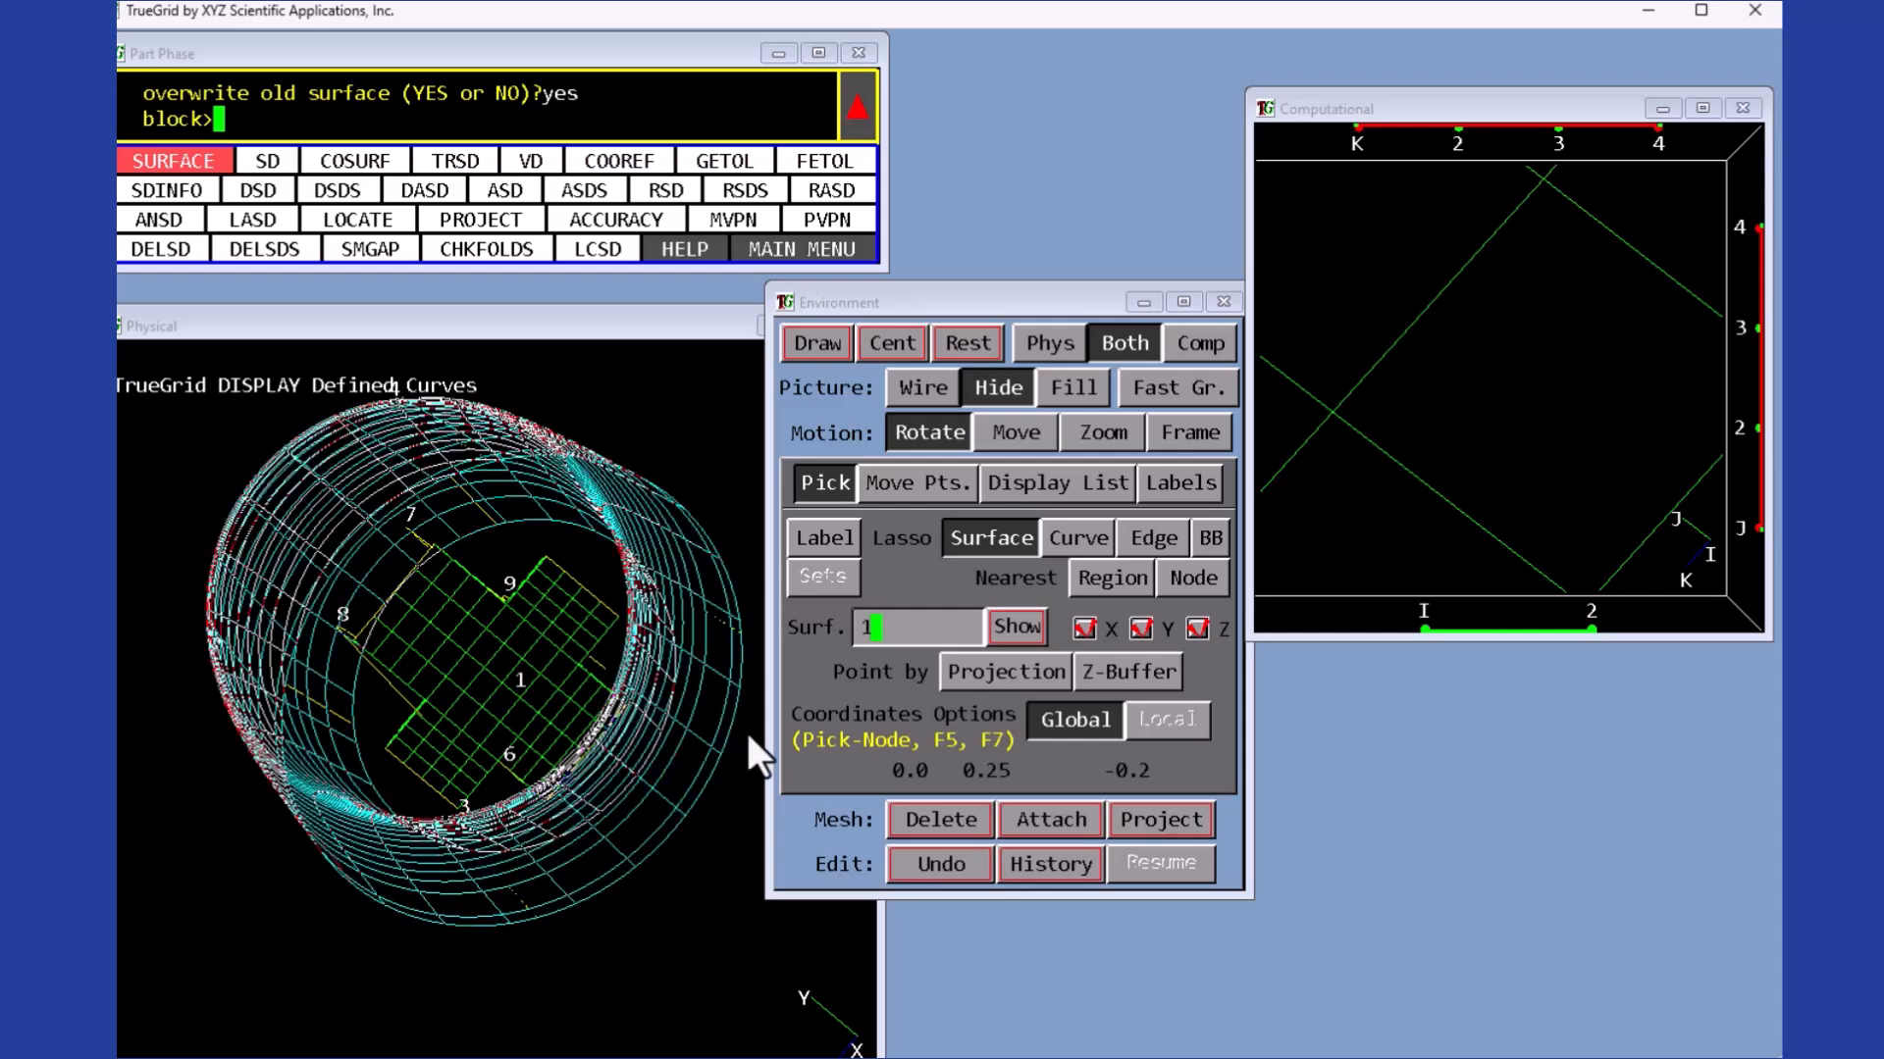
click(1064, 814)
drag(628, 746, 502, 687)
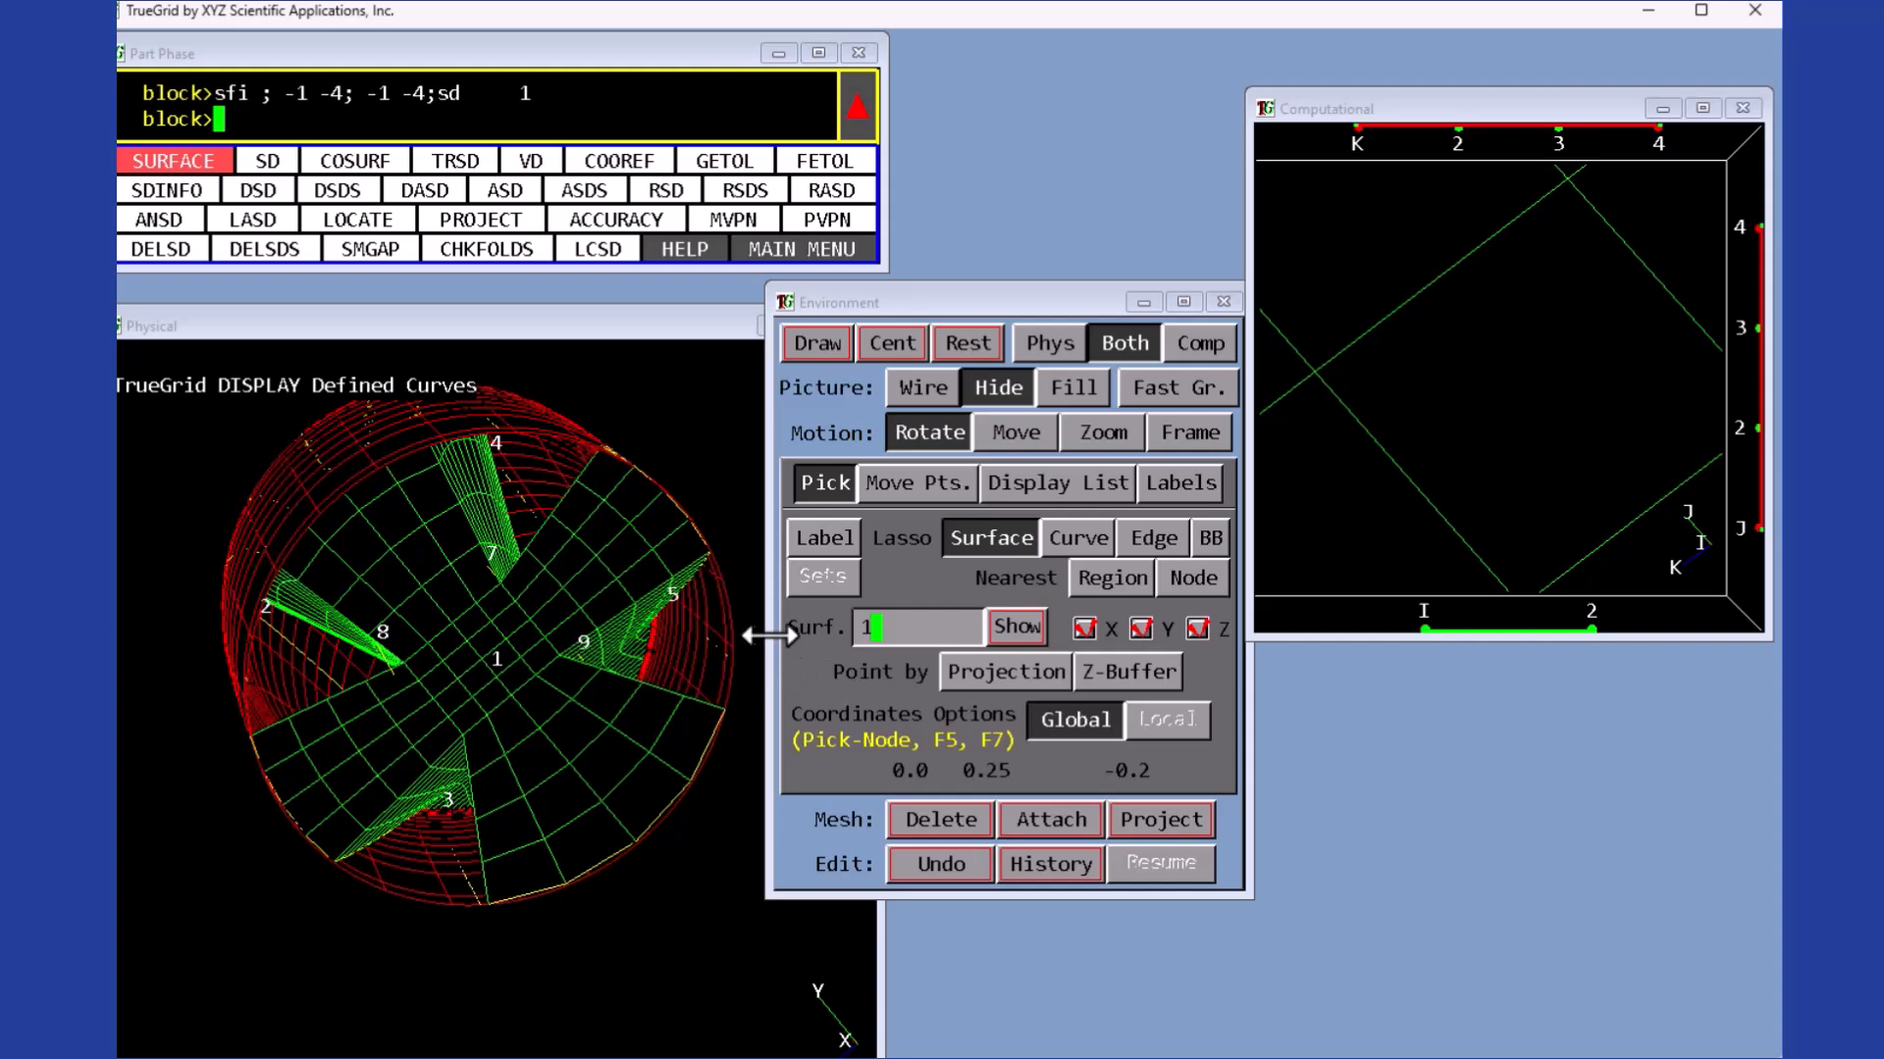
- Attach the two block edges at J 4, K 3 and at J 3, K 4 to curve 2
click(1104, 480)
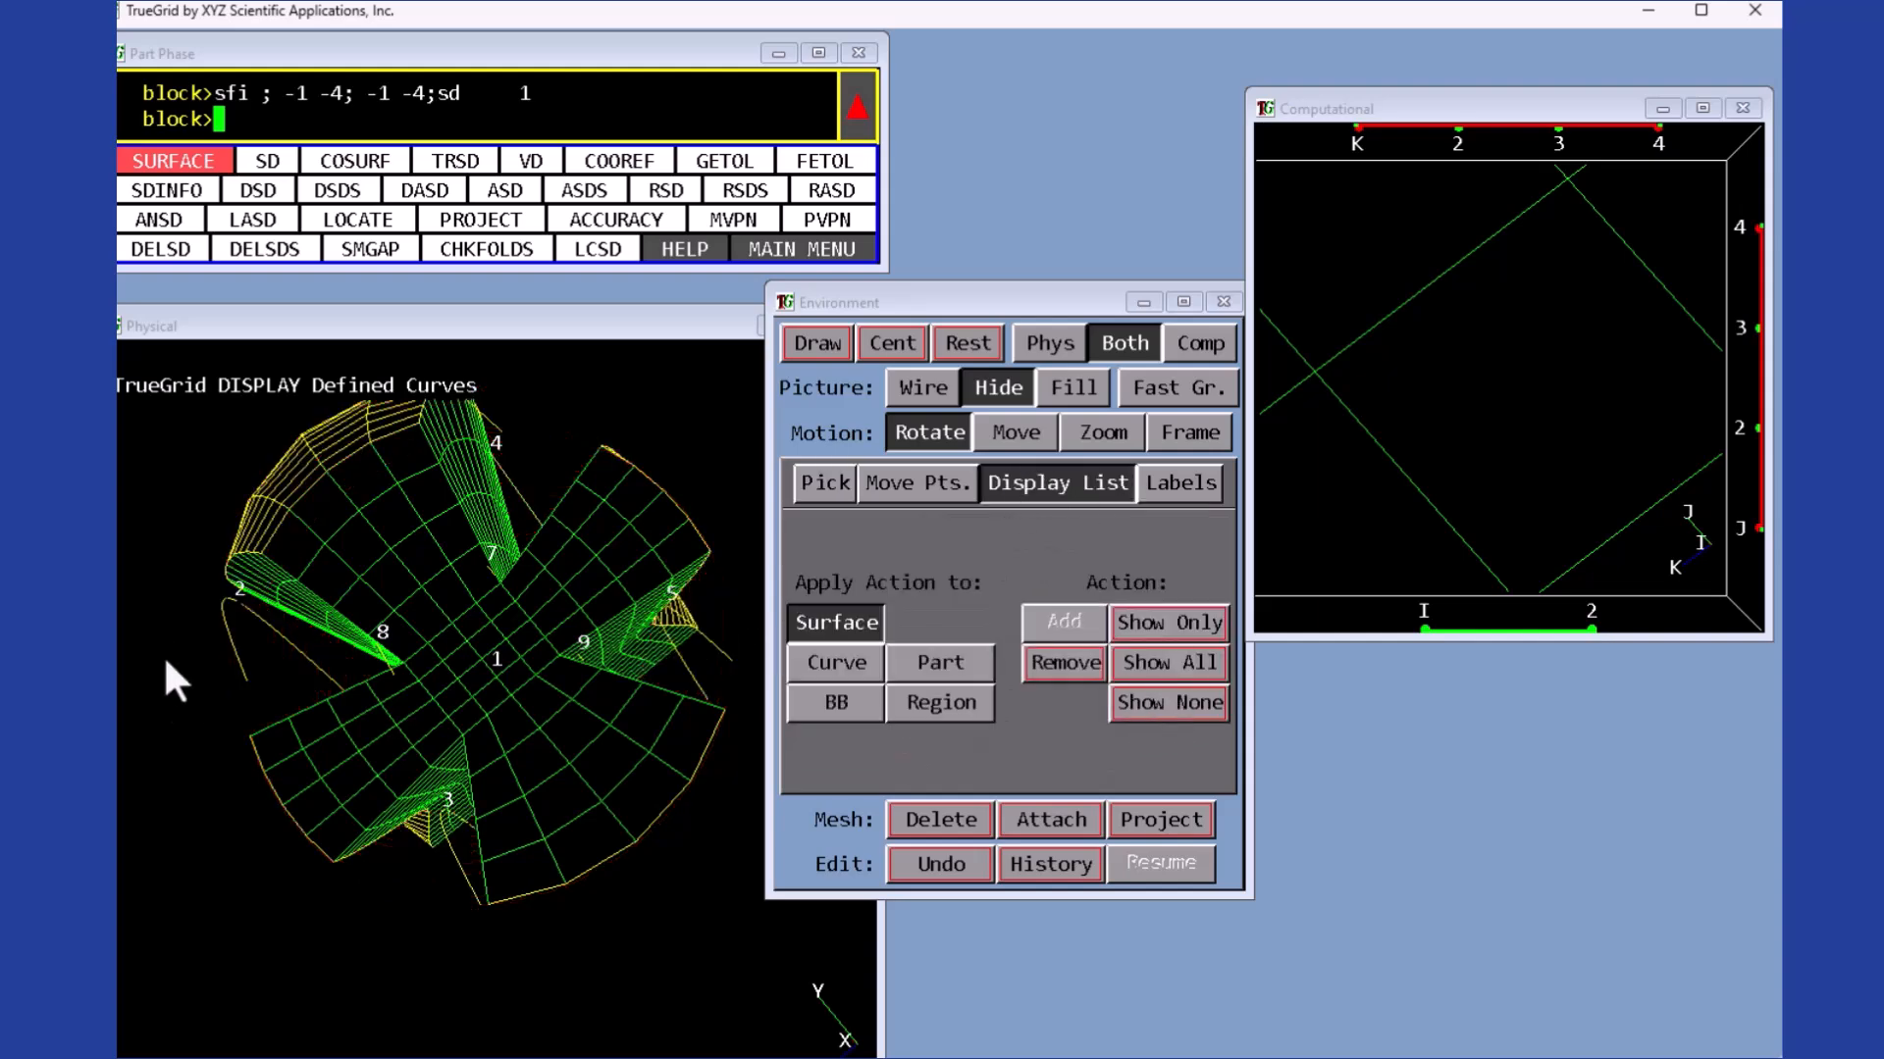
drag(147, 760, 157, 665)
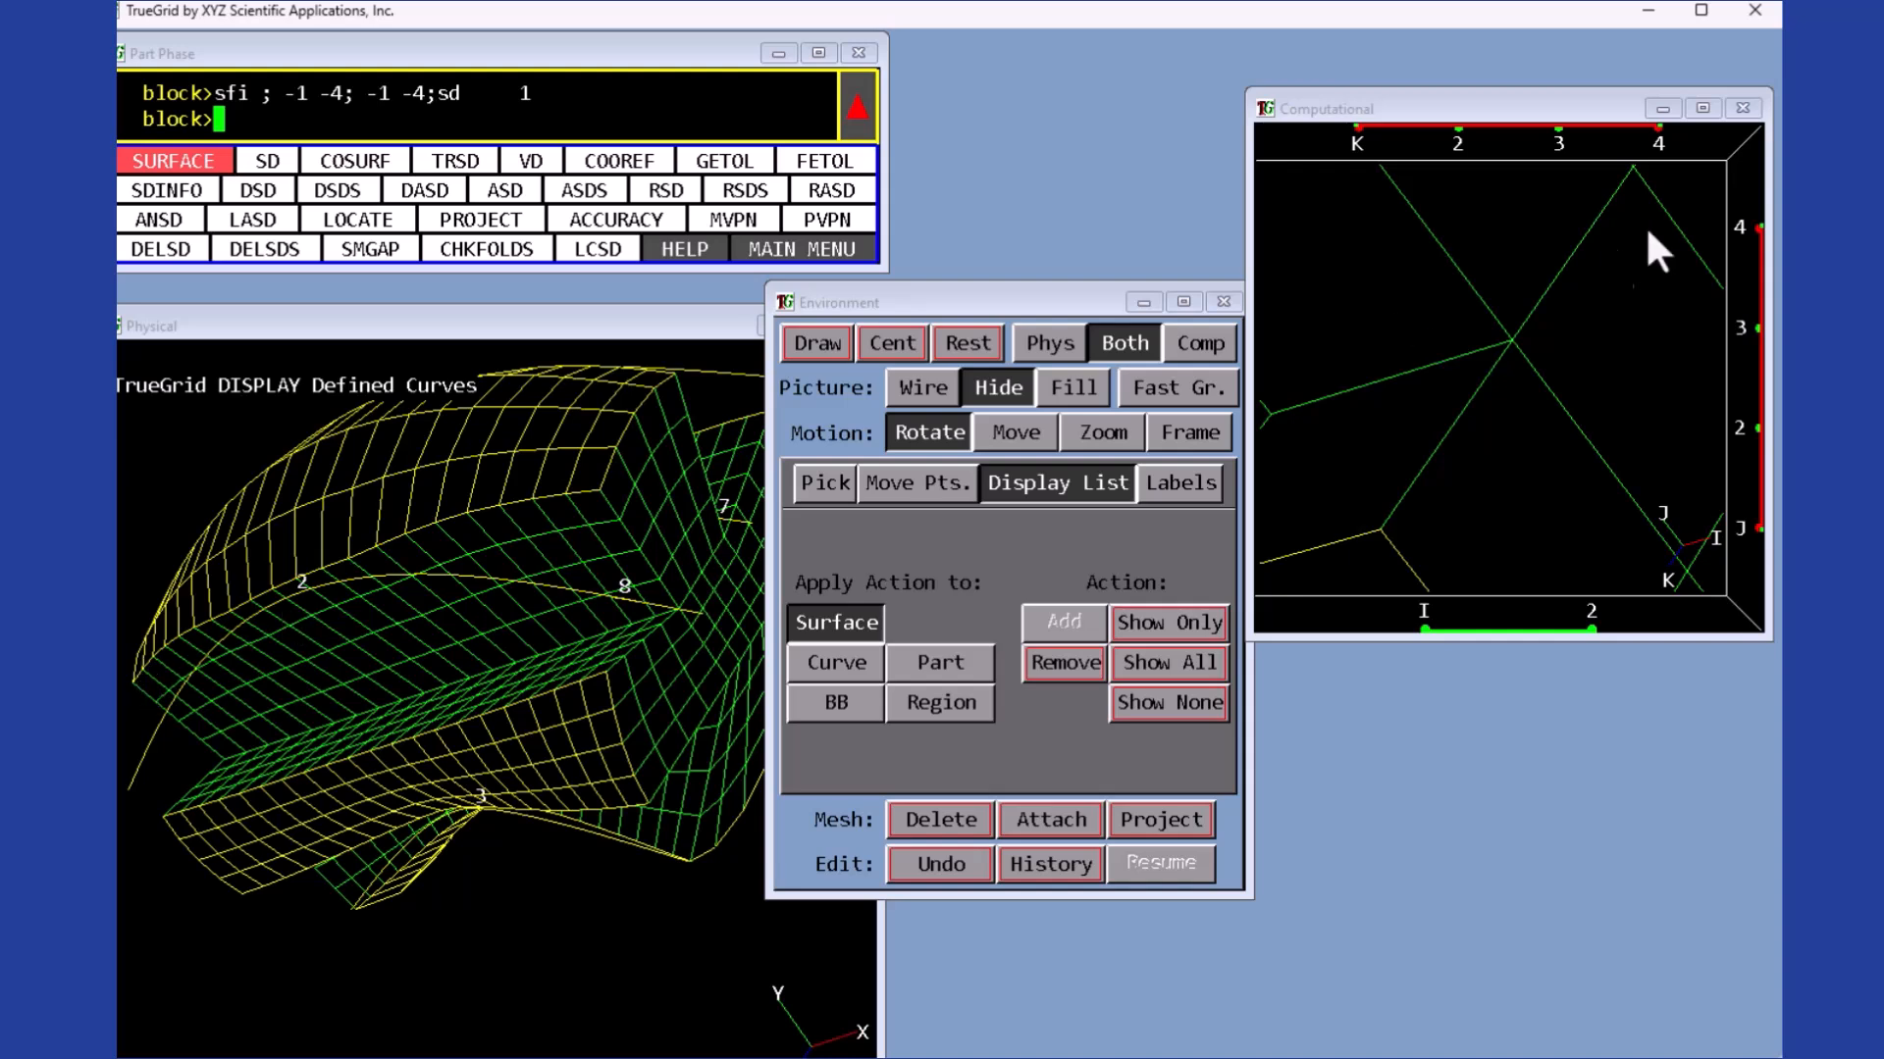
click(1104, 434)
middle_drag(1351, 363, 1342, 496)
click(1125, 346)
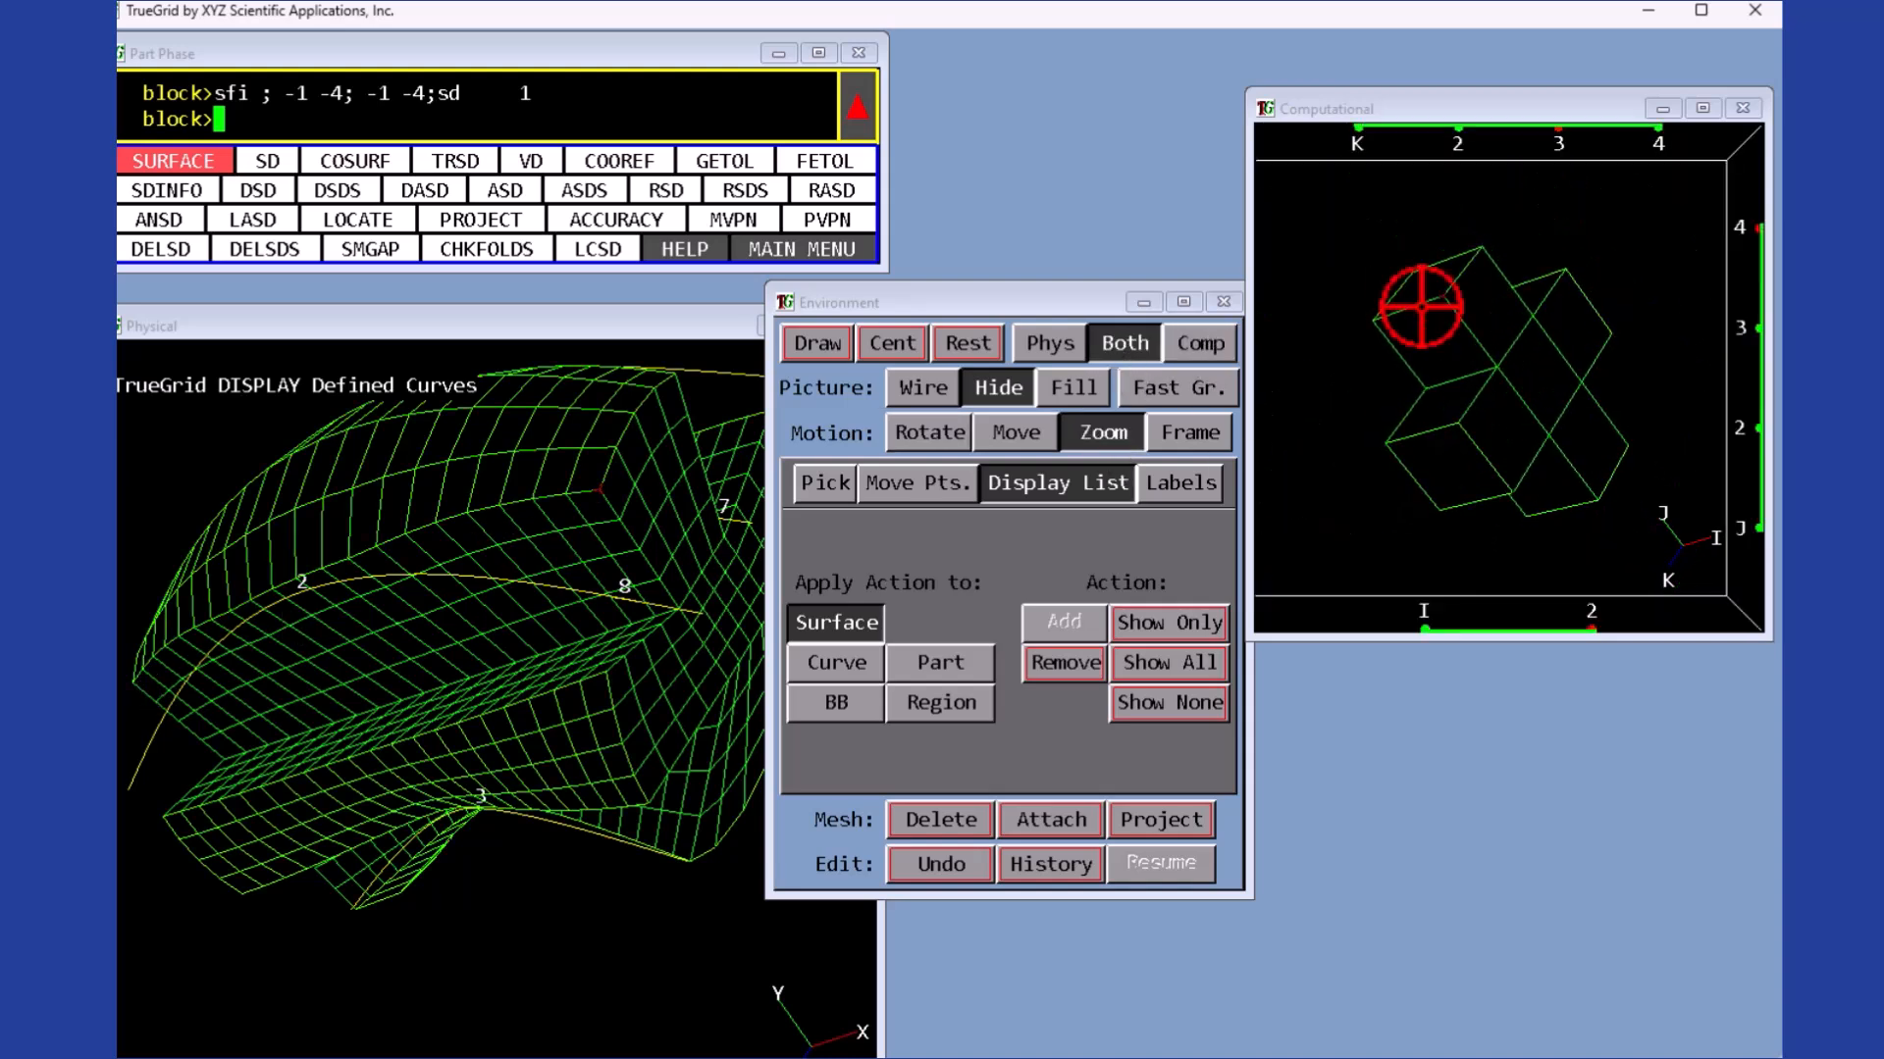
click(823, 483)
click(1079, 540)
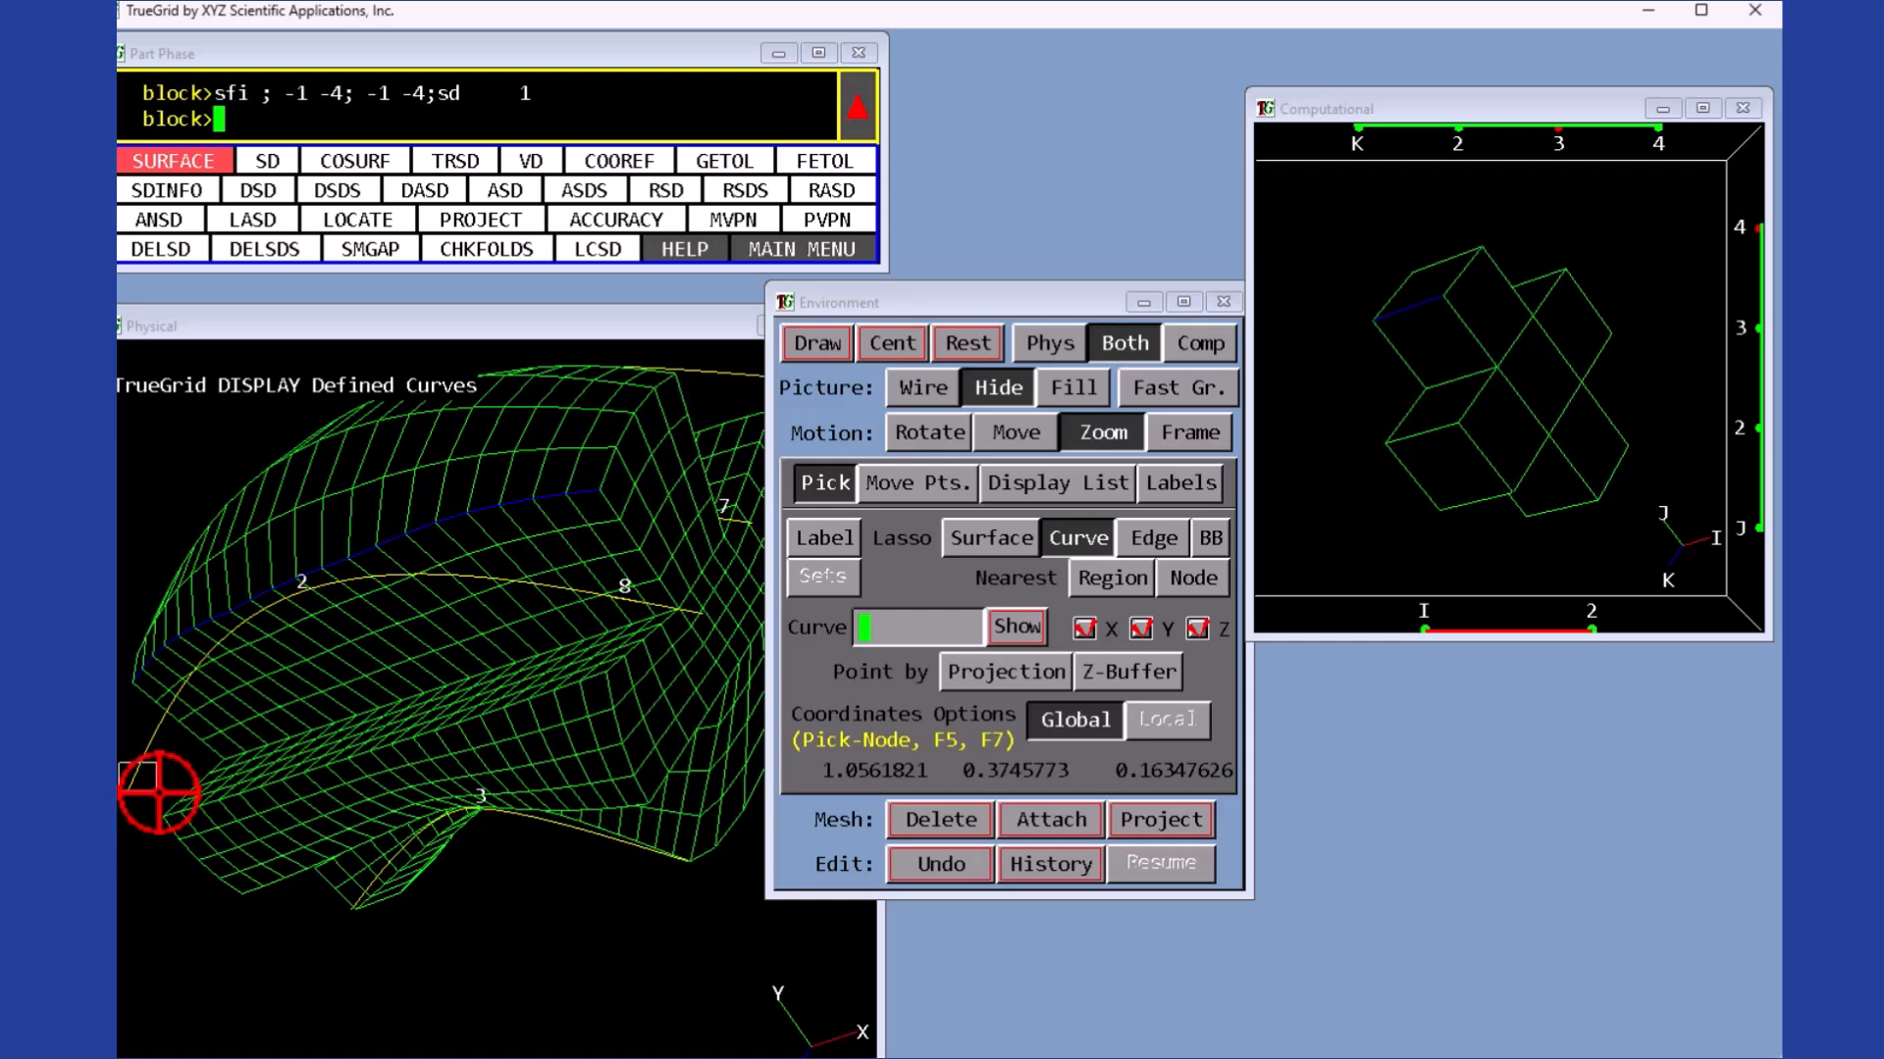
click(1046, 822)
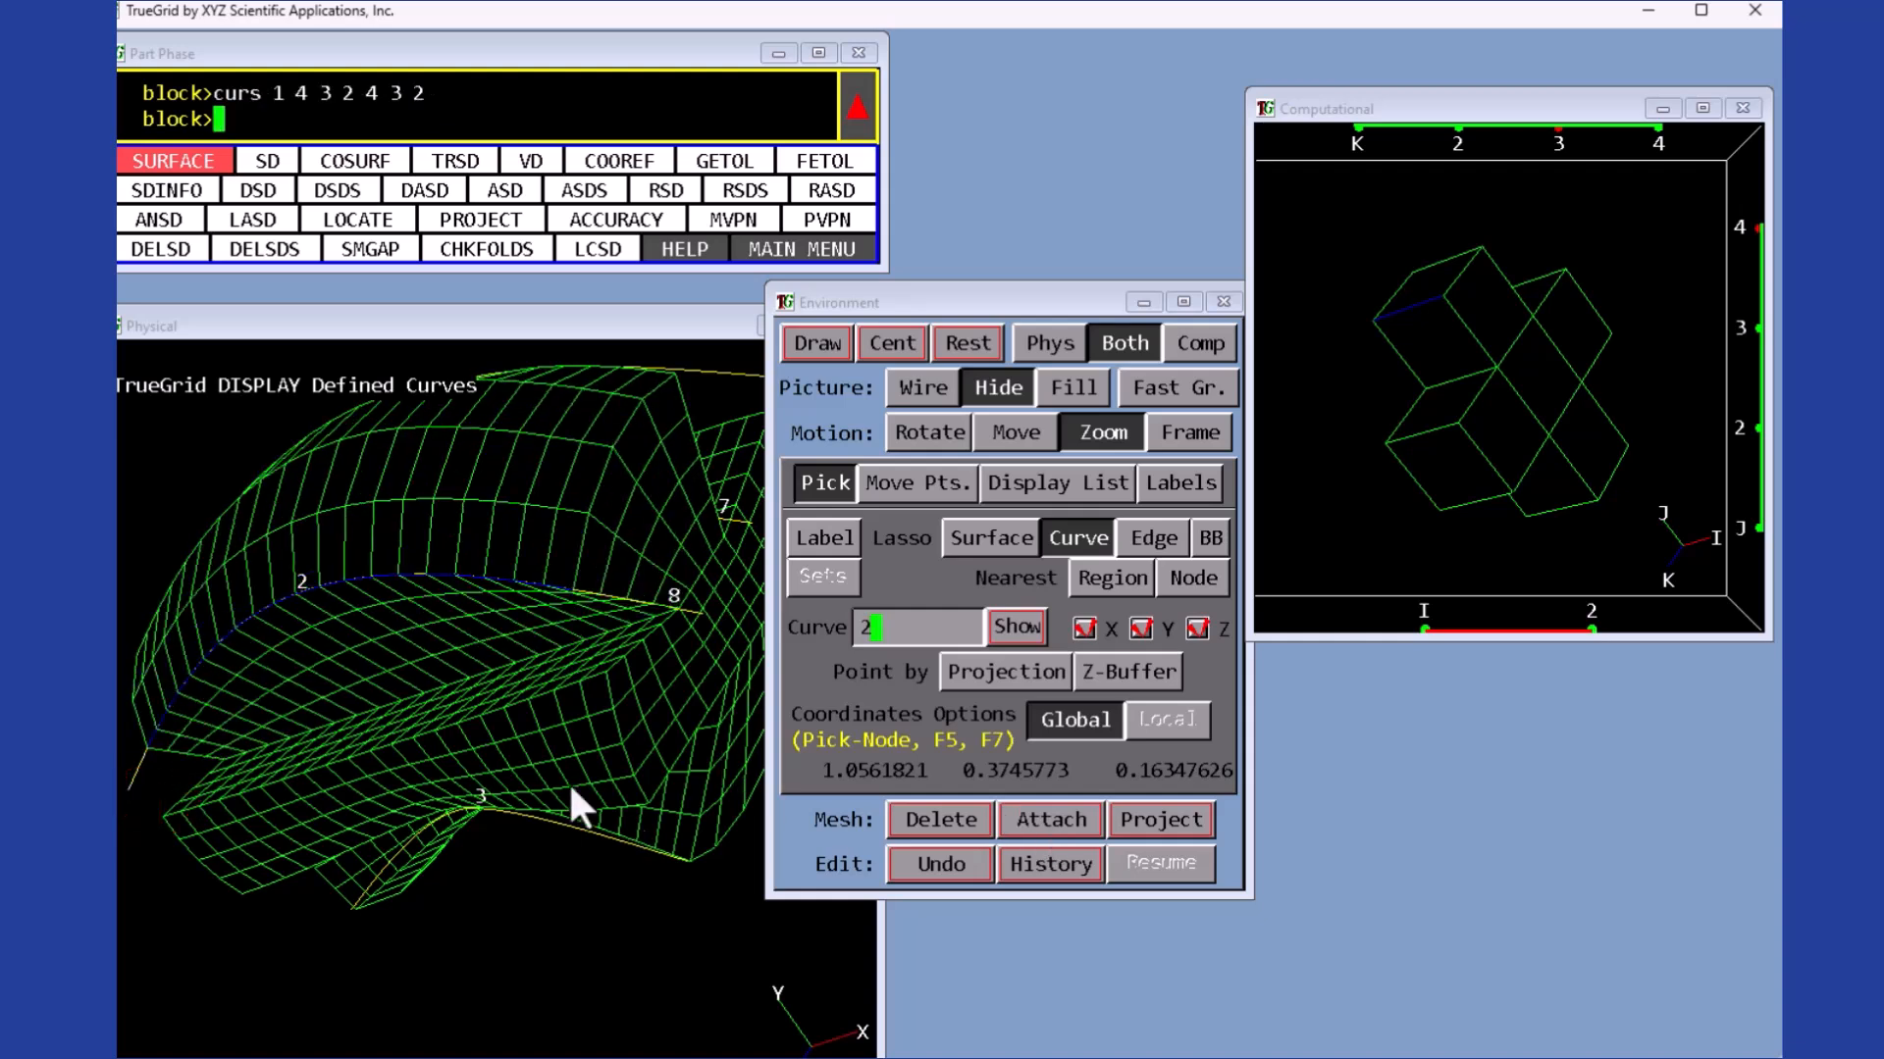
click(151, 770)
click(1047, 822)
- Attach the matching block edge to curve 3
middle_drag(1478, 571, 1479, 547)
drag(1479, 551, 1409, 442)
click(399, 955)
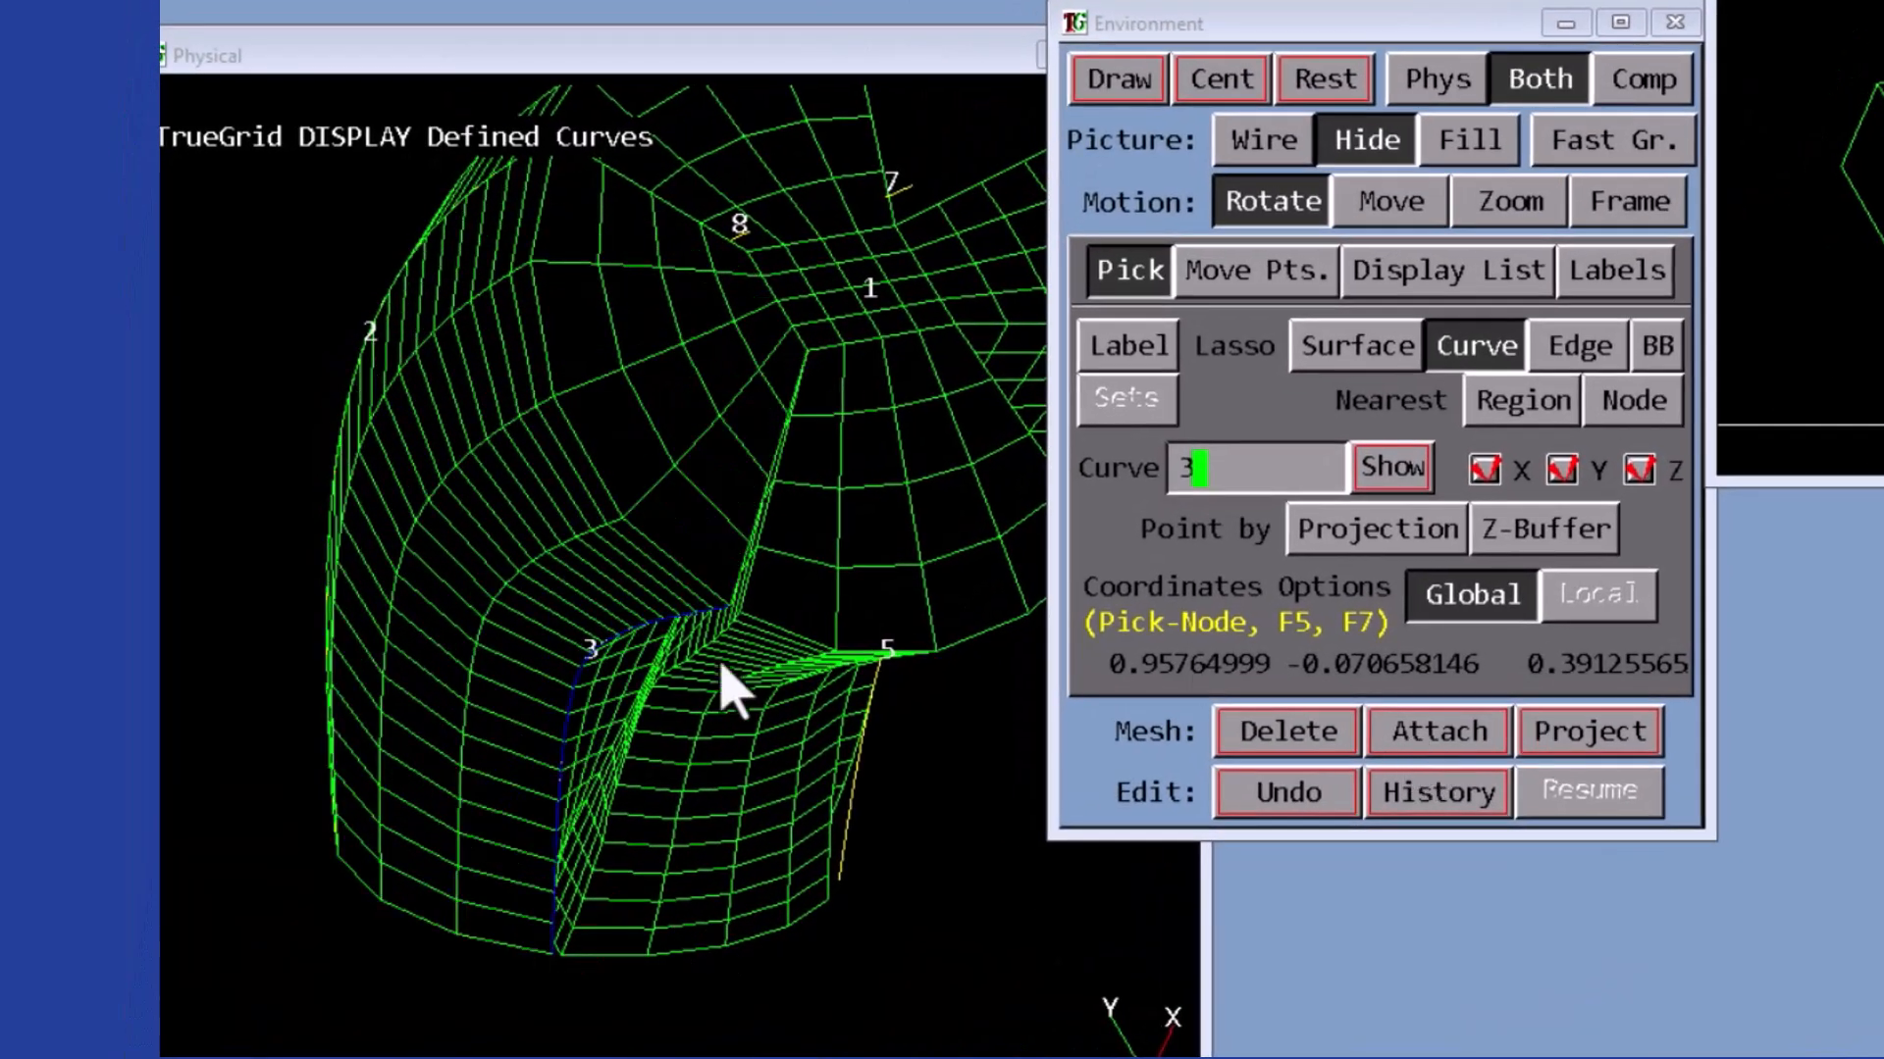
click(723, 667)
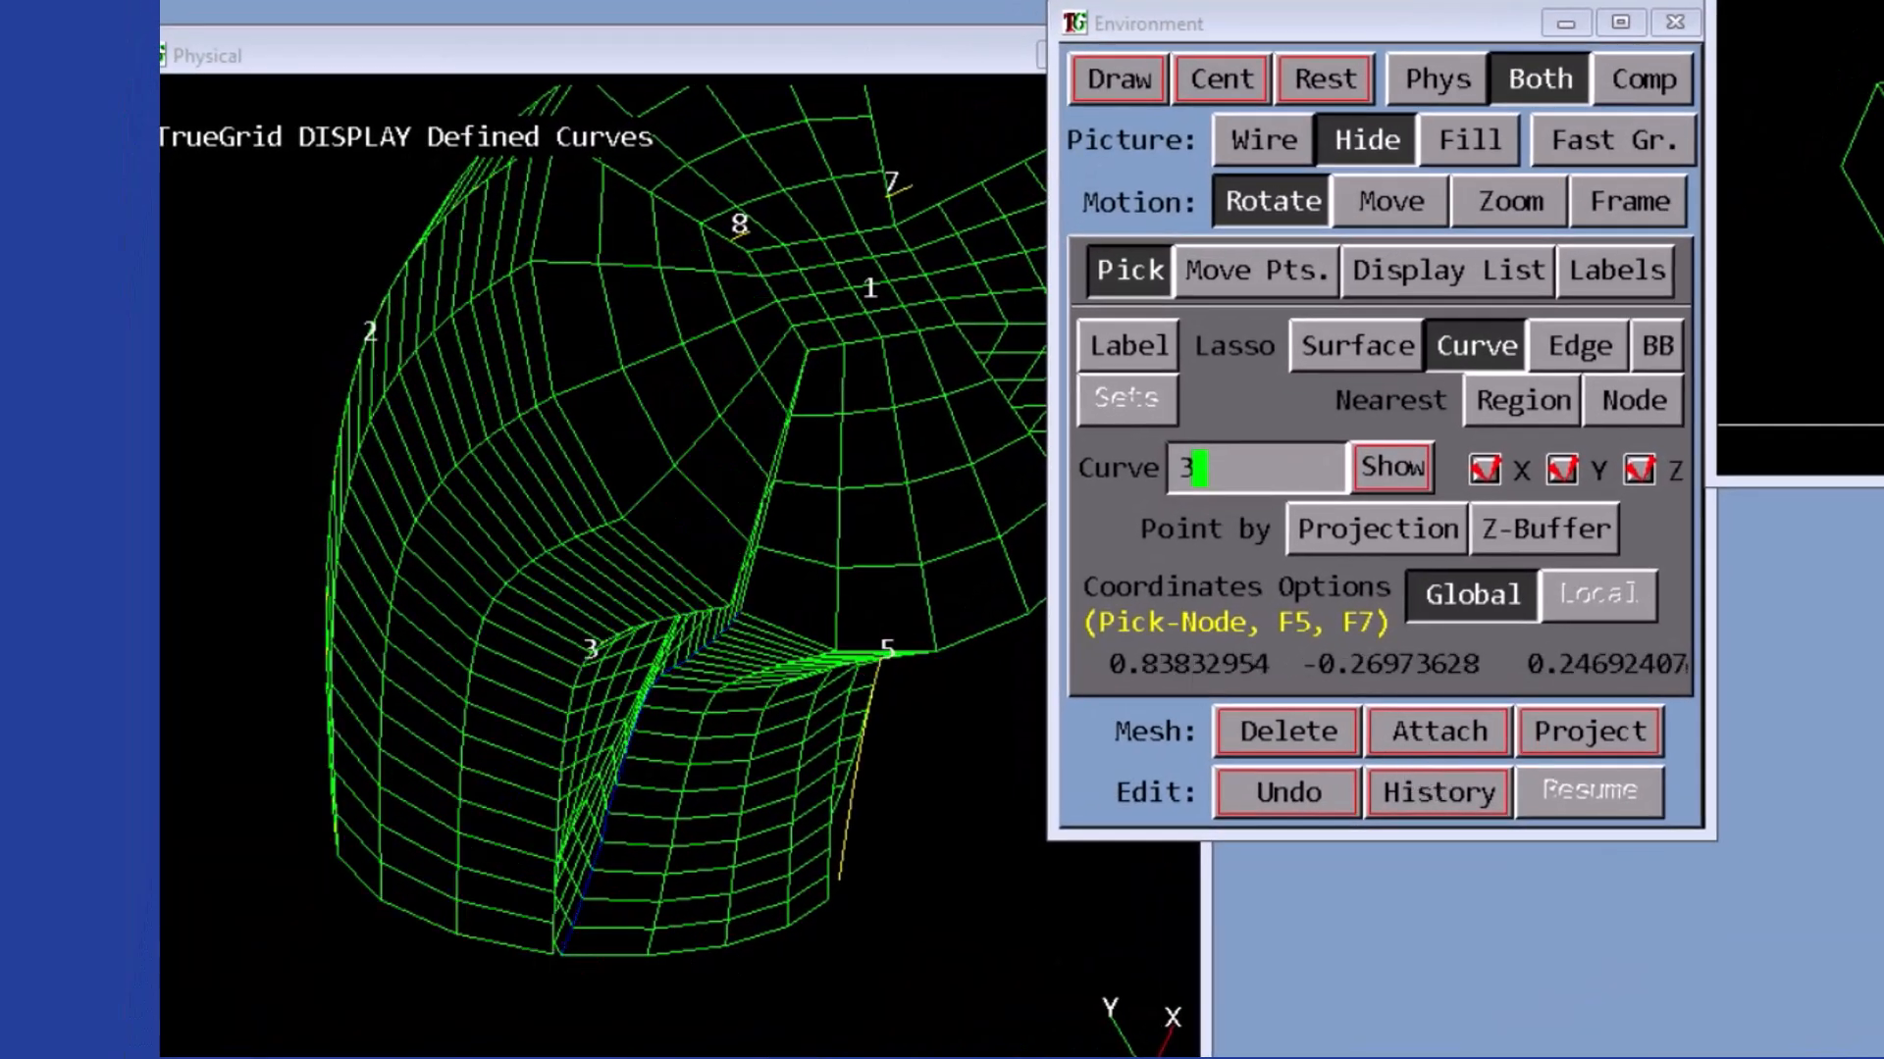
click(1450, 737)
- Attach the matching block edges to curves 4 and 5
drag(706, 660, 742, 365)
middle_drag(738, 341, 681, 417)
click(1348, 69)
middle_drag(957, 461, 846, 524)
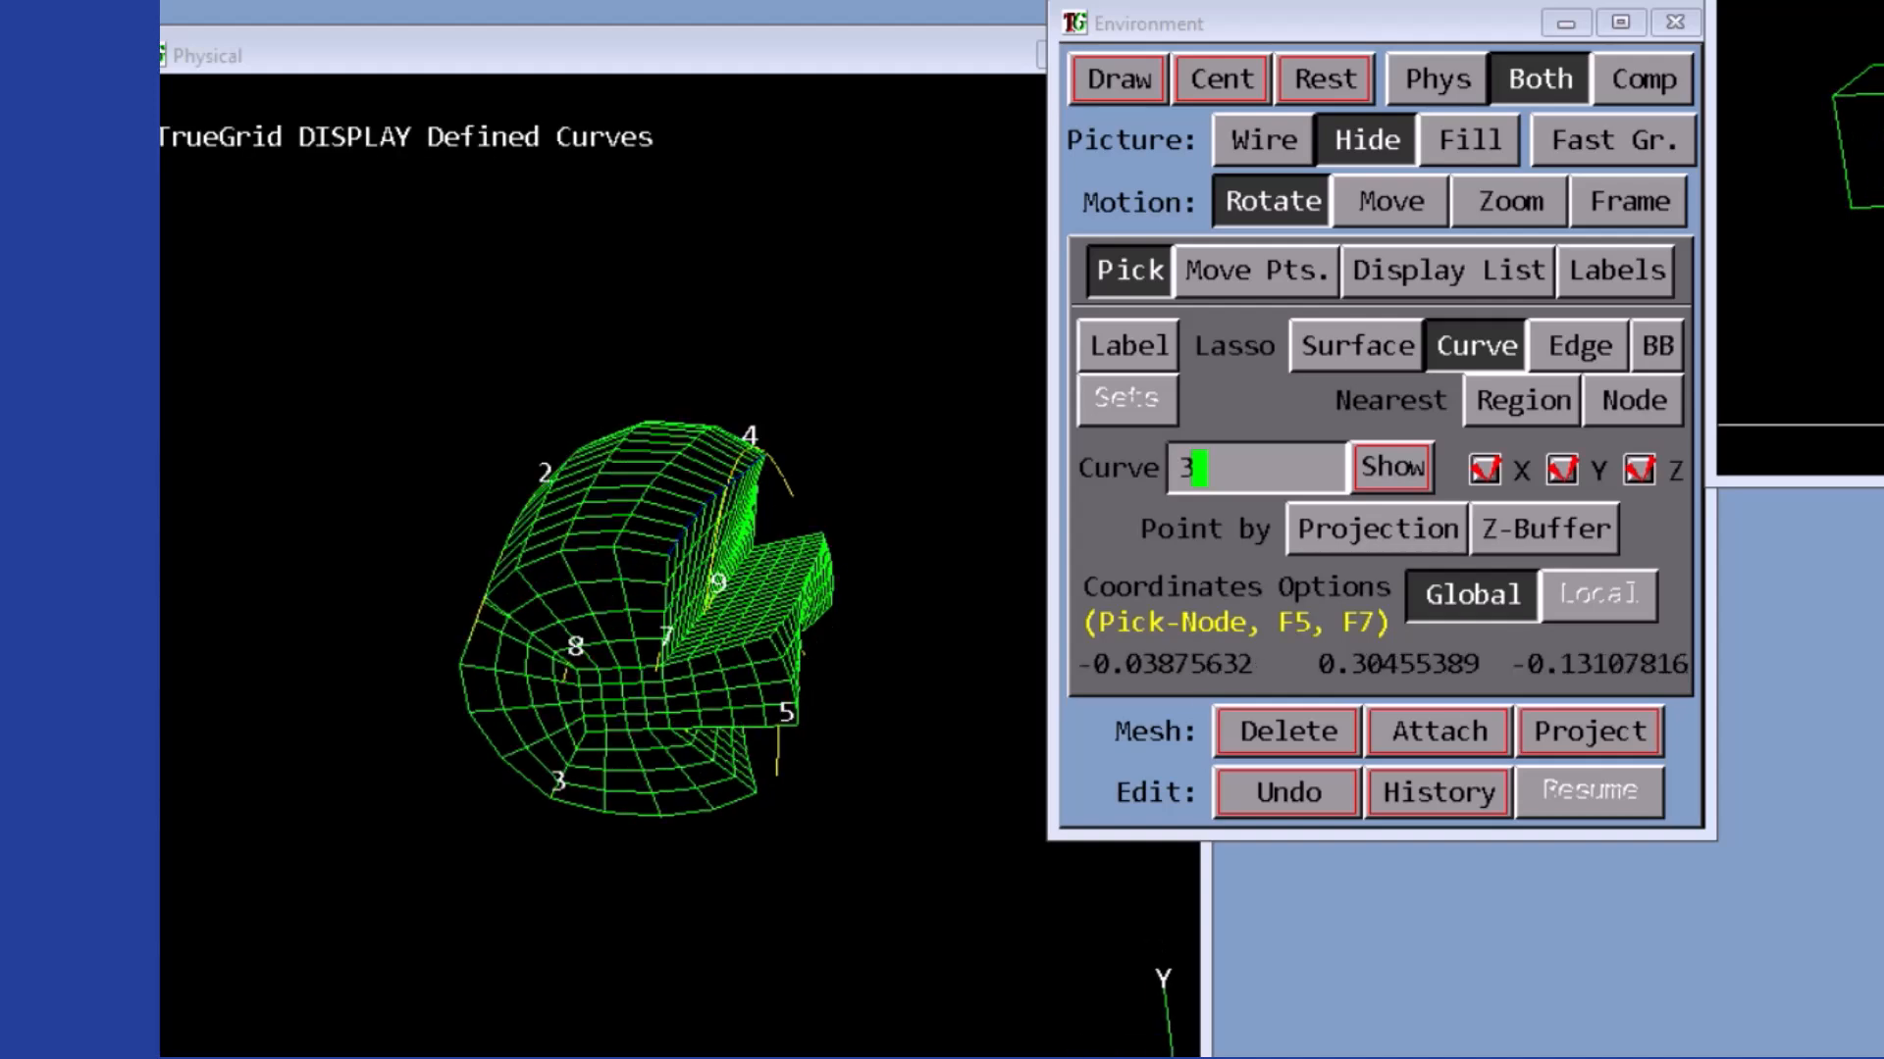
click(1477, 744)
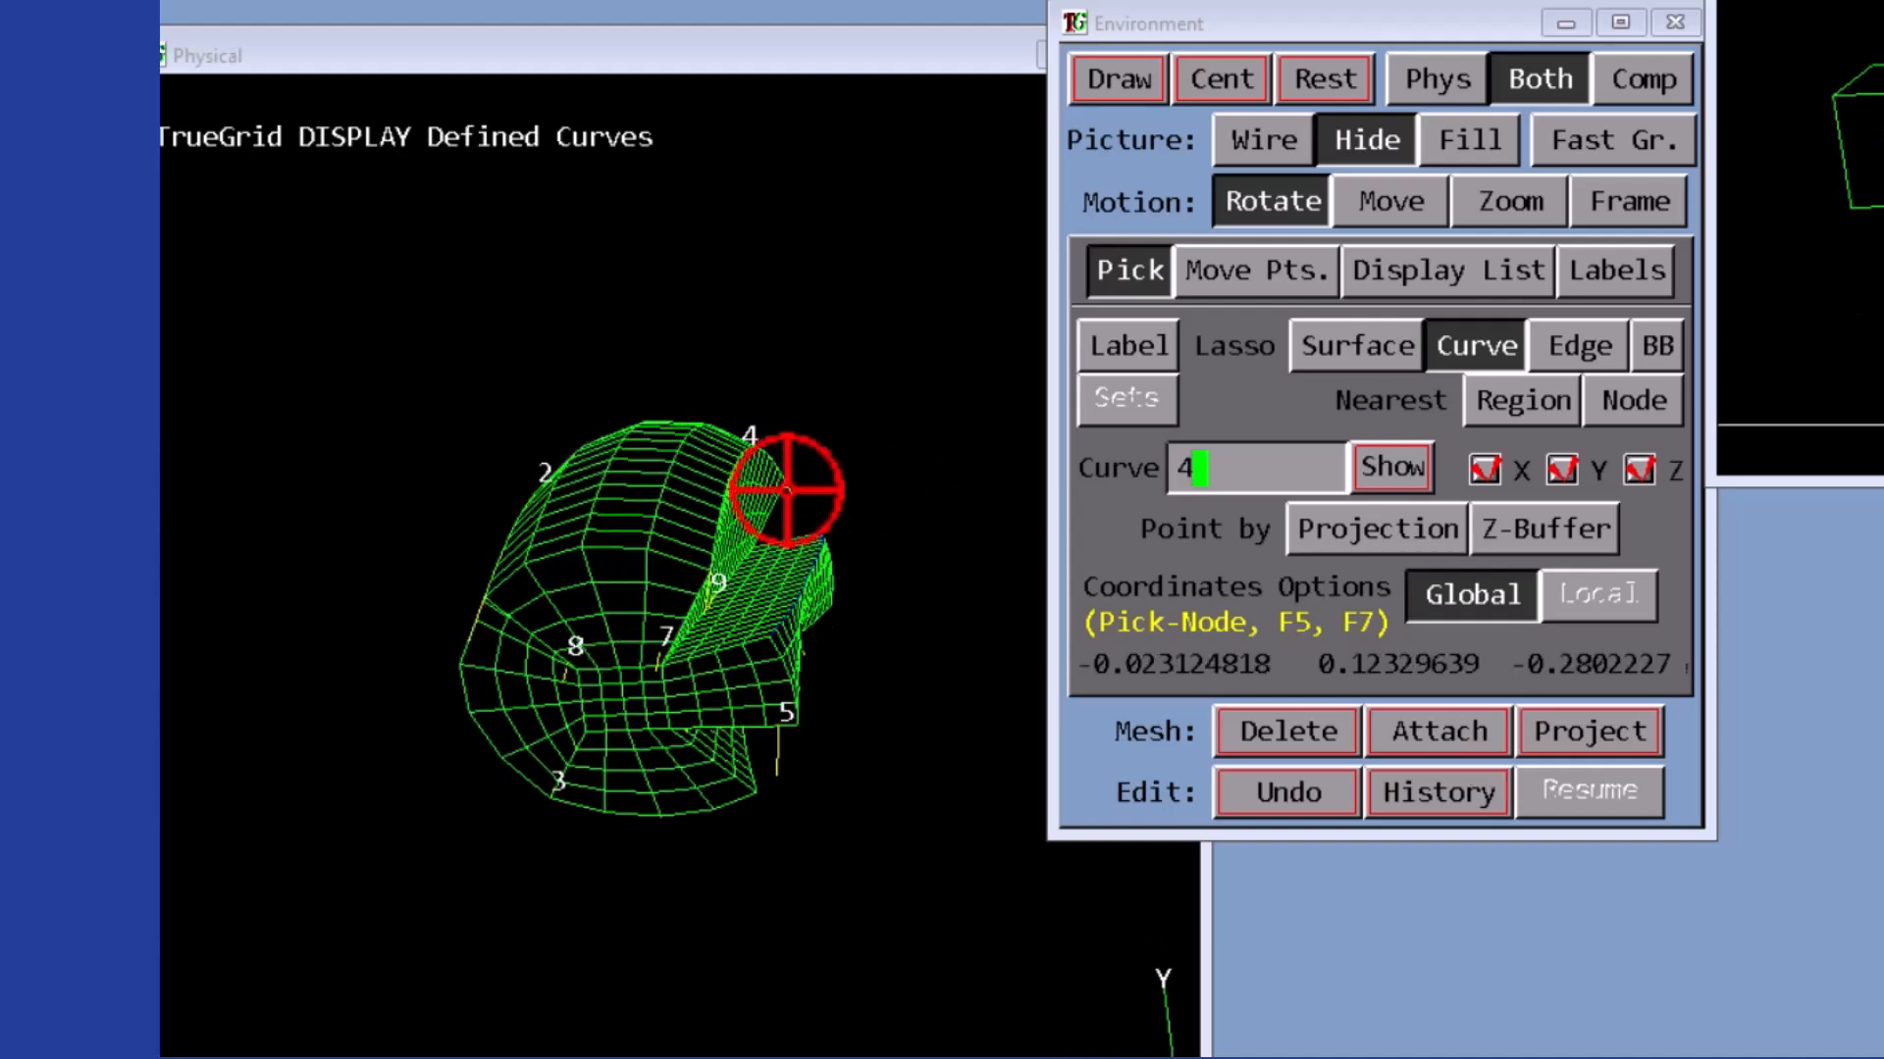
mouse_move(922, 712)
middle_down()
mouse_move(887, 579)
mouse_move(925, 732)
middle_up()
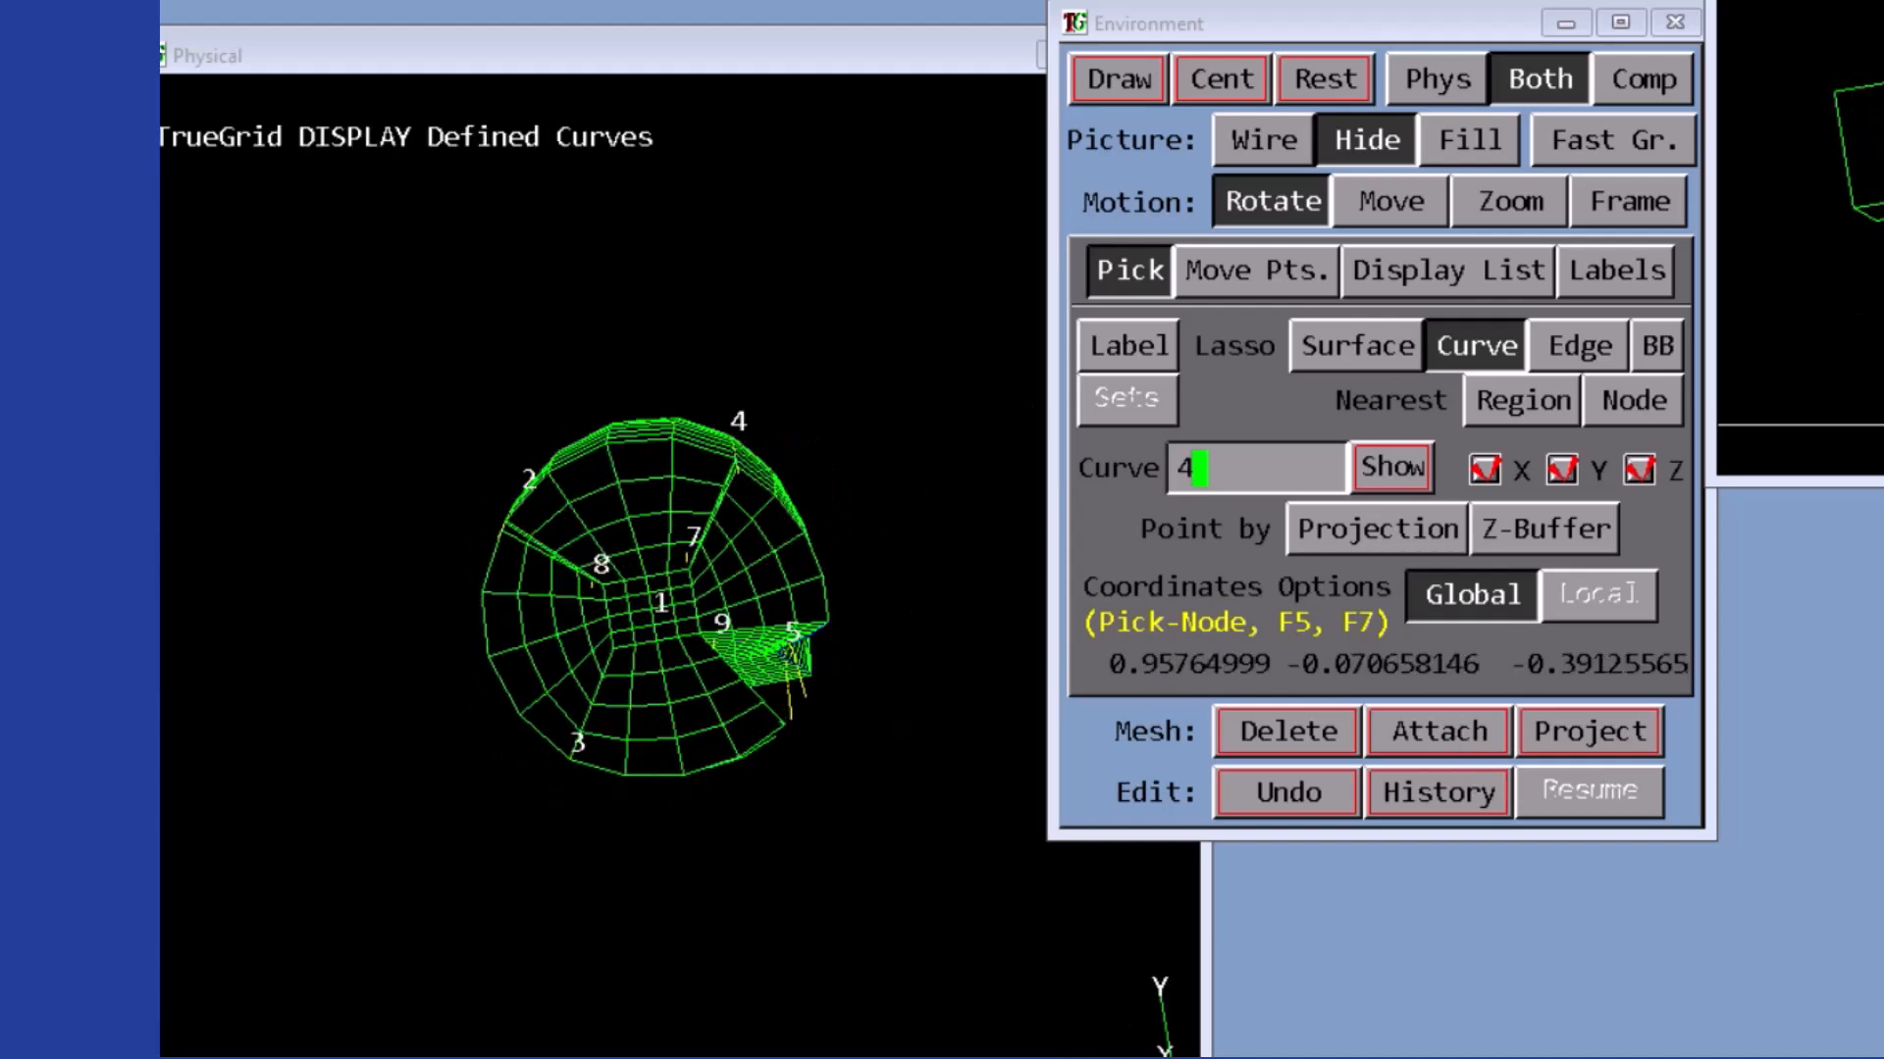
click(1478, 753)
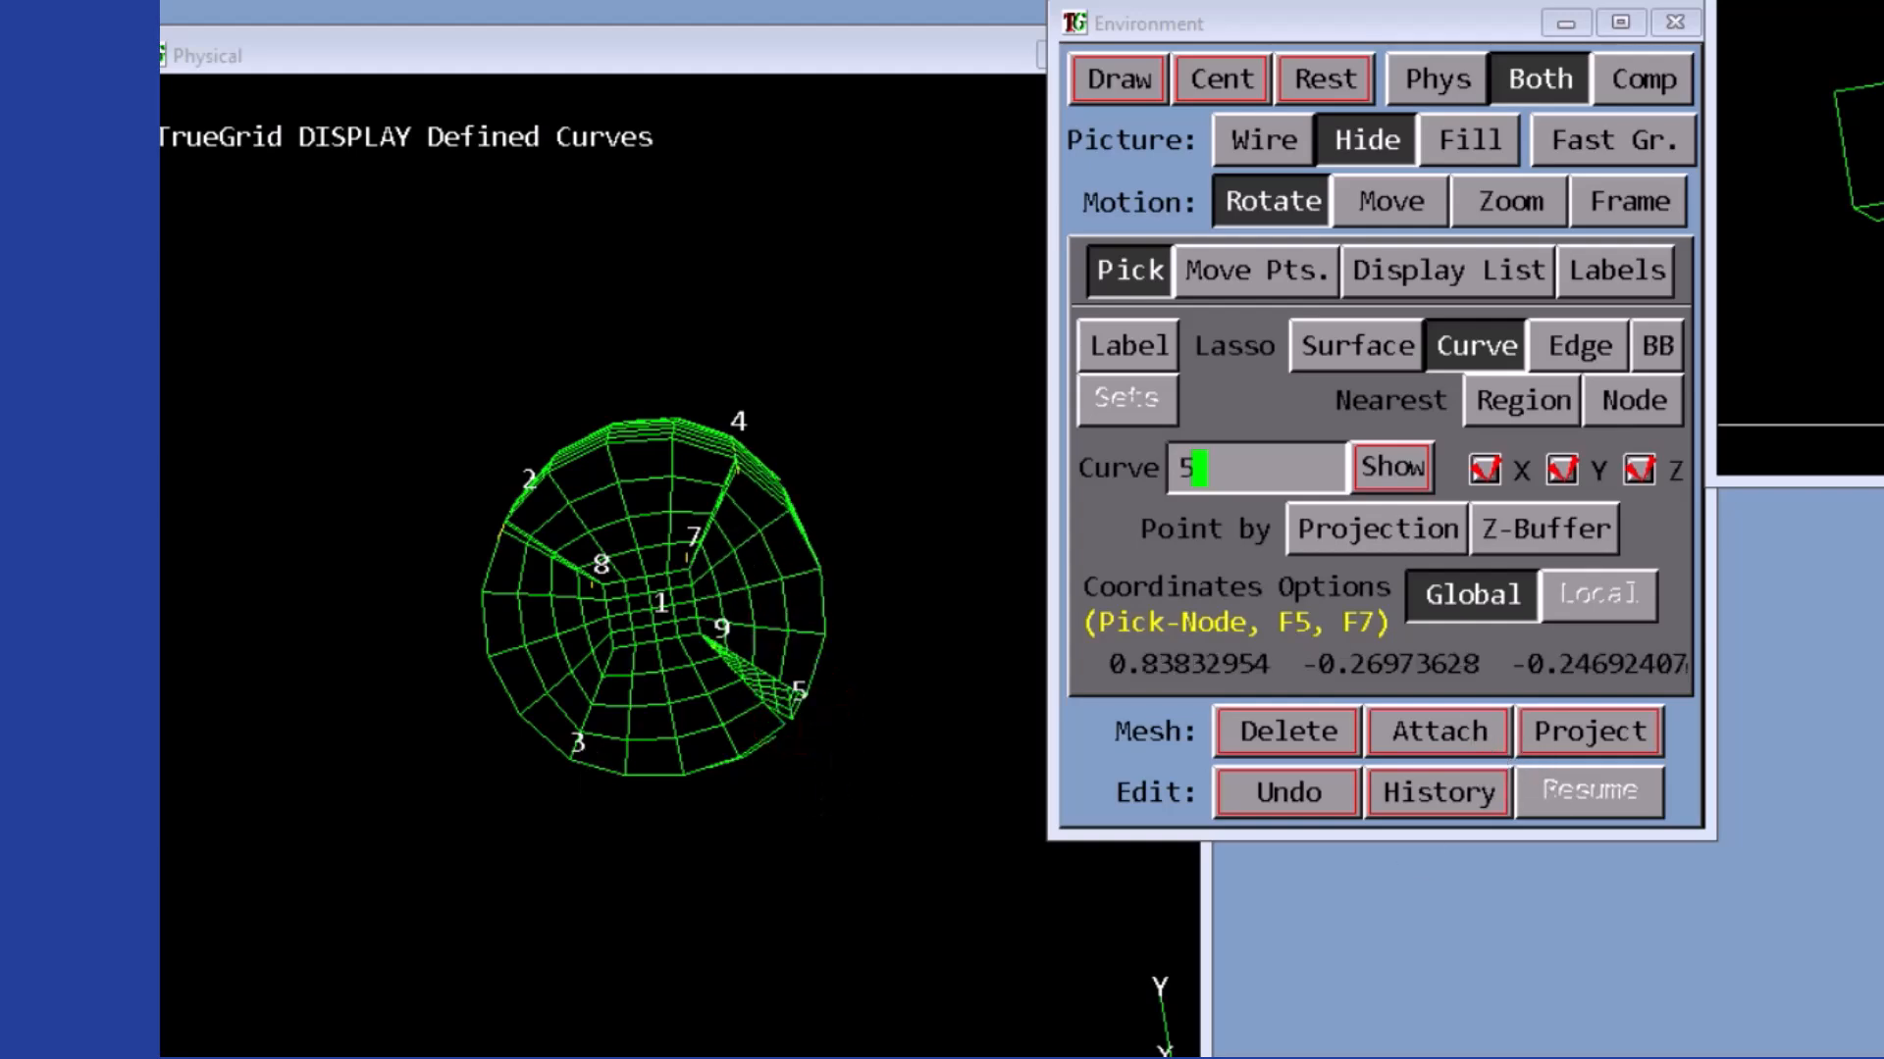
middle_drag(824, 754, 731, 752)
click(1455, 731)
- Attach the block edge at J 2, K 3 to curve 6
middle_drag(431, 834, 511, 883)
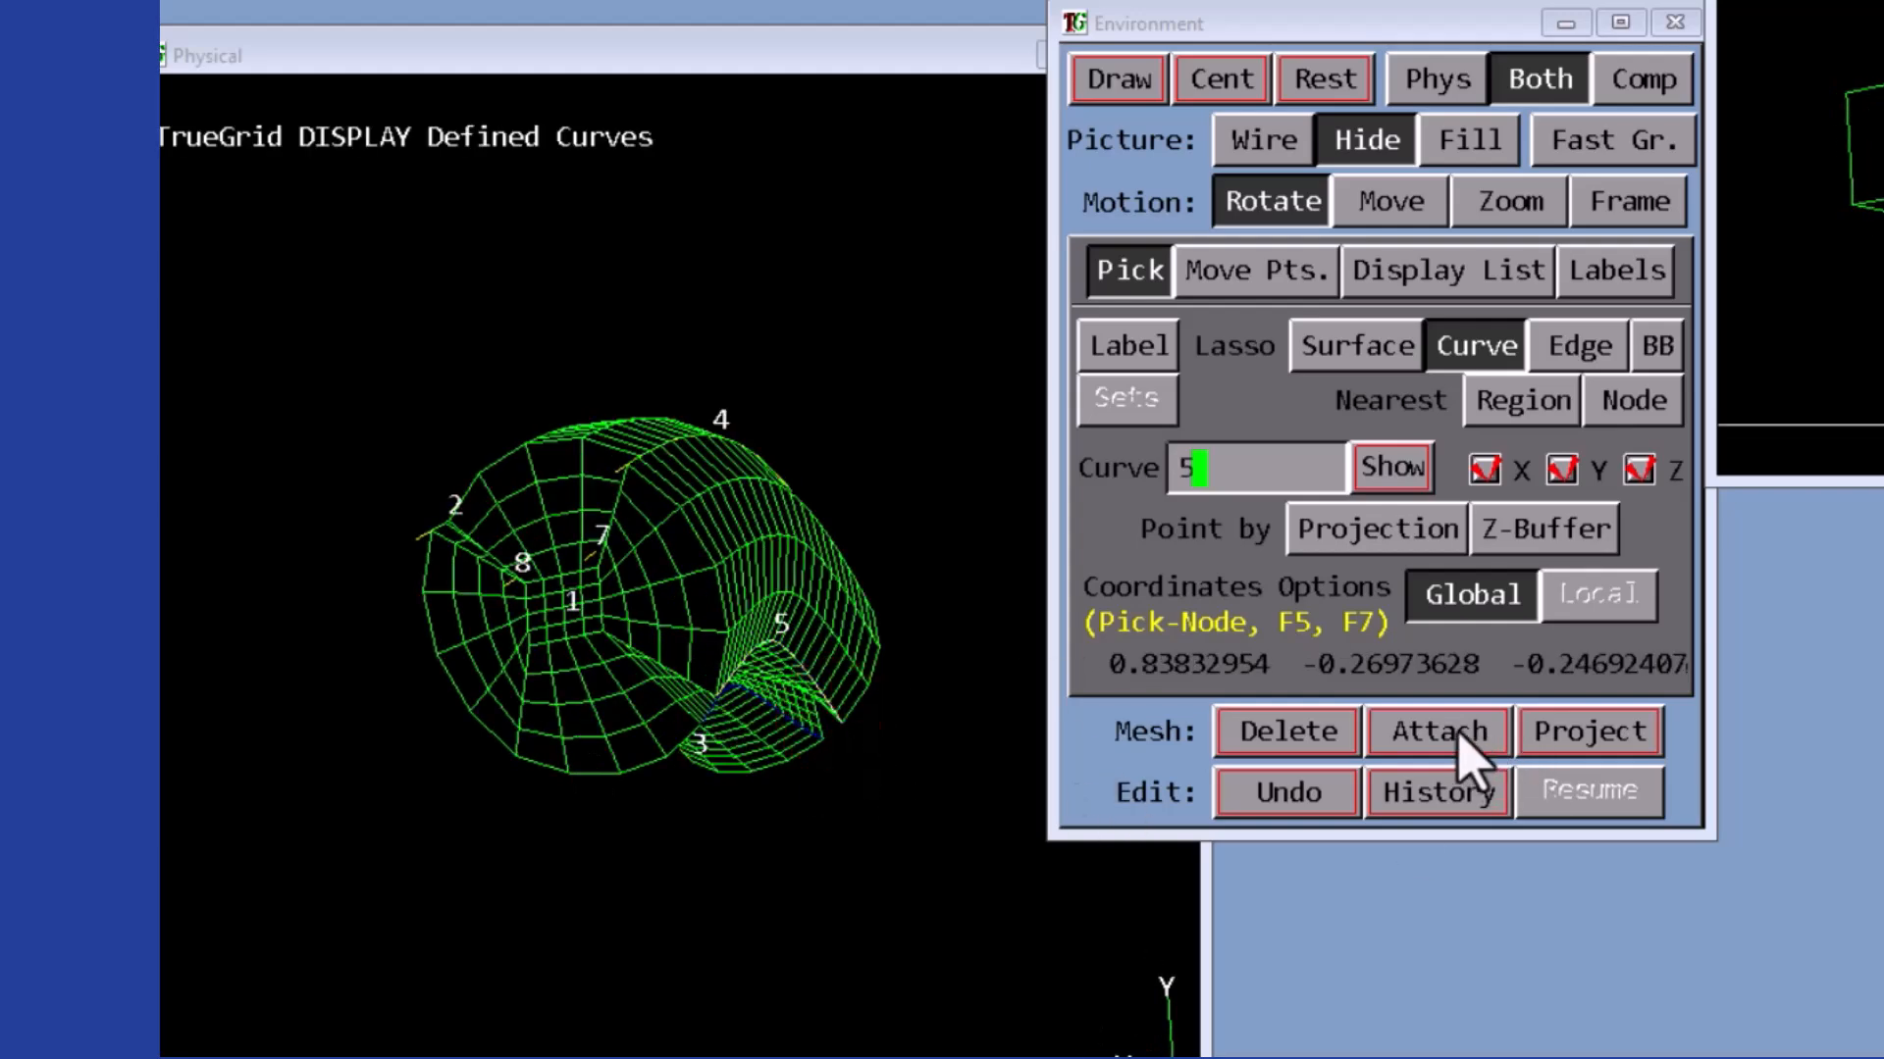
middle_drag(689, 934, 1206, 954)
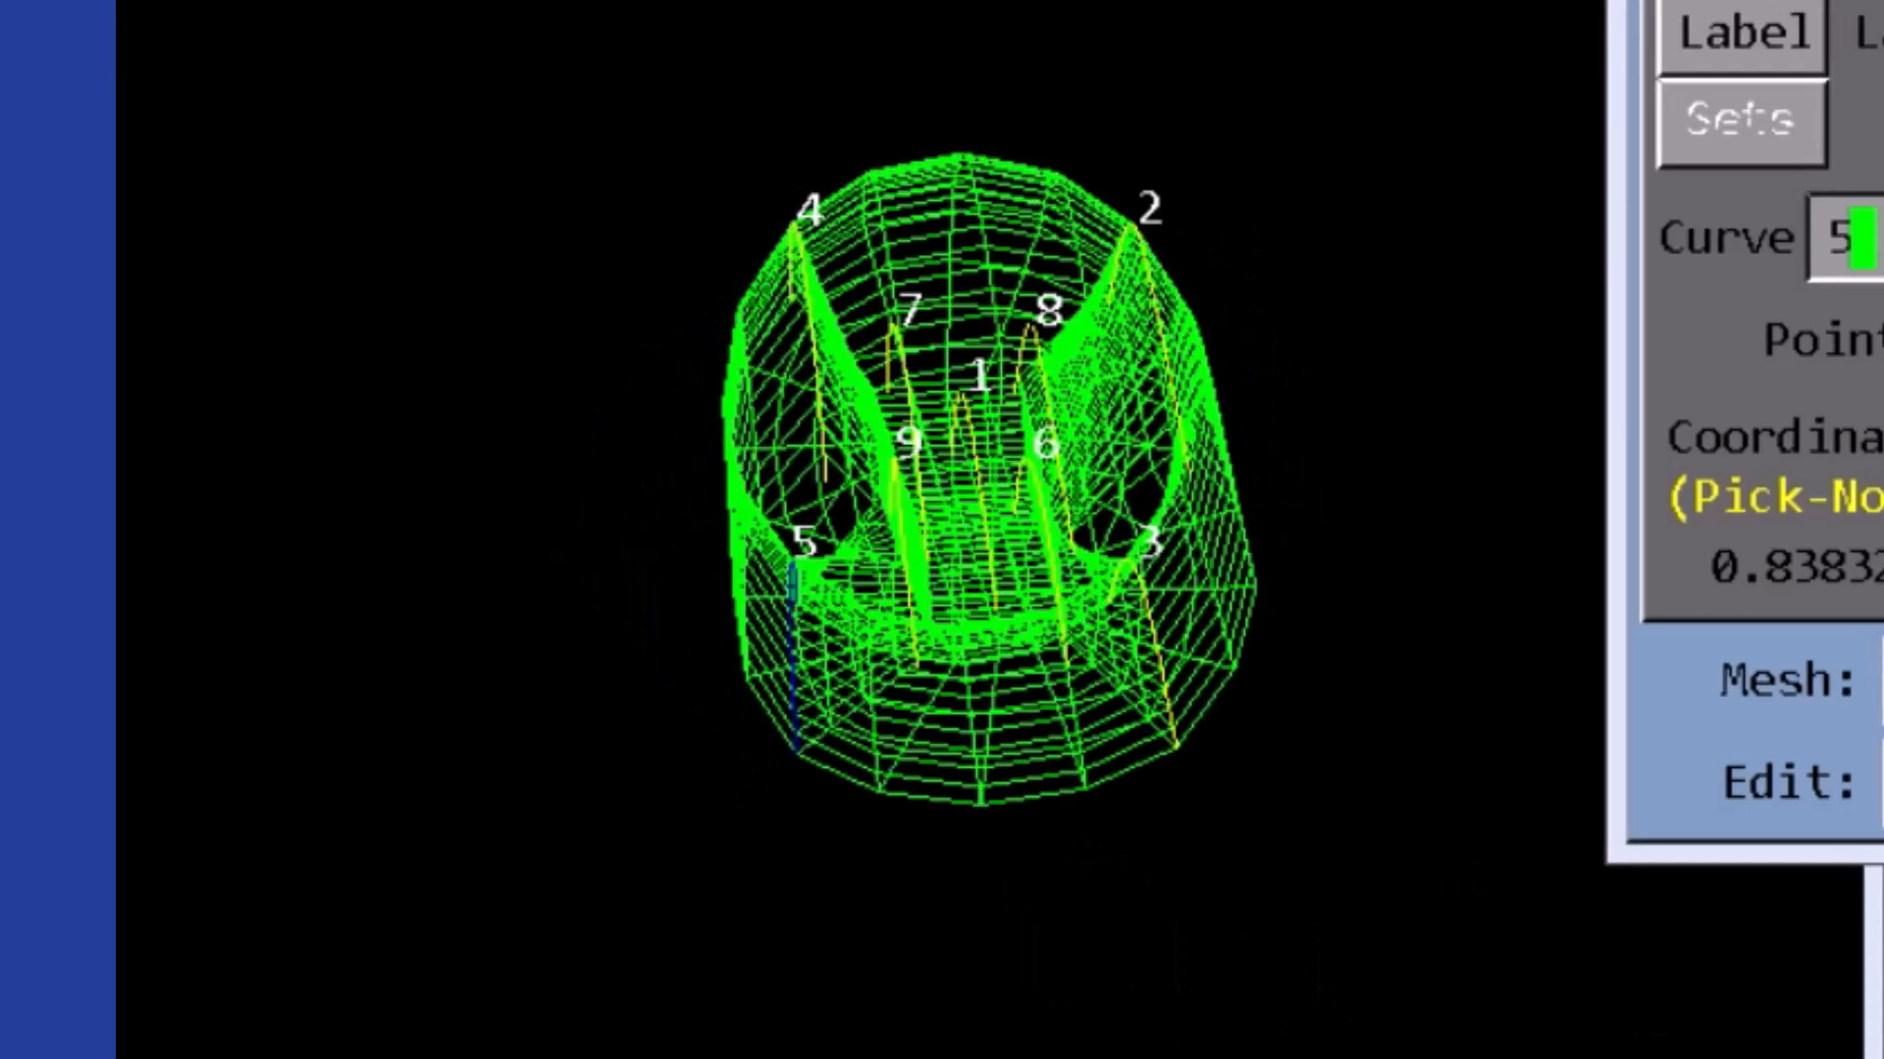
middle_drag(981, 588, 1131, 184)
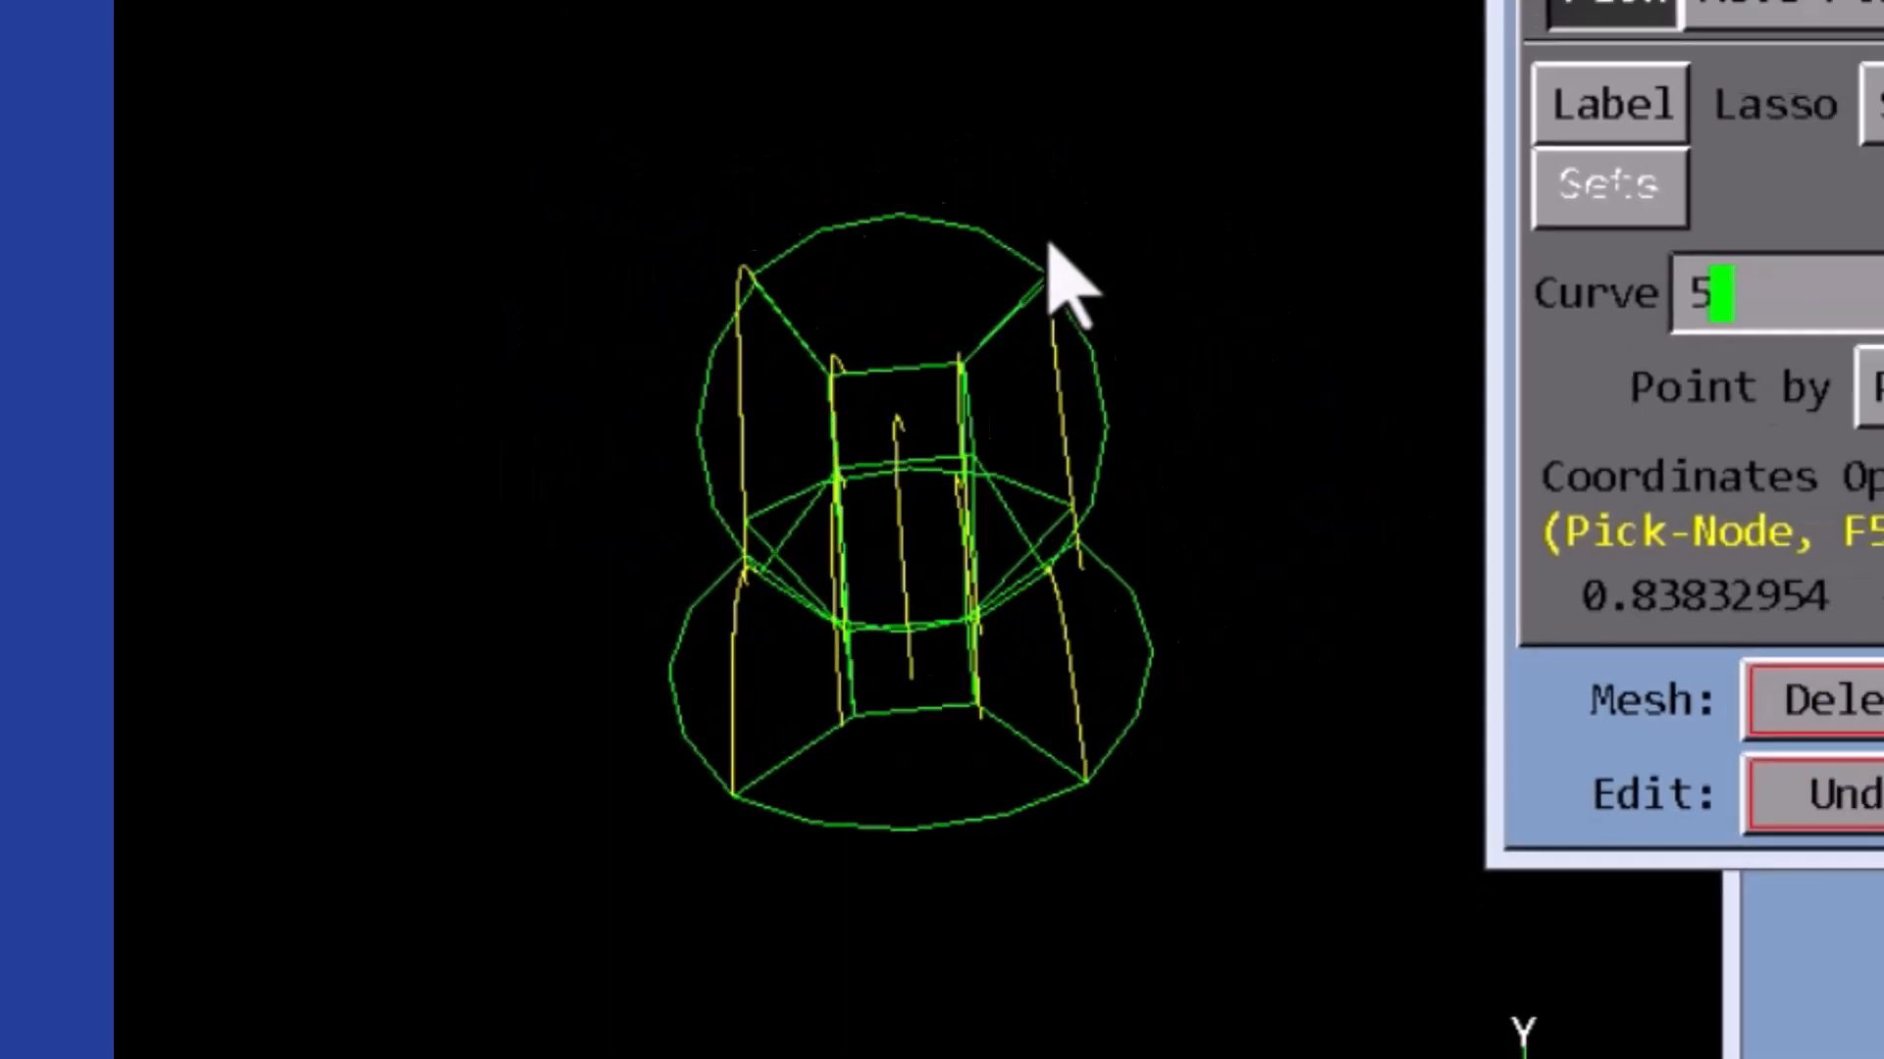
middle_drag(1050, 245, 993, 277)
click(1182, 432)
middle_drag(624, 198, 1395, 745)
click(1193, 342)
click(1095, 436)
middle_drag(1570, 216, 1536, 324)
click(1118, 343)
middle_drag(608, 550, 765, 589)
click(914, 436)
drag(1511, 351, 1487, 373)
middle_drag(339, 826, 461, 690)
click(1017, 820)
middle_drag(669, 763, 415, 769)
drag(1509, 424, 1467, 432)
middle_drag(510, 814, 388, 873)
click(379, 881)
click(1056, 820)
- Attach the block edge at J 2, K 2 to curve 9
middle_drag(628, 760, 536, 770)
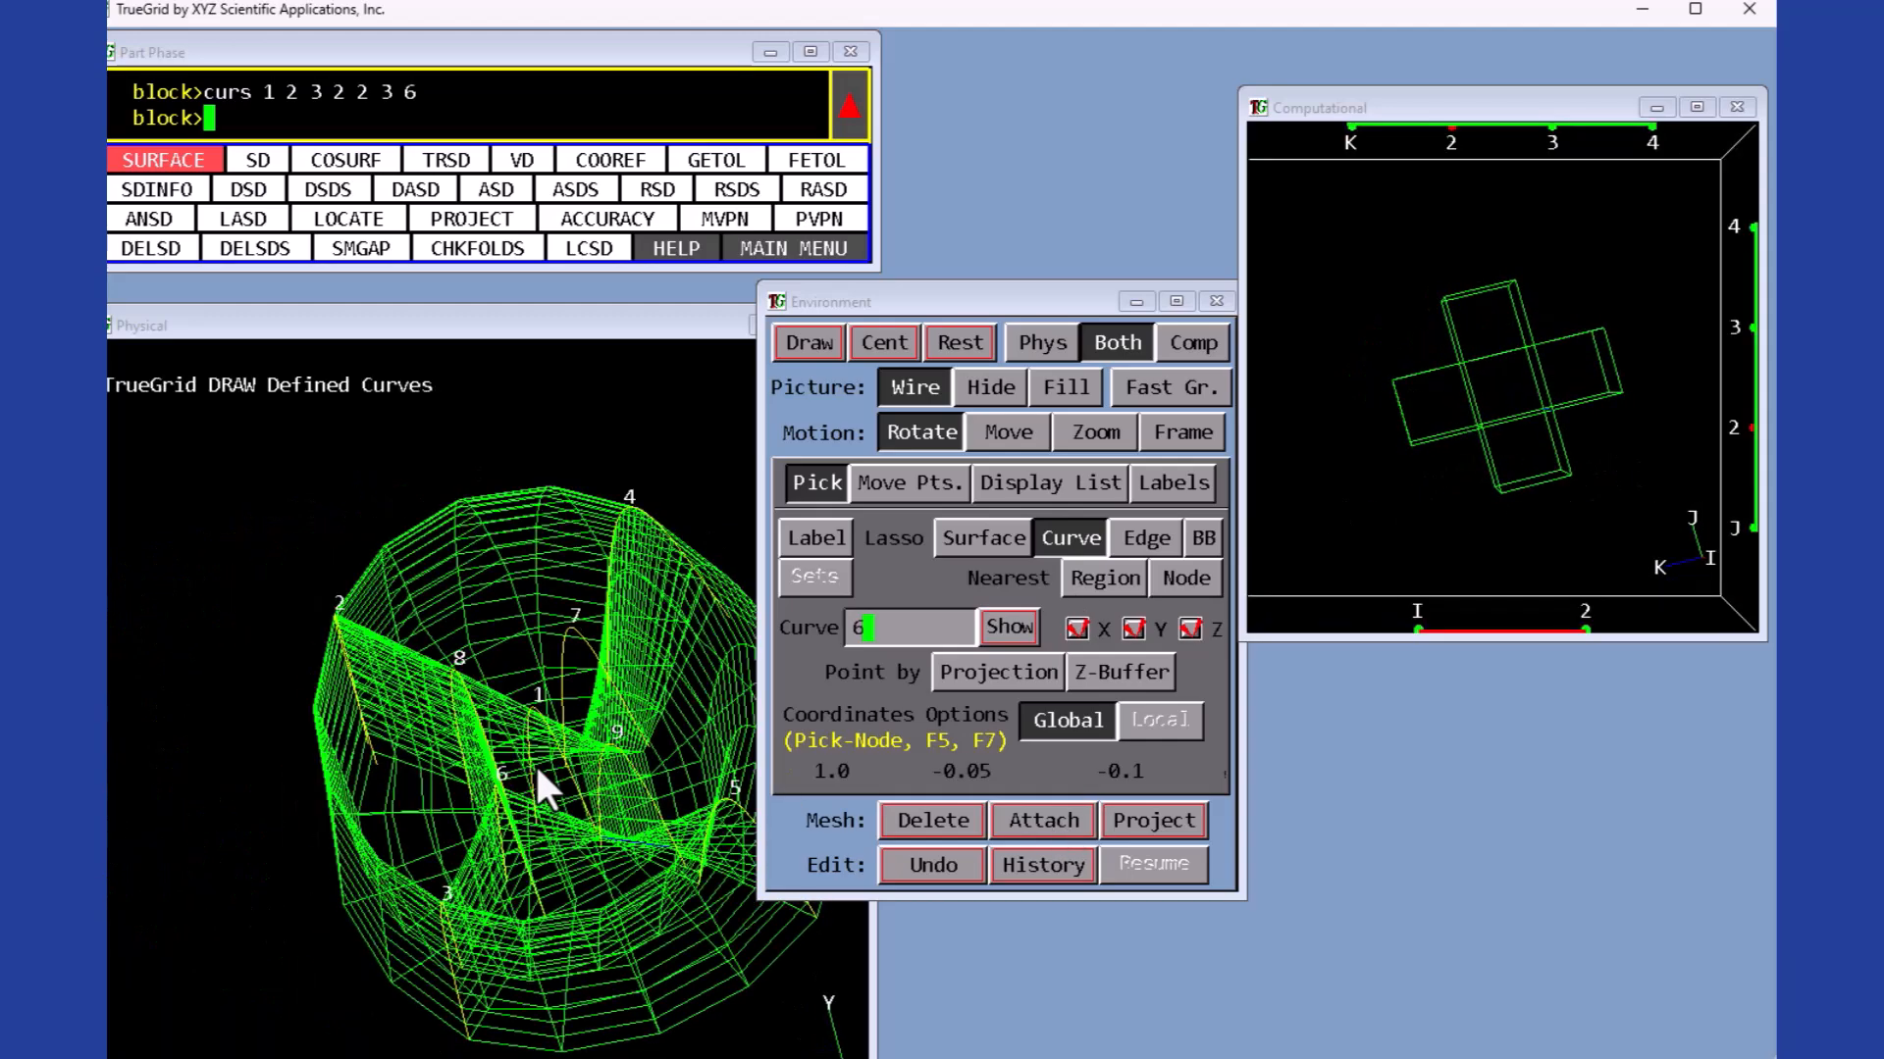
click(1054, 812)
middle_drag(1393, 442, 1461, 474)
drag(1491, 412, 1458, 420)
middle_drag(471, 726, 608, 731)
drag(1515, 394, 1456, 362)
middle_drag(1432, 412, 1461, 269)
drag(1484, 324, 1456, 365)
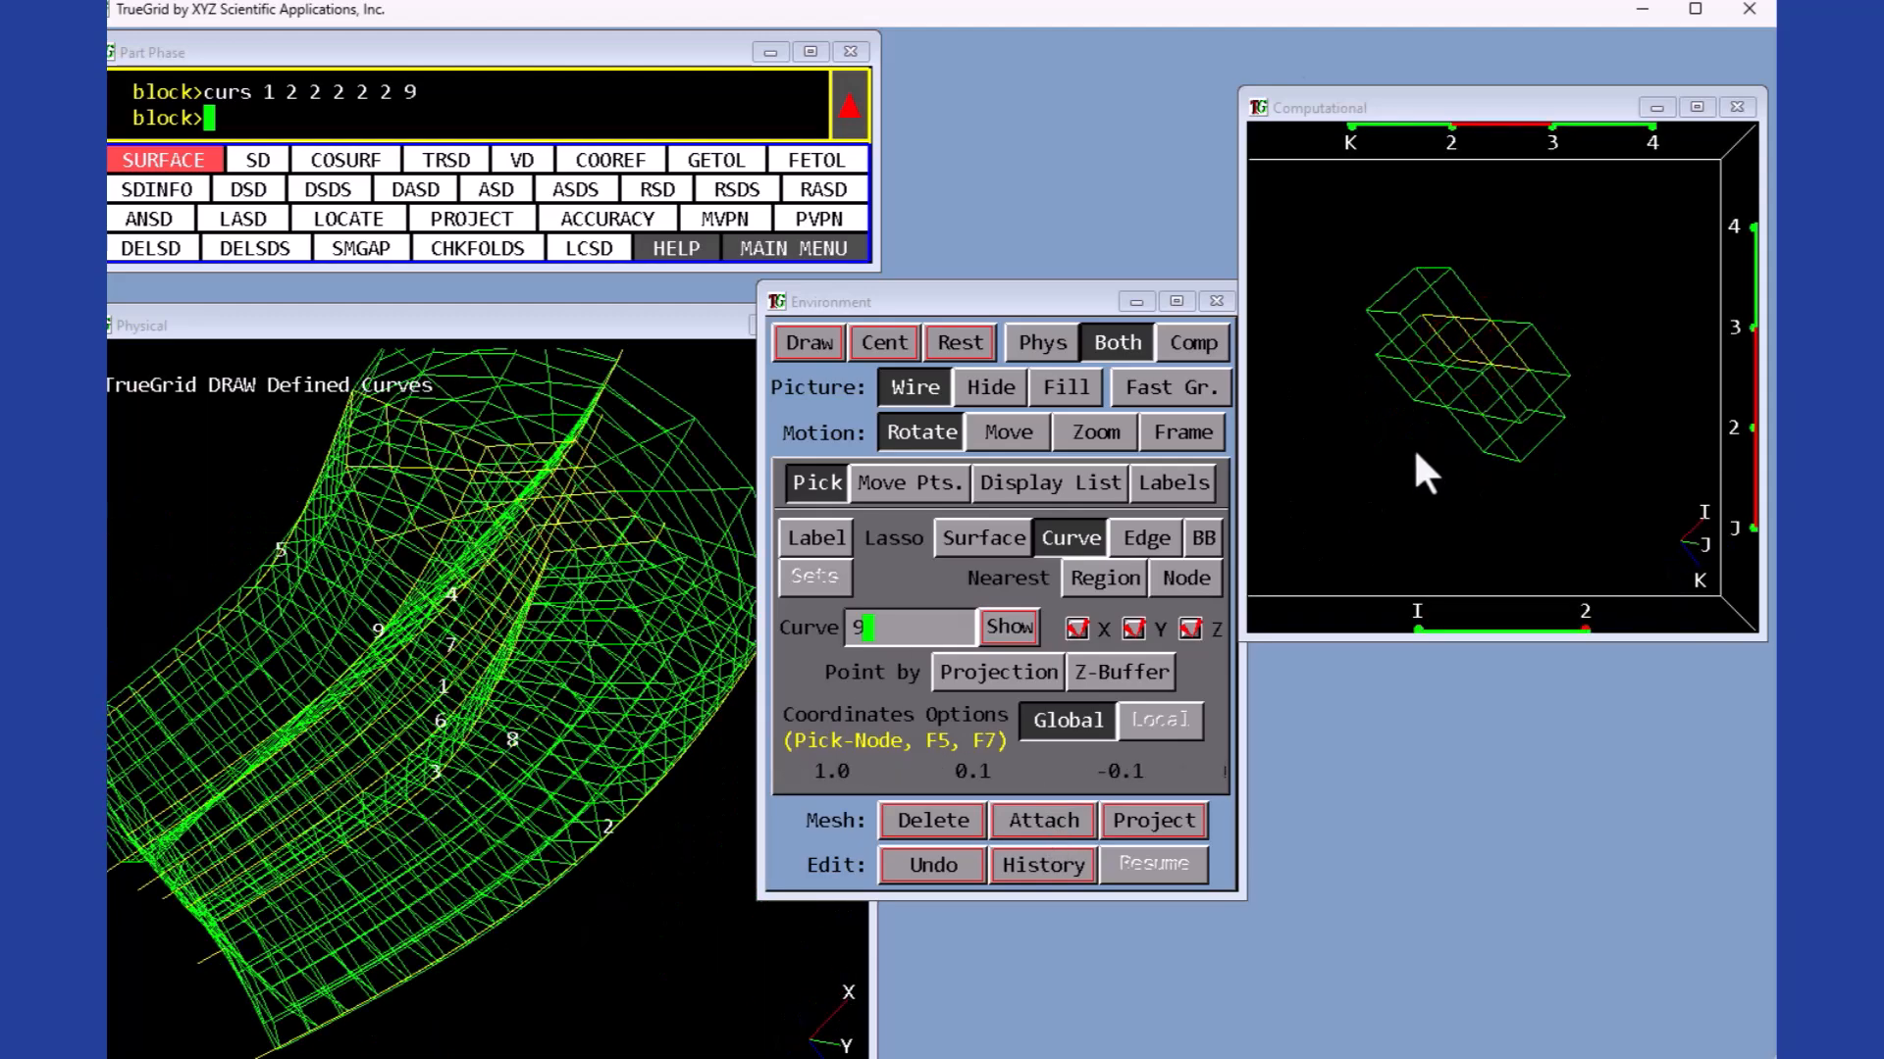
- Attach the block edge at J 3, K 2 to curve 7
click(995, 388)
click(918, 388)
middle_drag(412, 686, 471, 504)
key(BackSpace)
text(7)
click(1020, 812)
- Move the block vertex at I 1, J 4, K 2 to about -0.053, 0.217, -0.162
middle_drag(431, 432, 481, 549)
middle_drag(535, 451, 569, 424)
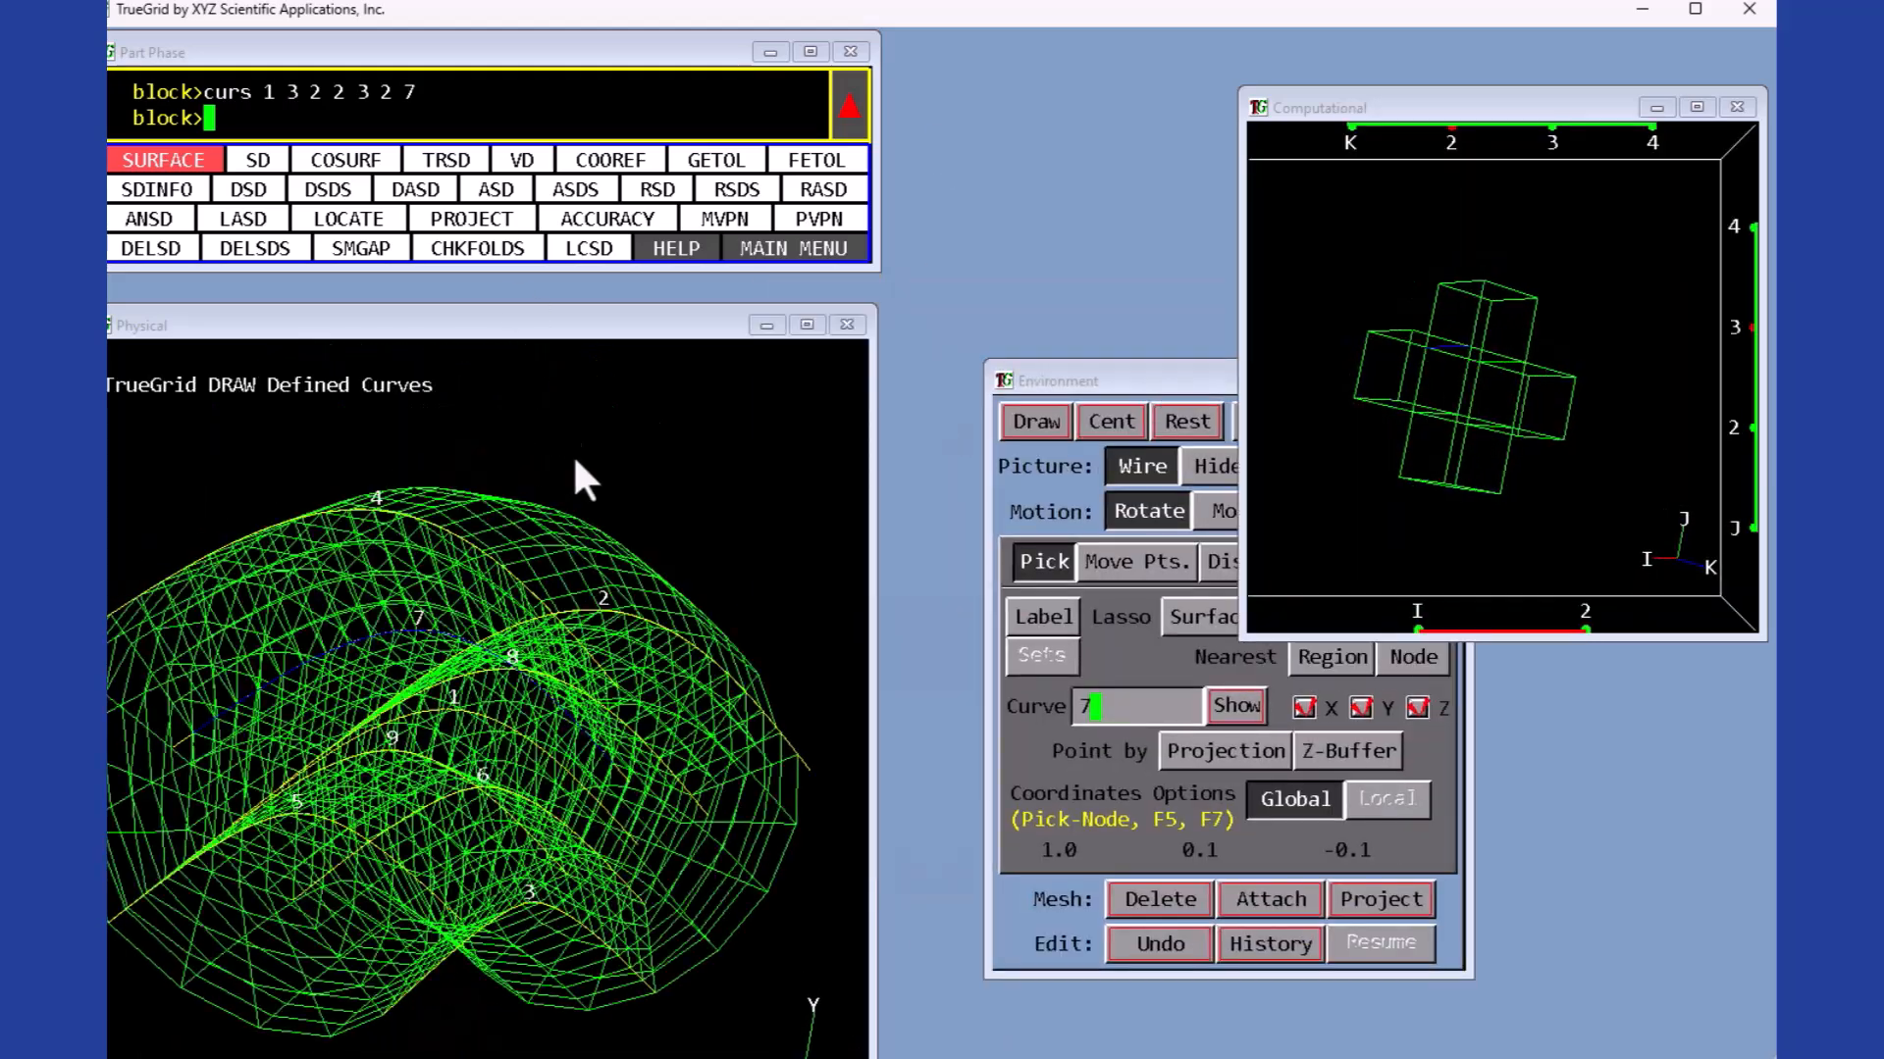
drag(1126, 388, 998, 346)
click(1165, 423)
middle_drag(628, 598, 577, 656)
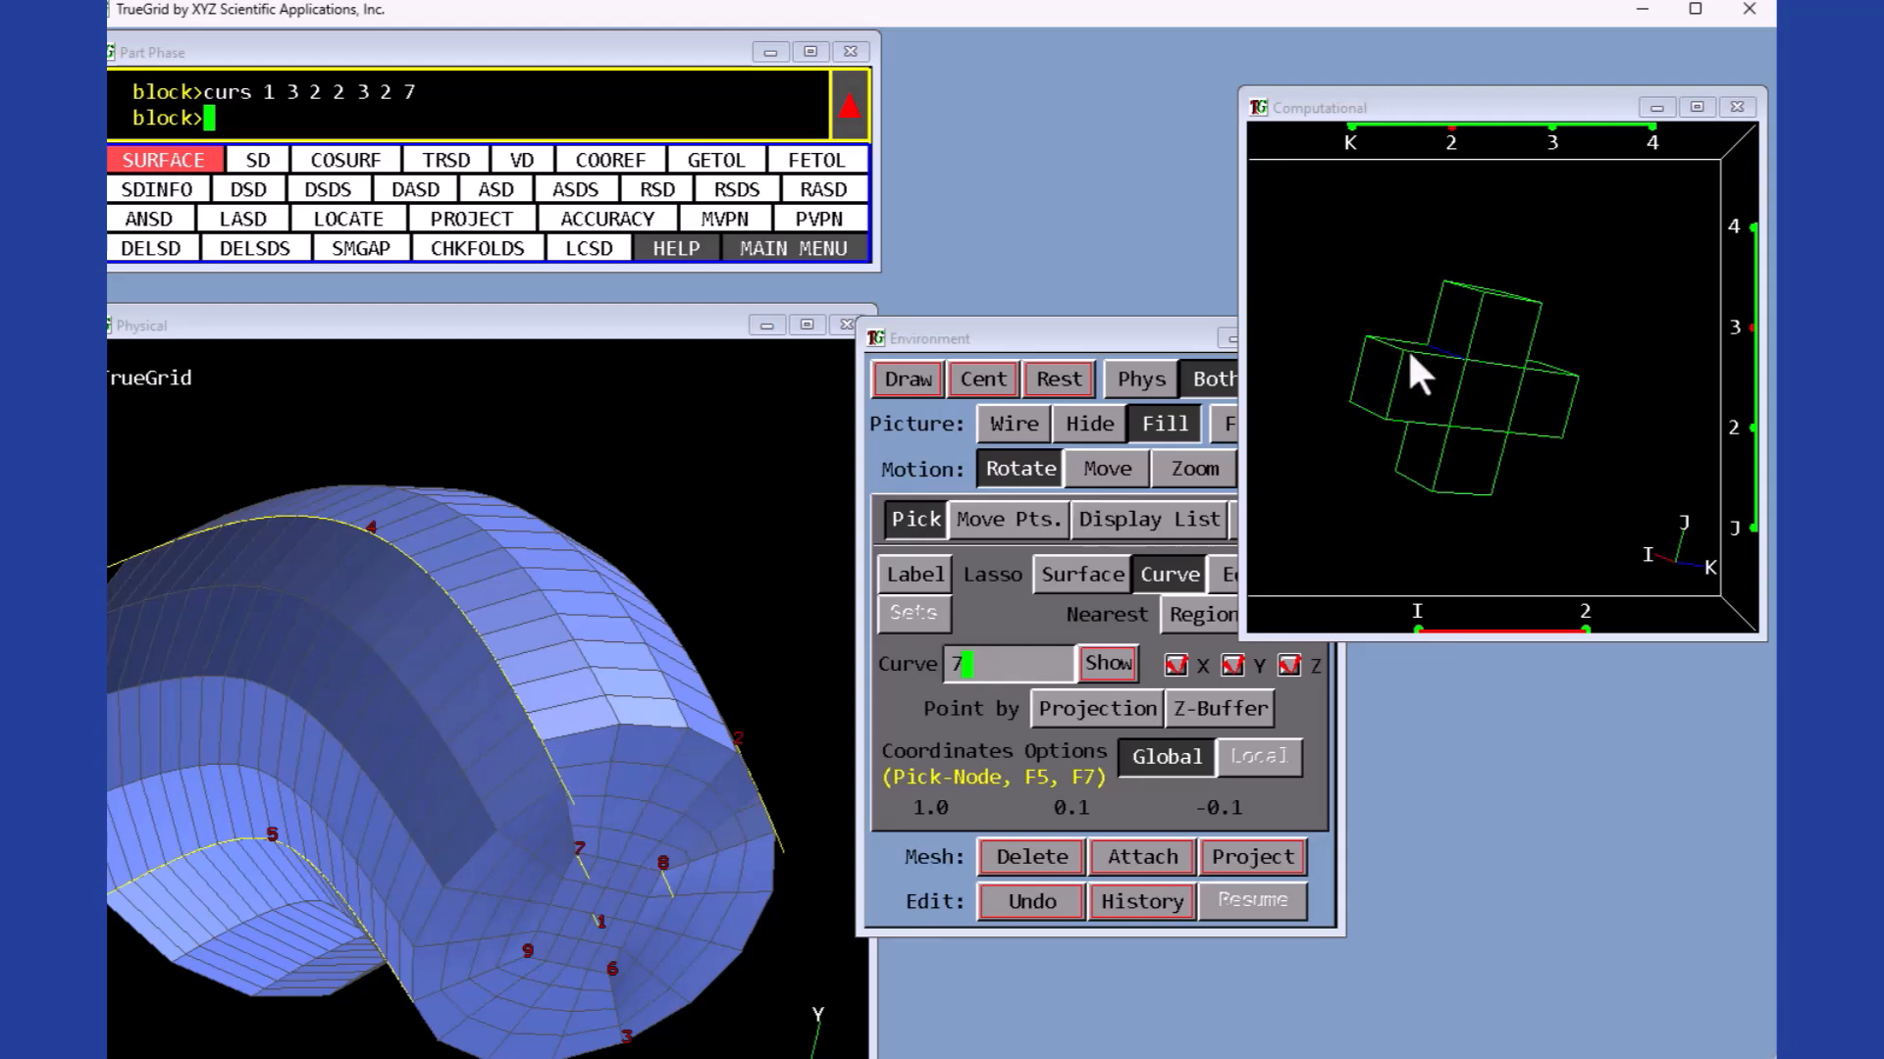
click(1482, 288)
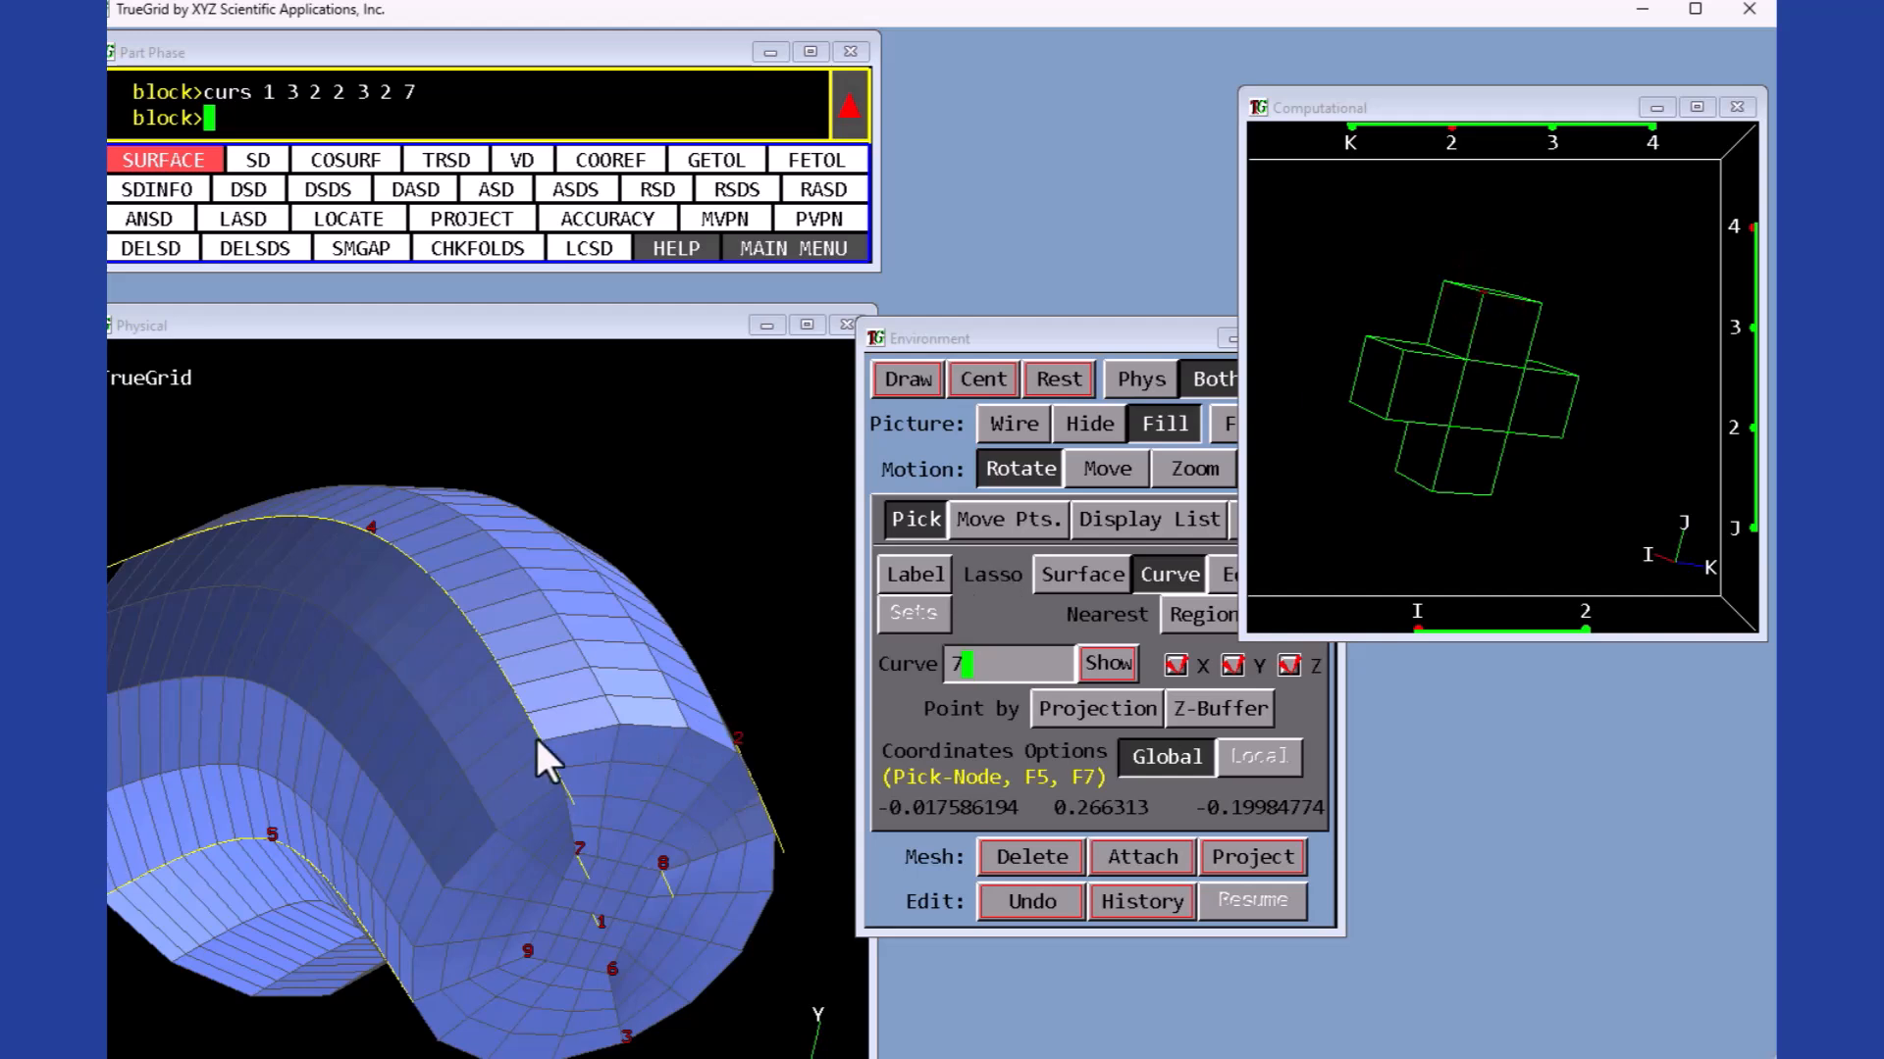
click(1000, 522)
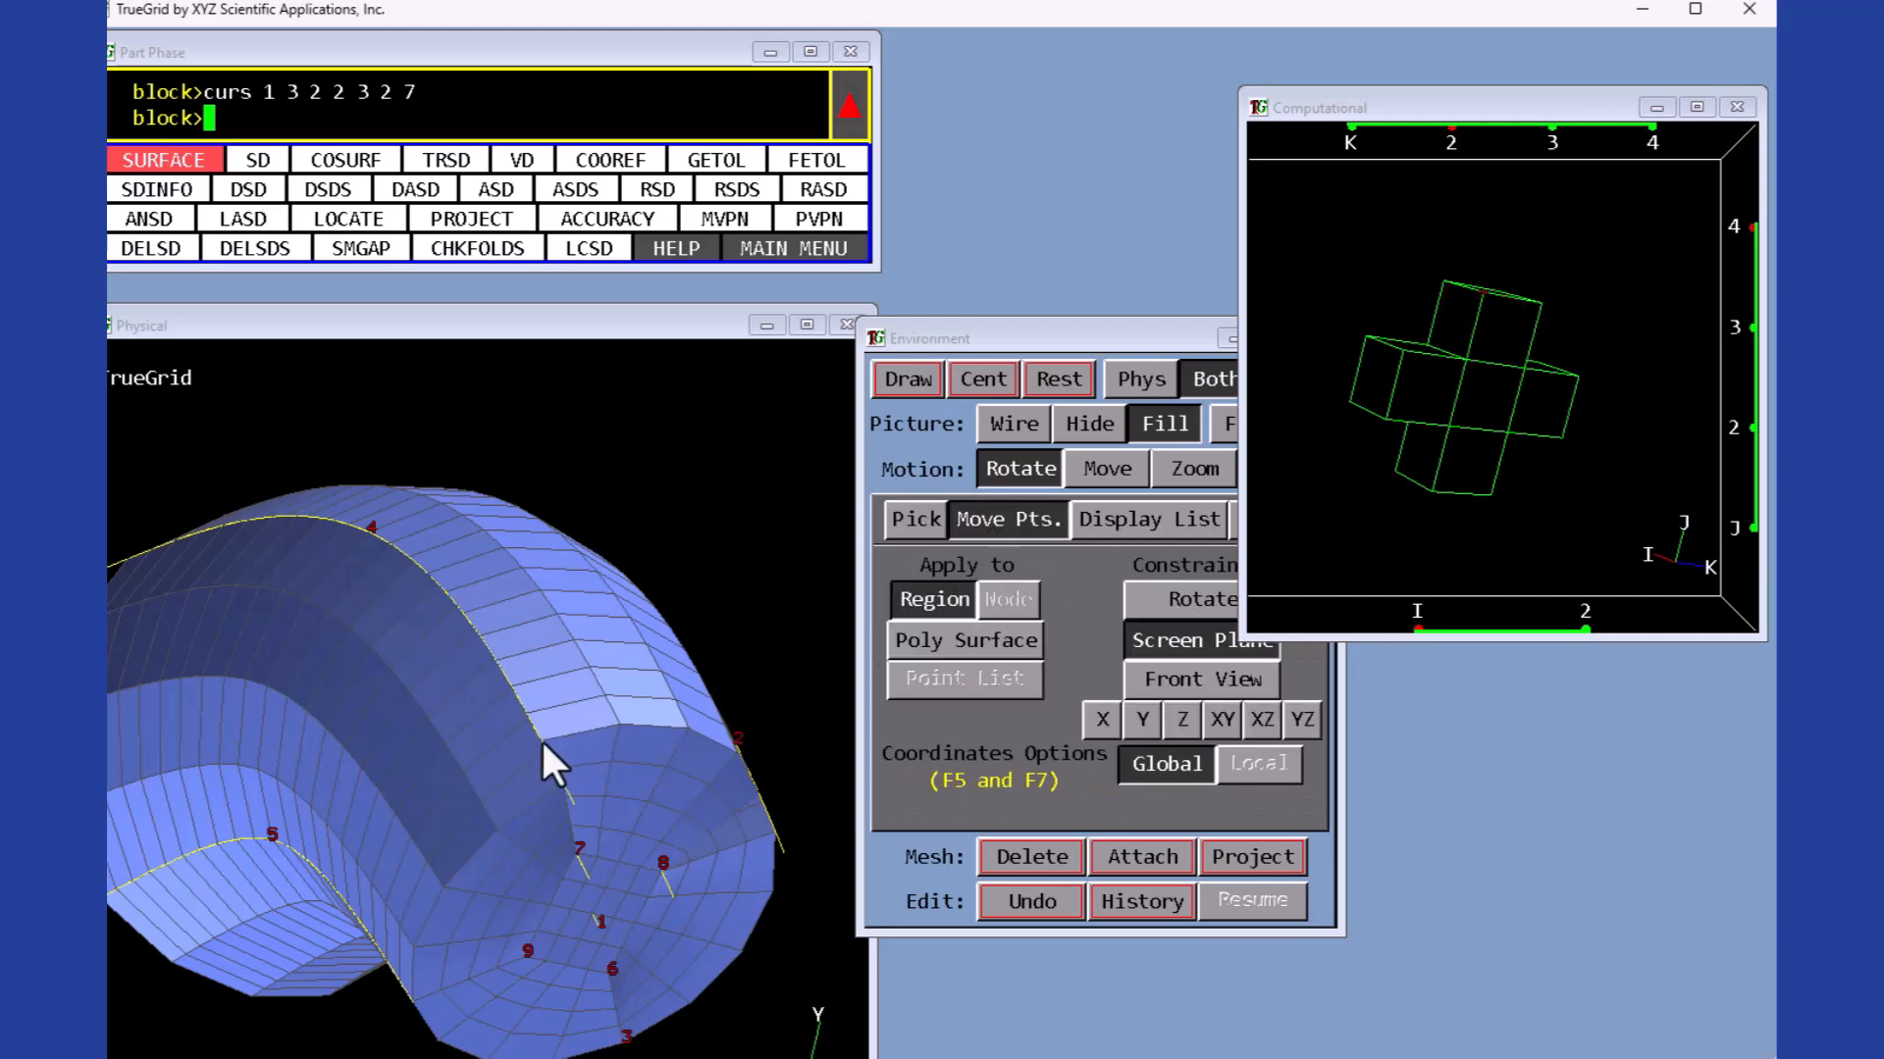
click(565, 785)
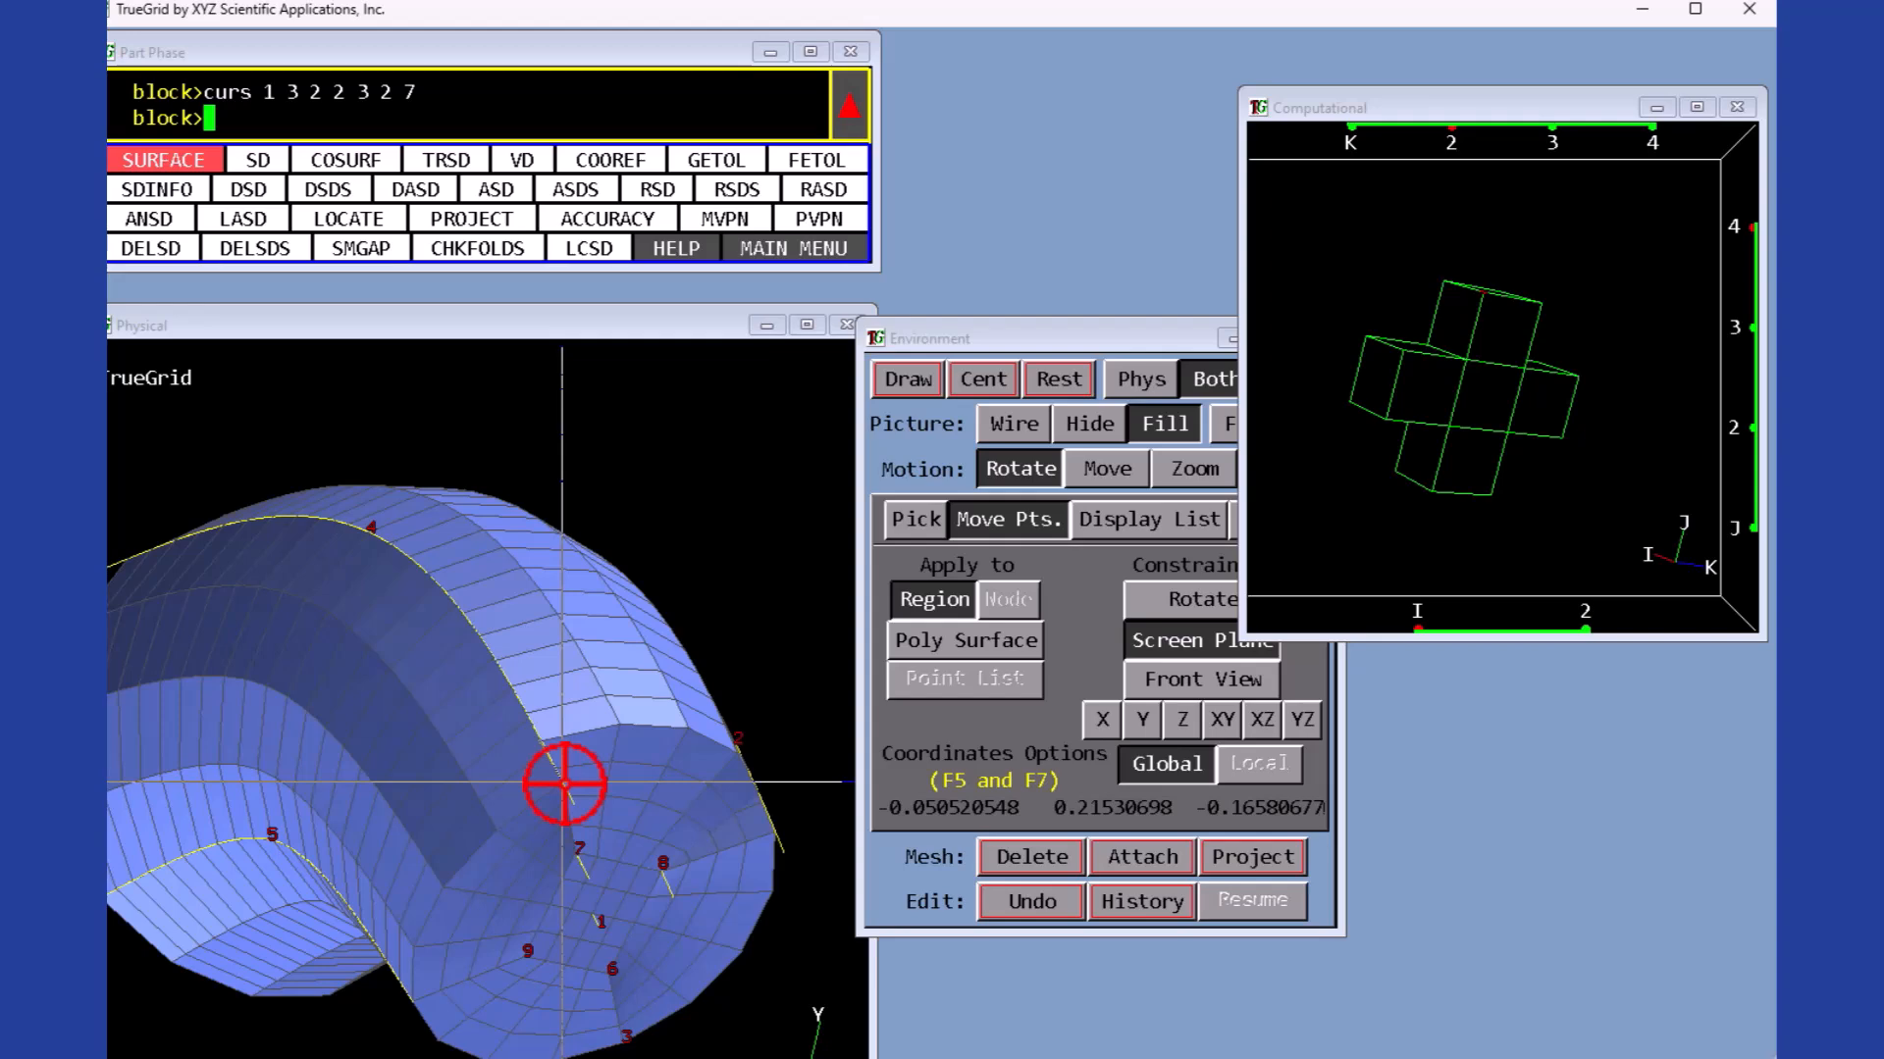
drag(565, 785, 573, 796)
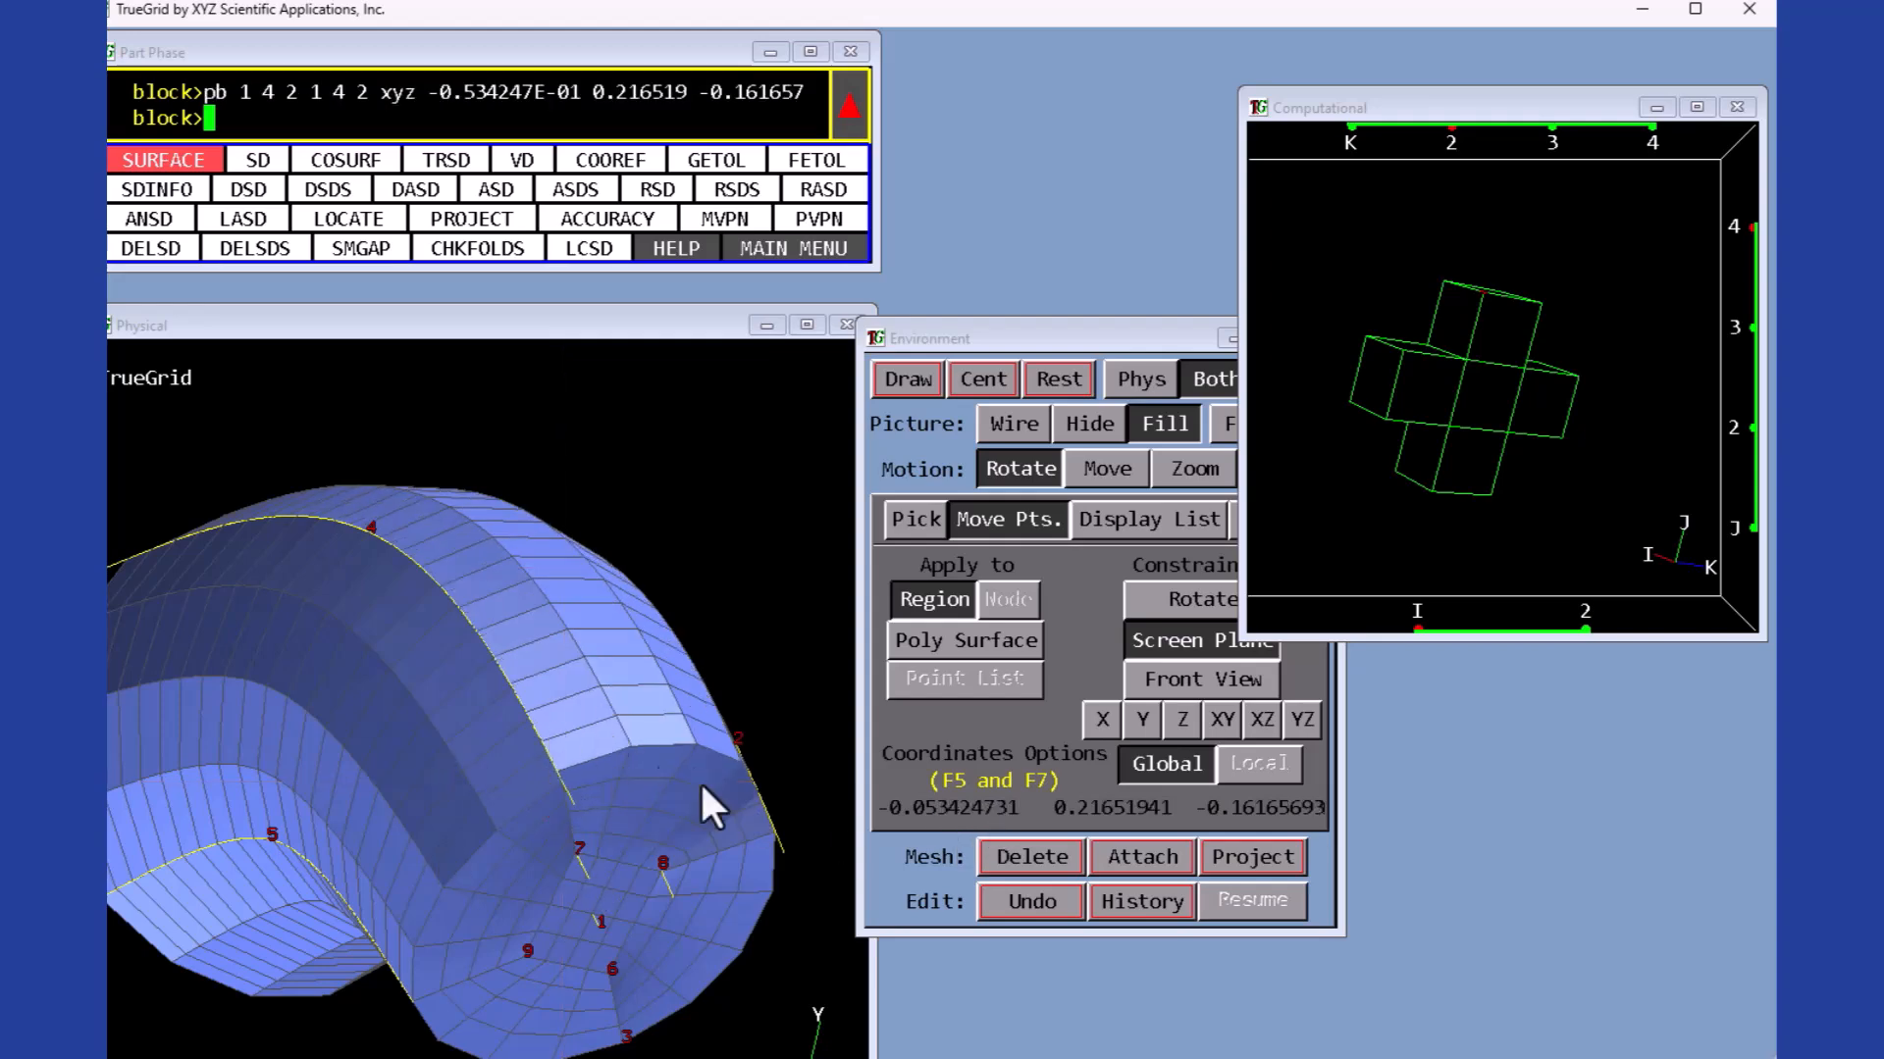
- Project the block's I 1 face onto surface 2
mouse_move(777, 722)
mouse_down()
mouse_move(739, 723)
mouse_move(598, 879)
mouse_up()
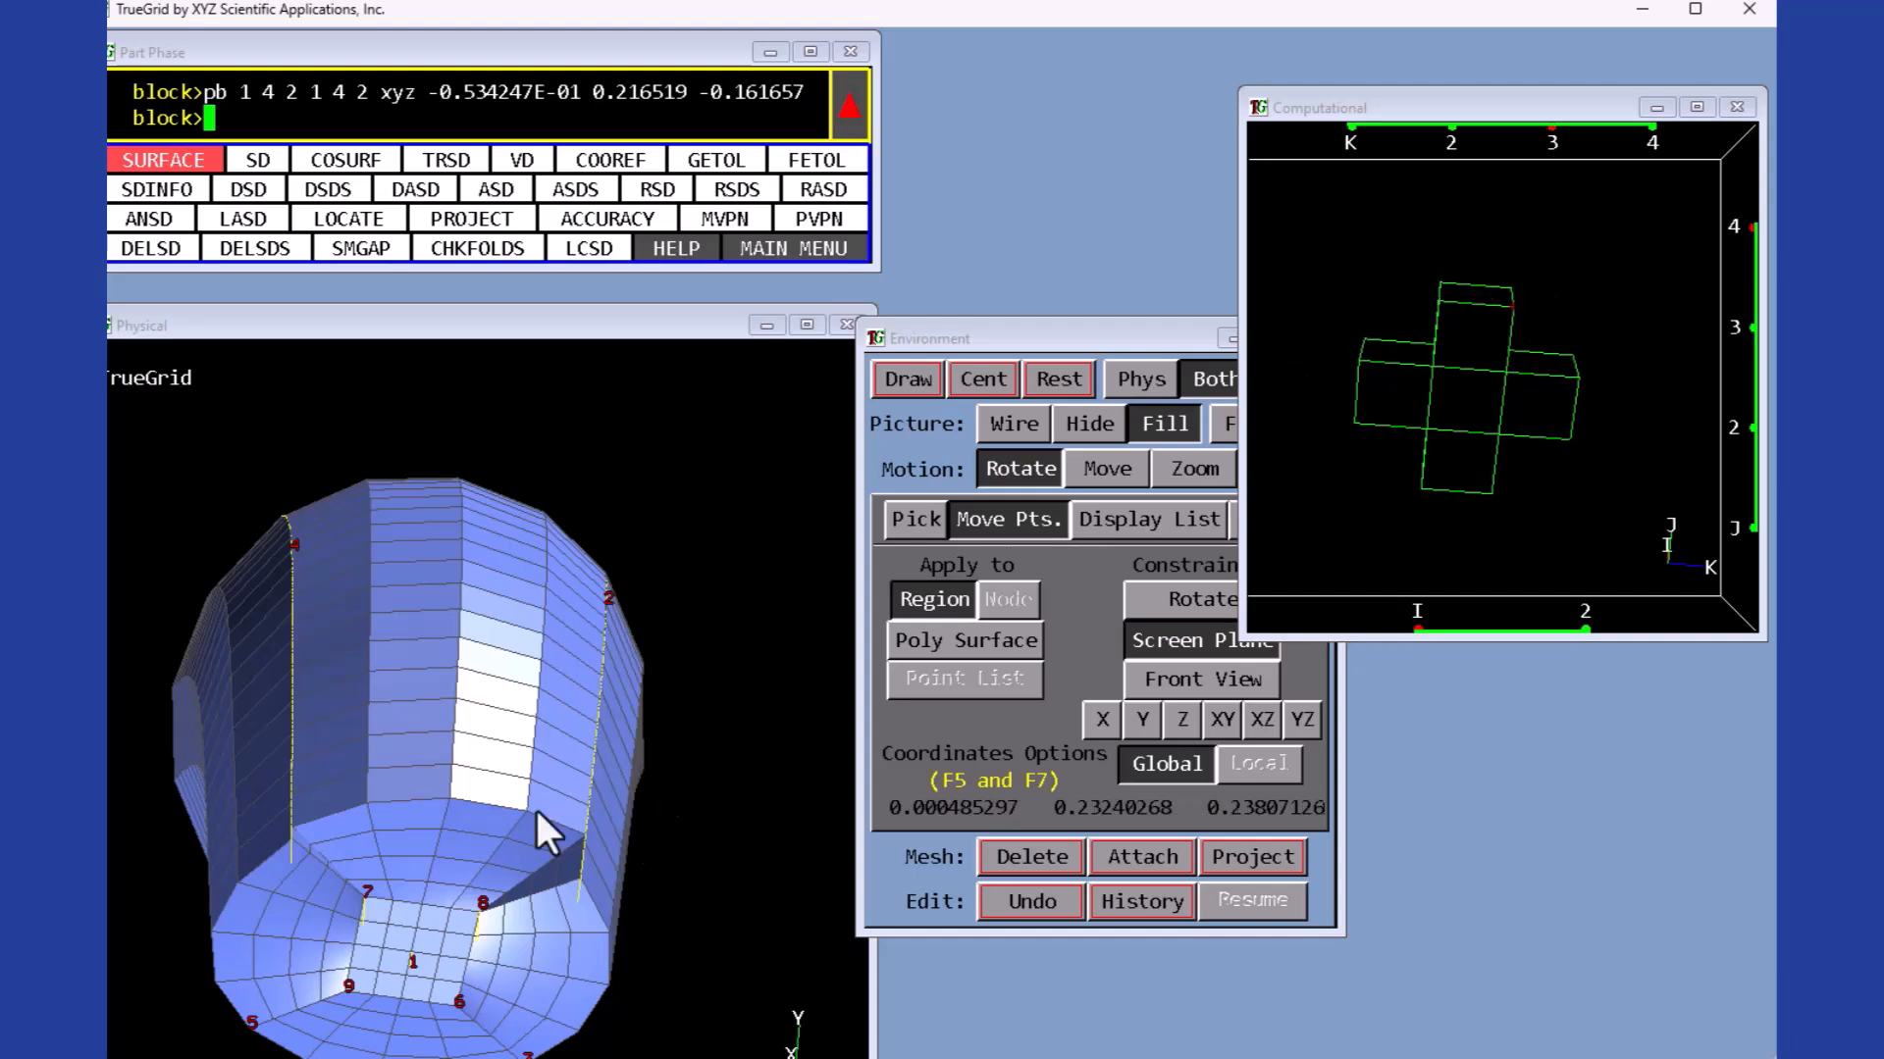
drag(585, 832, 581, 882)
drag(664, 981, 555, 828)
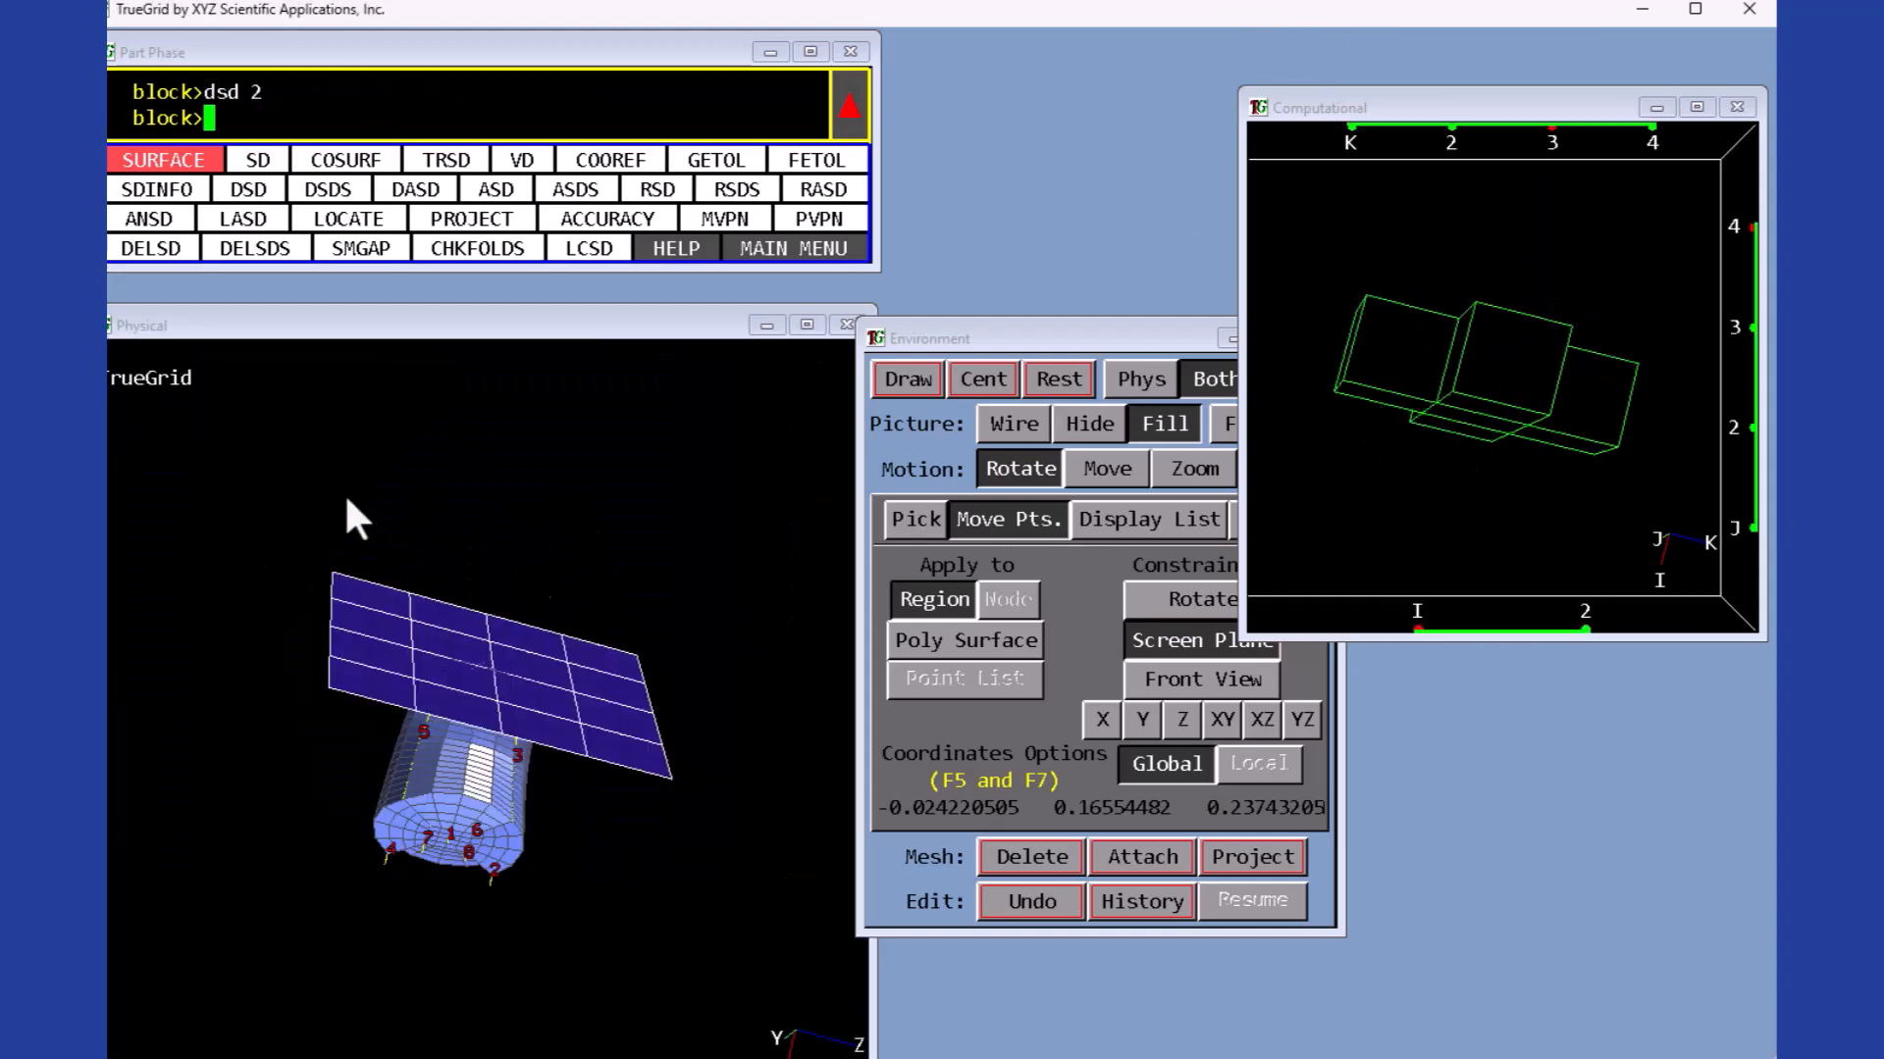
click(1272, 520)
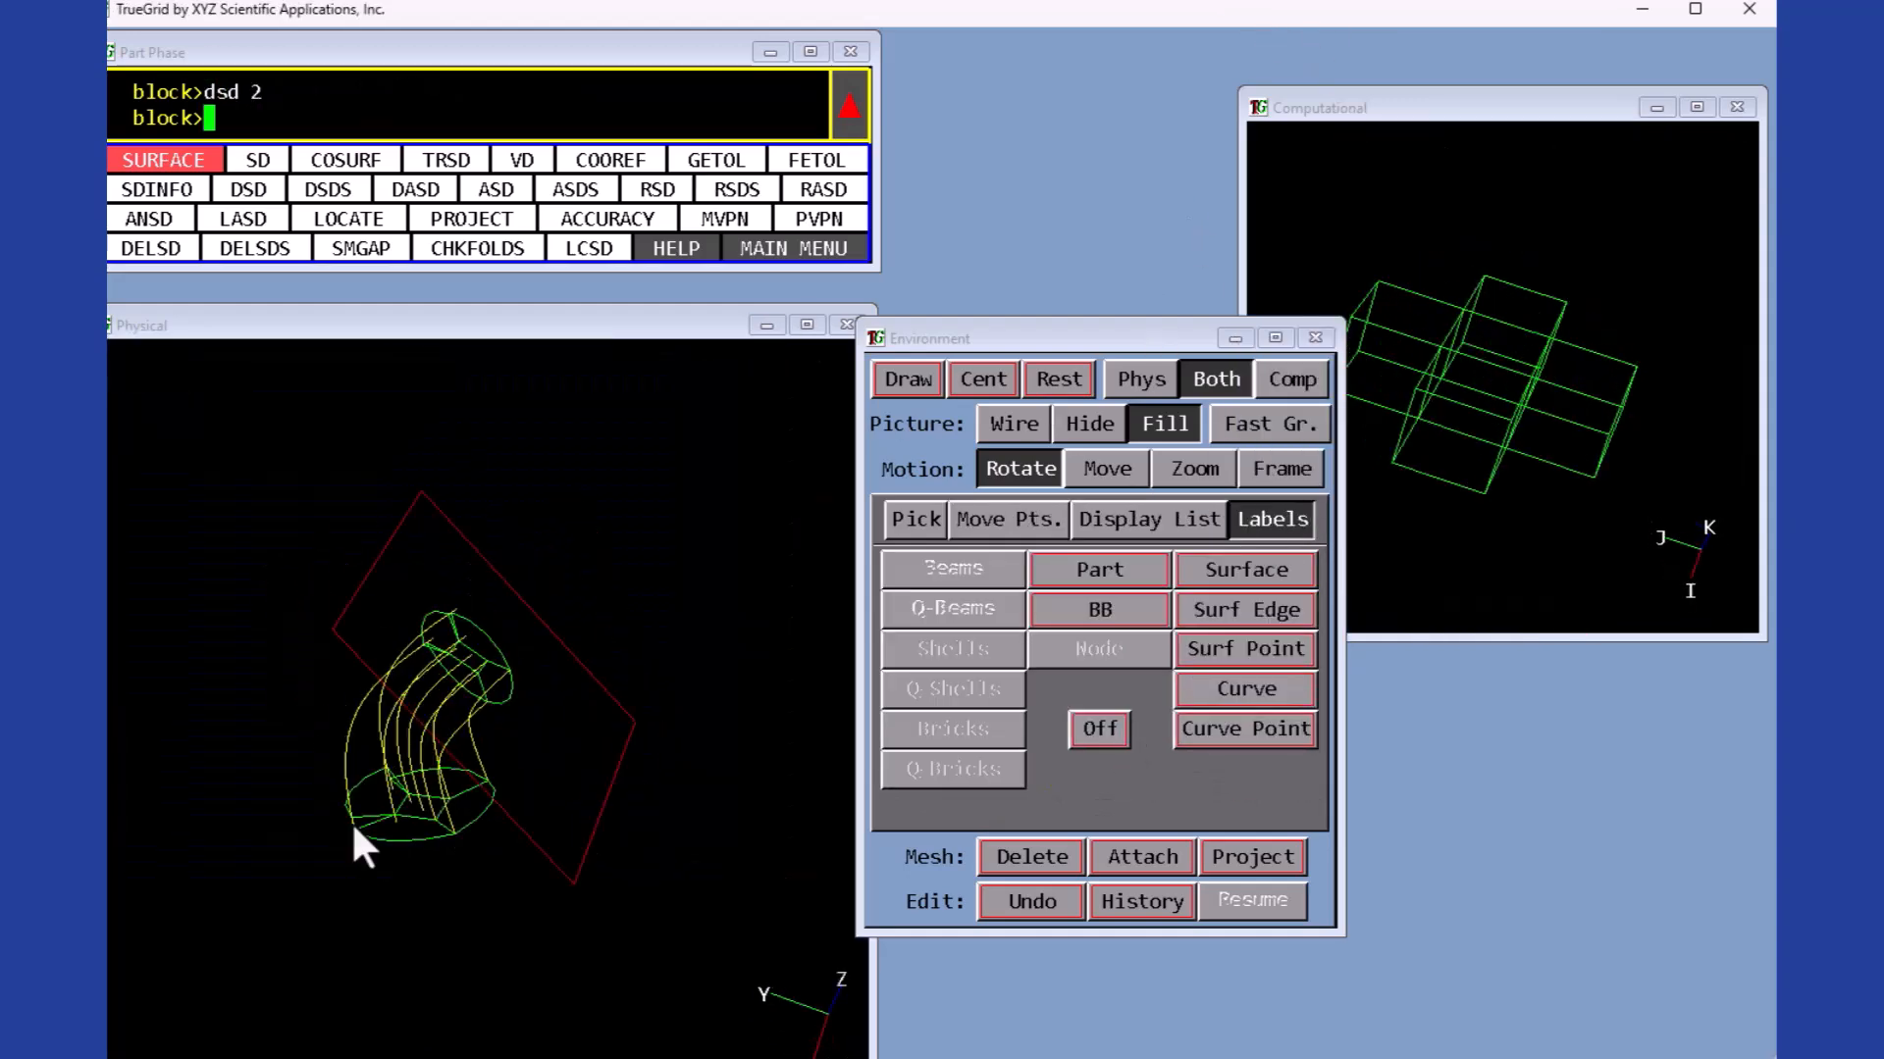
drag(351, 821, 1469, 247)
drag(1434, 632, 1589, 526)
click(913, 520)
click(1261, 864)
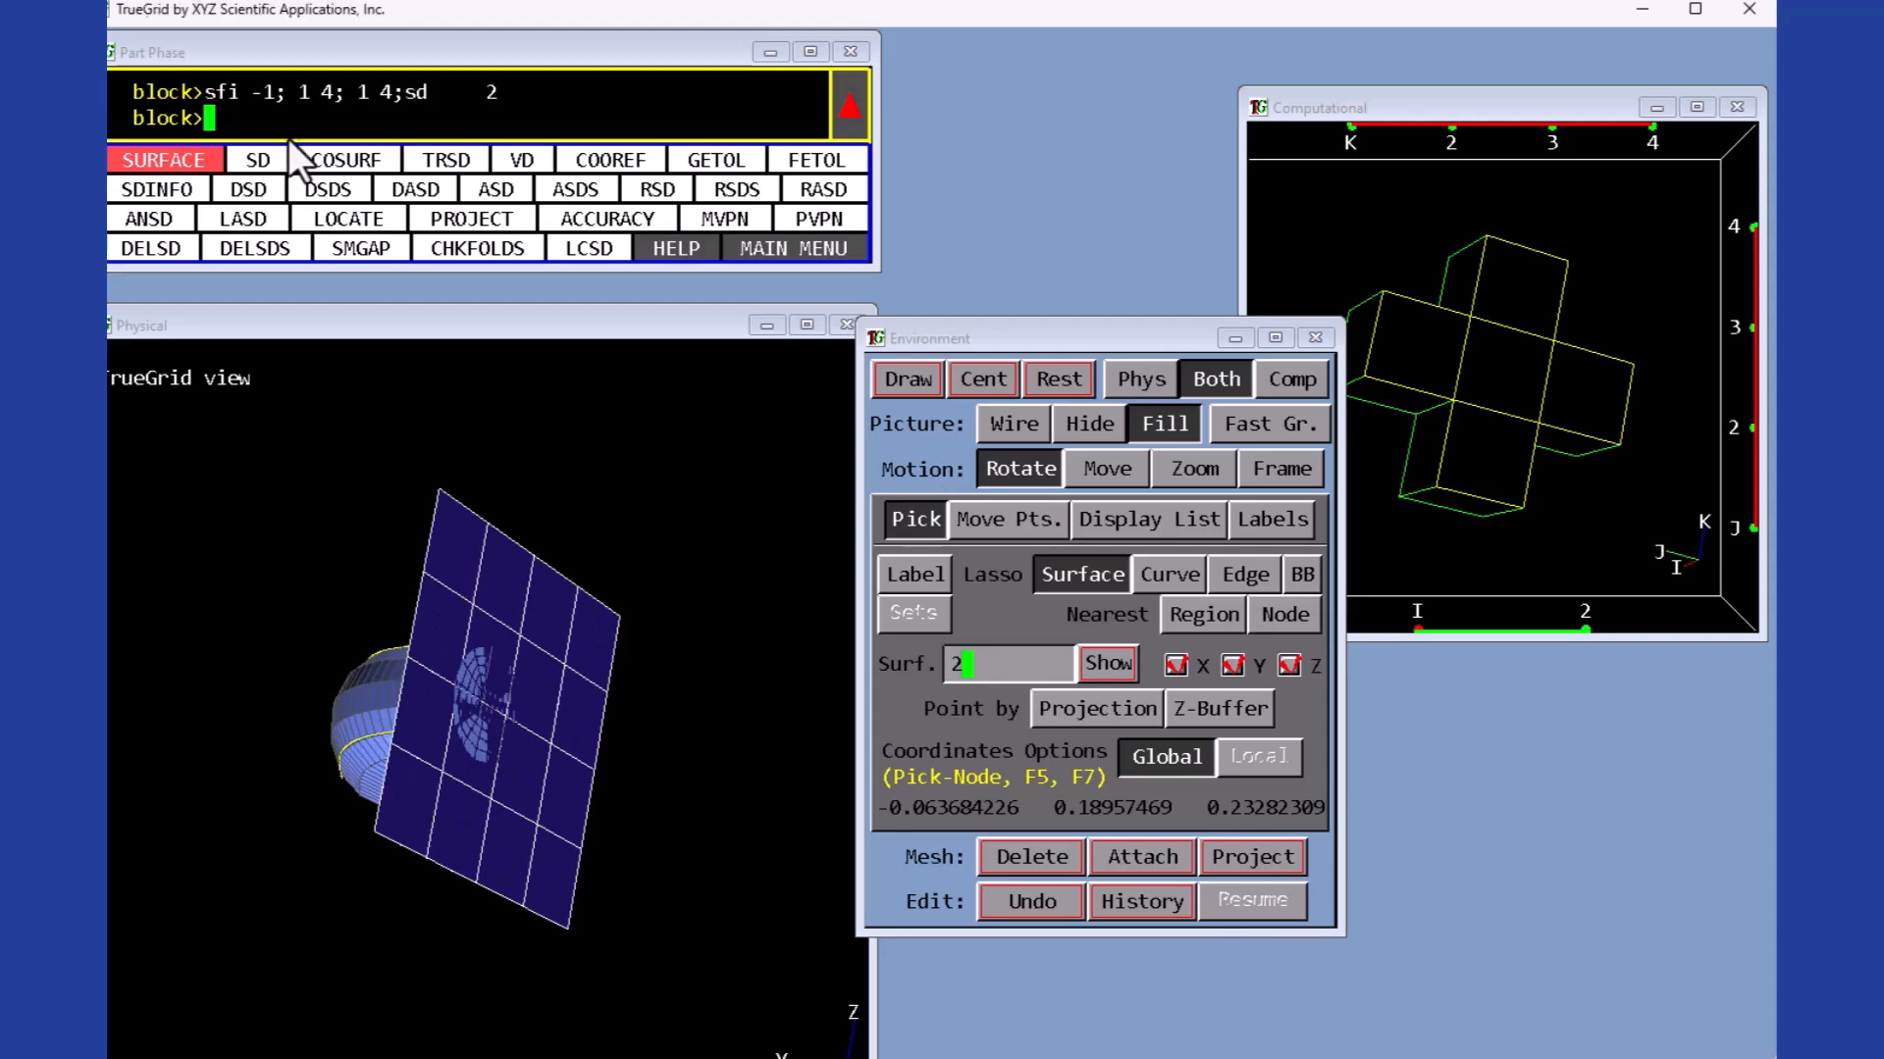
- Project the block's I 2 face onto surface 3
key(Return)
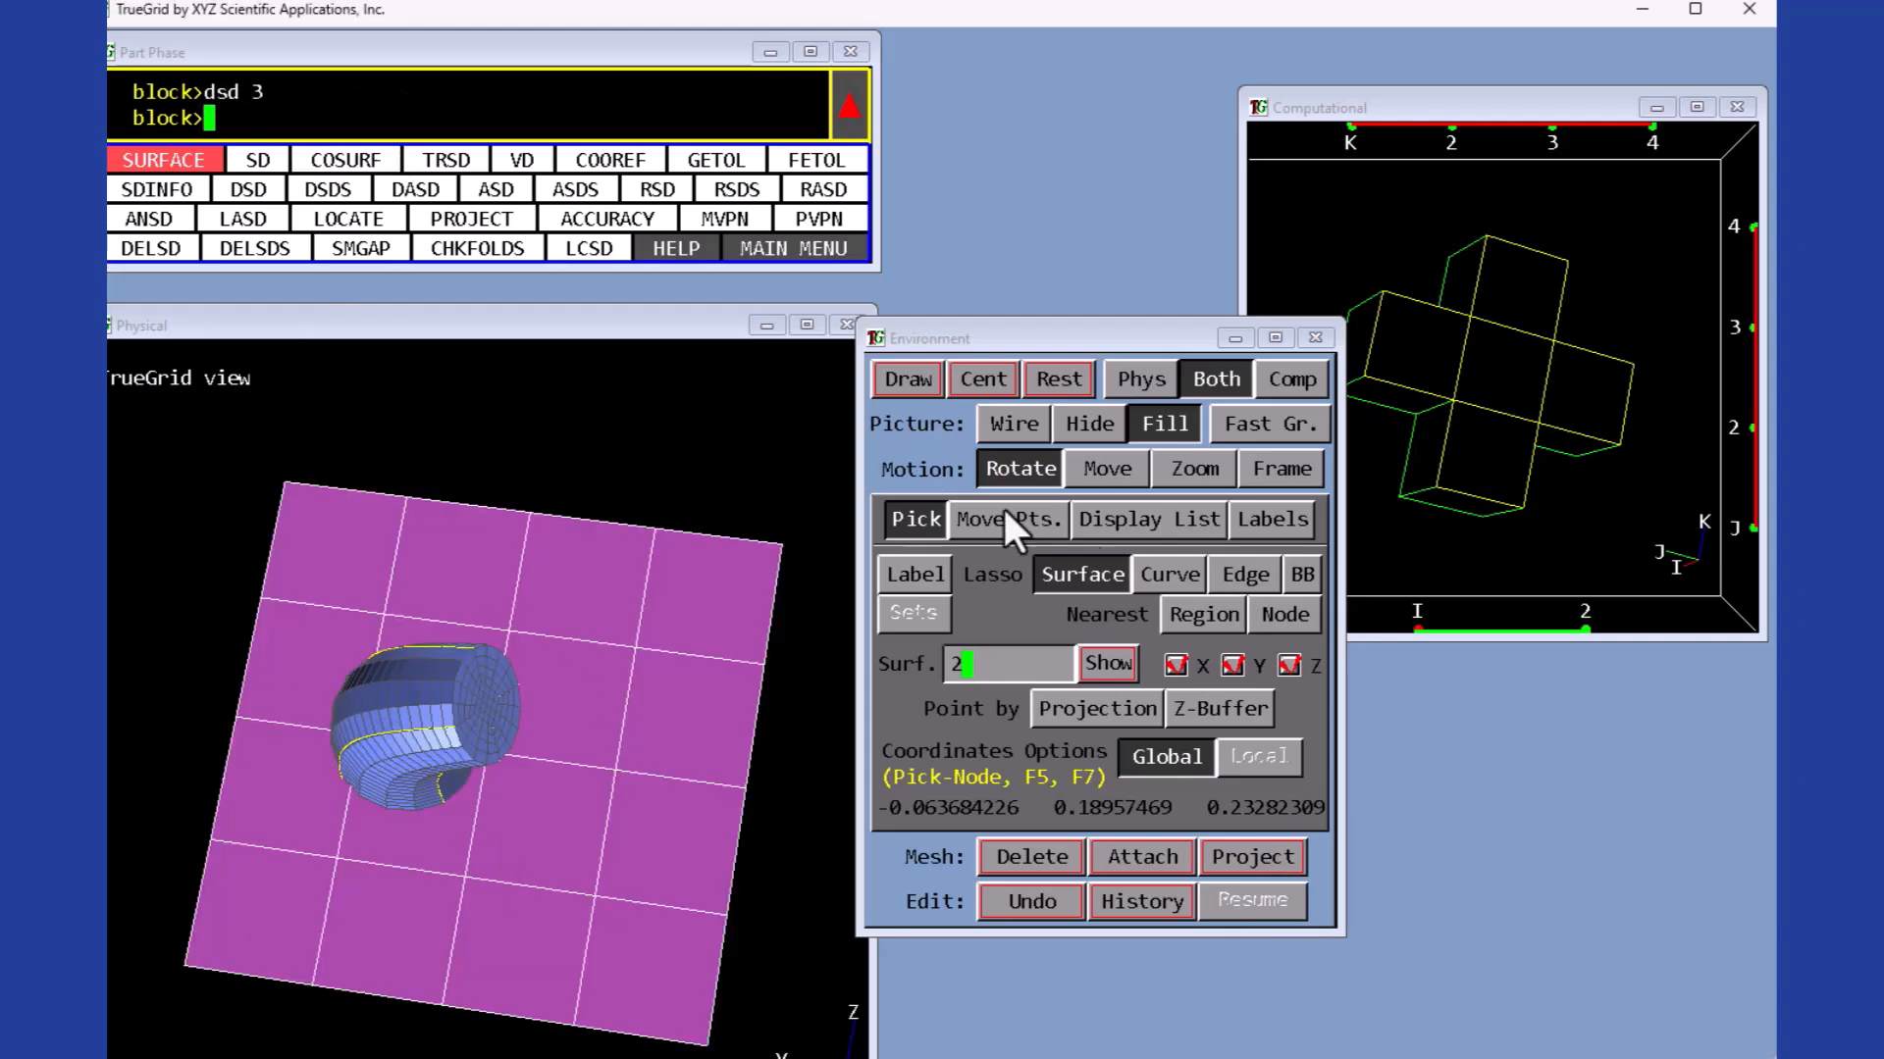
click(1089, 425)
middle_drag(569, 549, 398, 726)
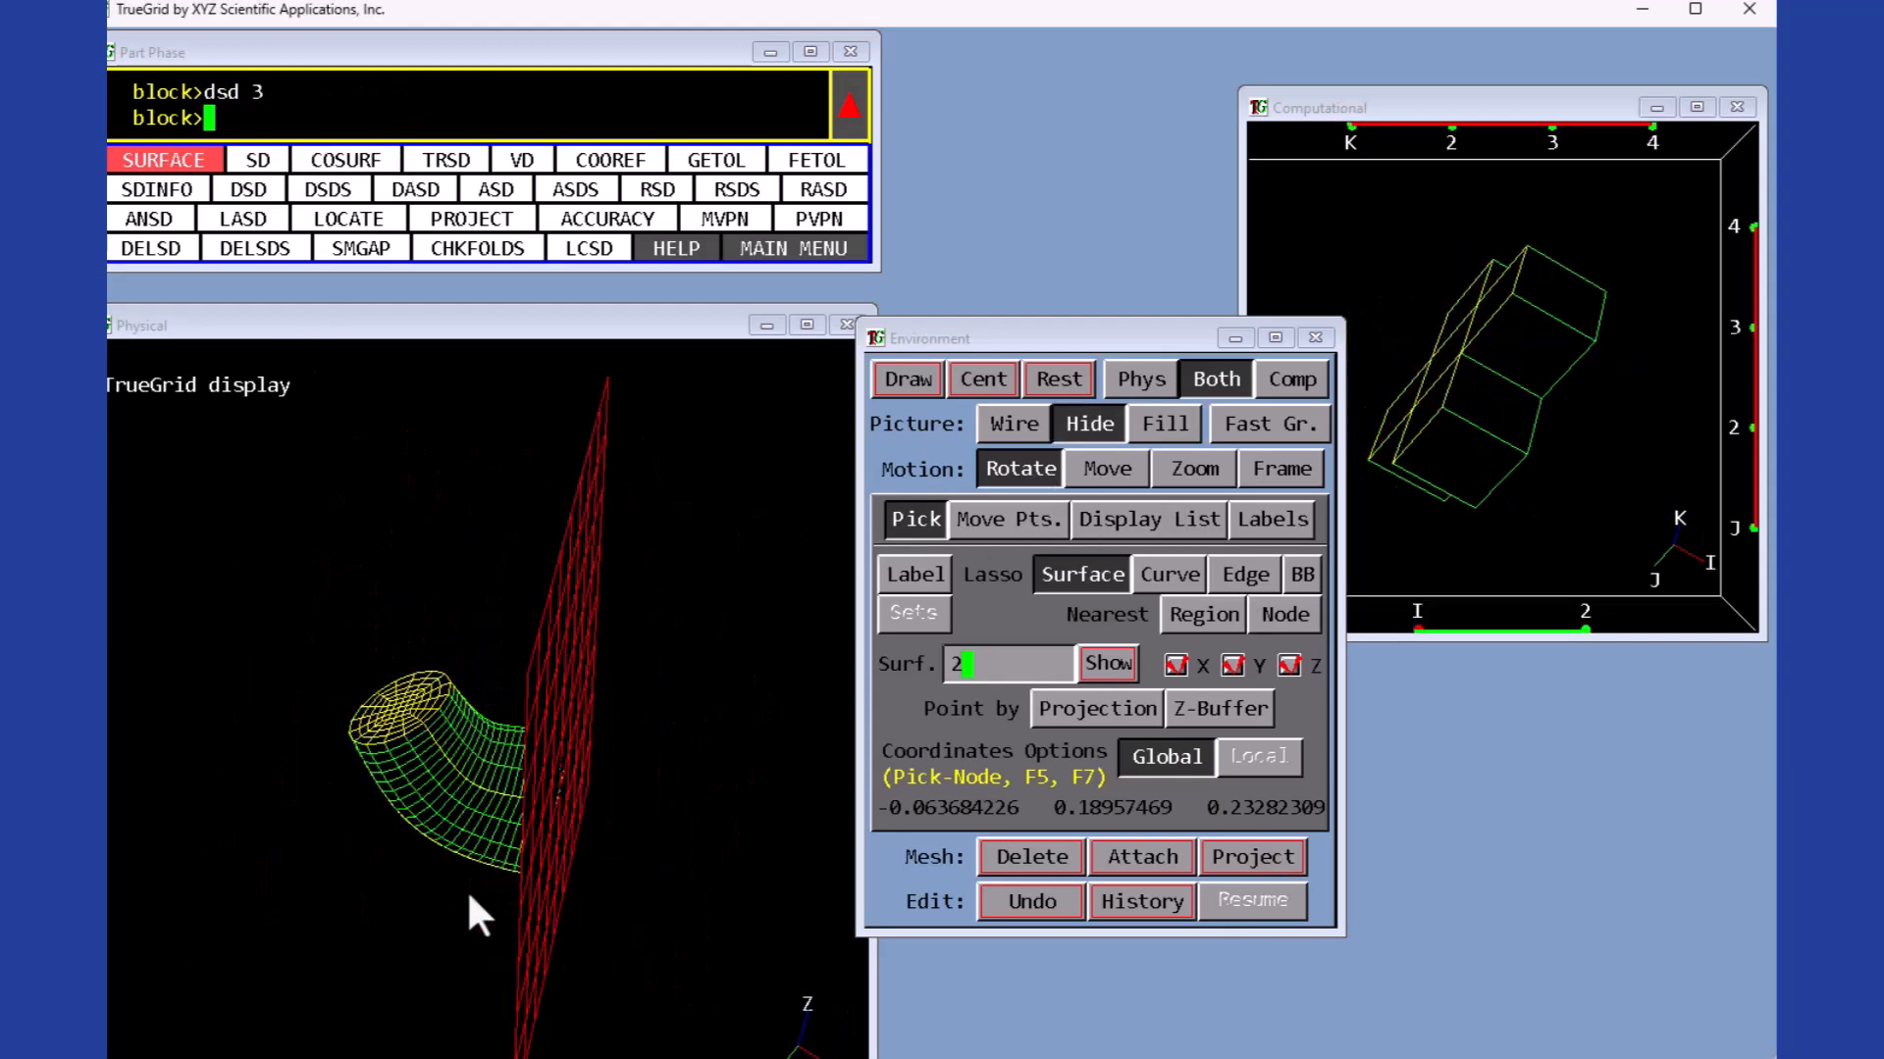
click(1059, 381)
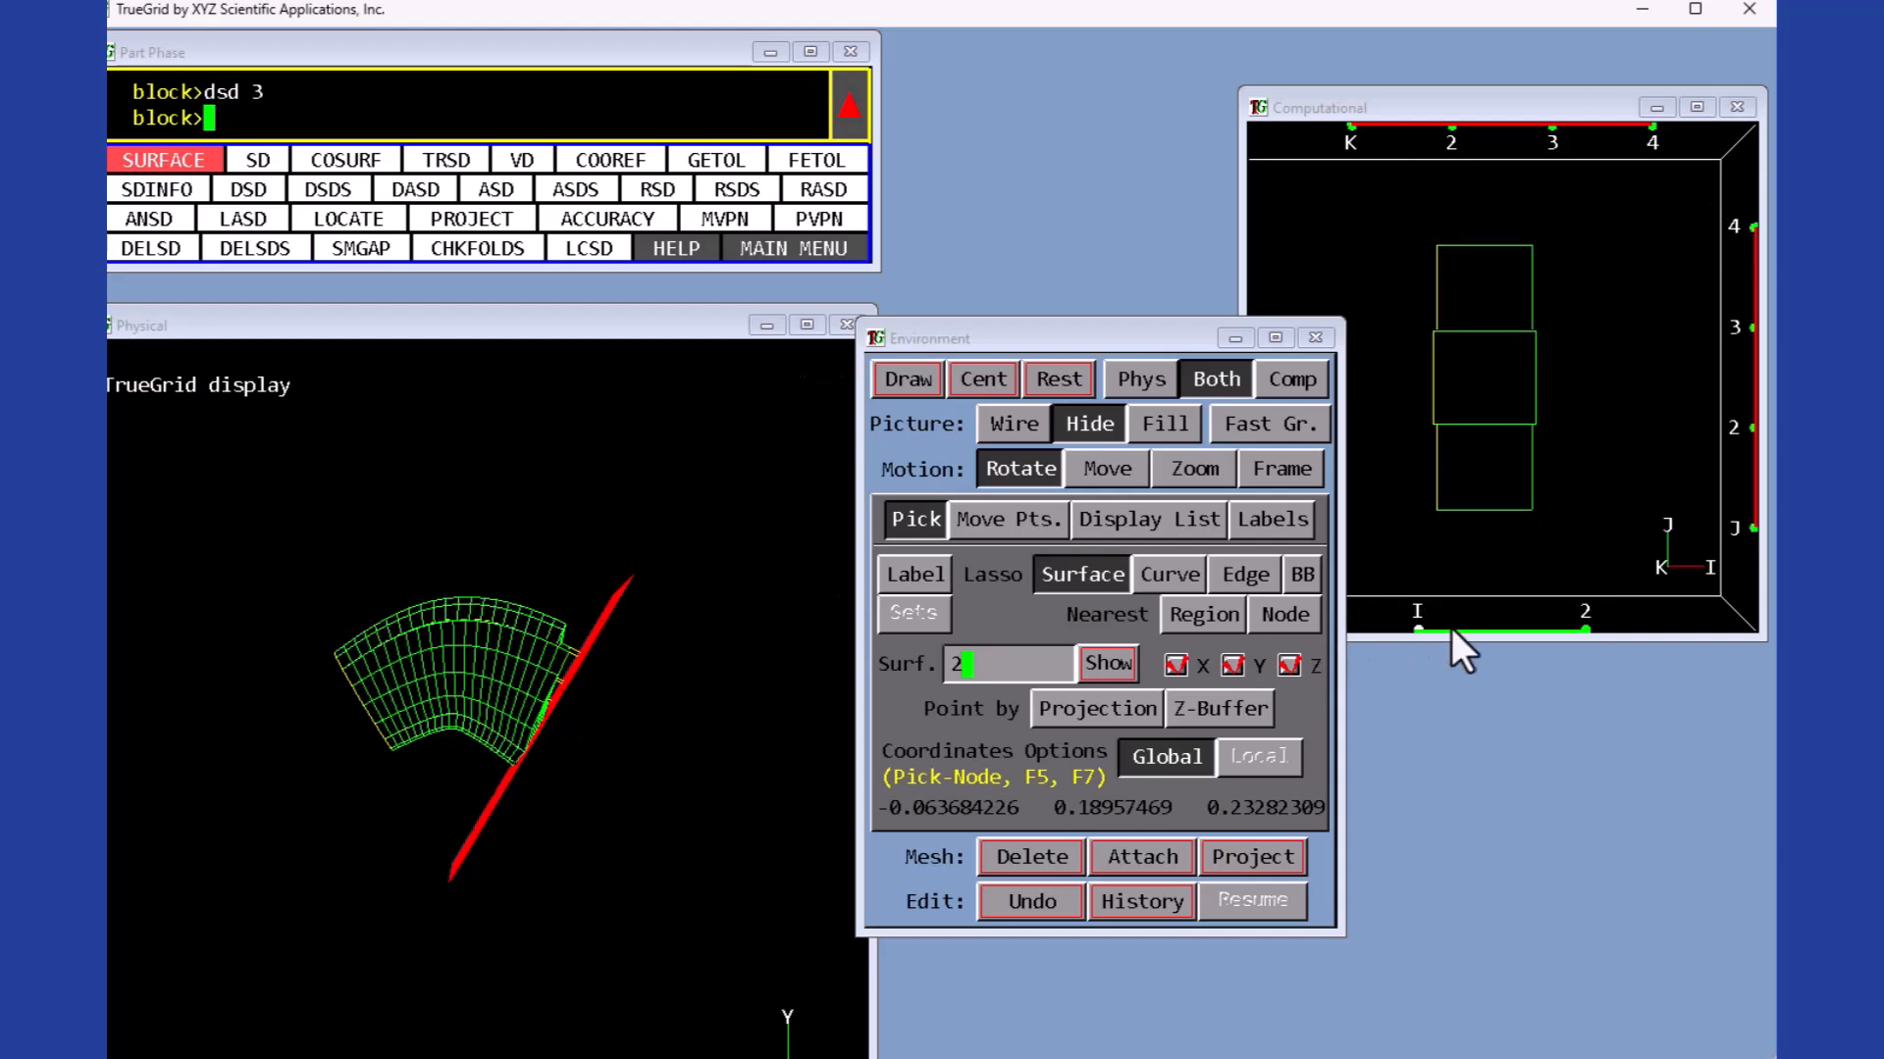
drag(1419, 632, 1524, 491)
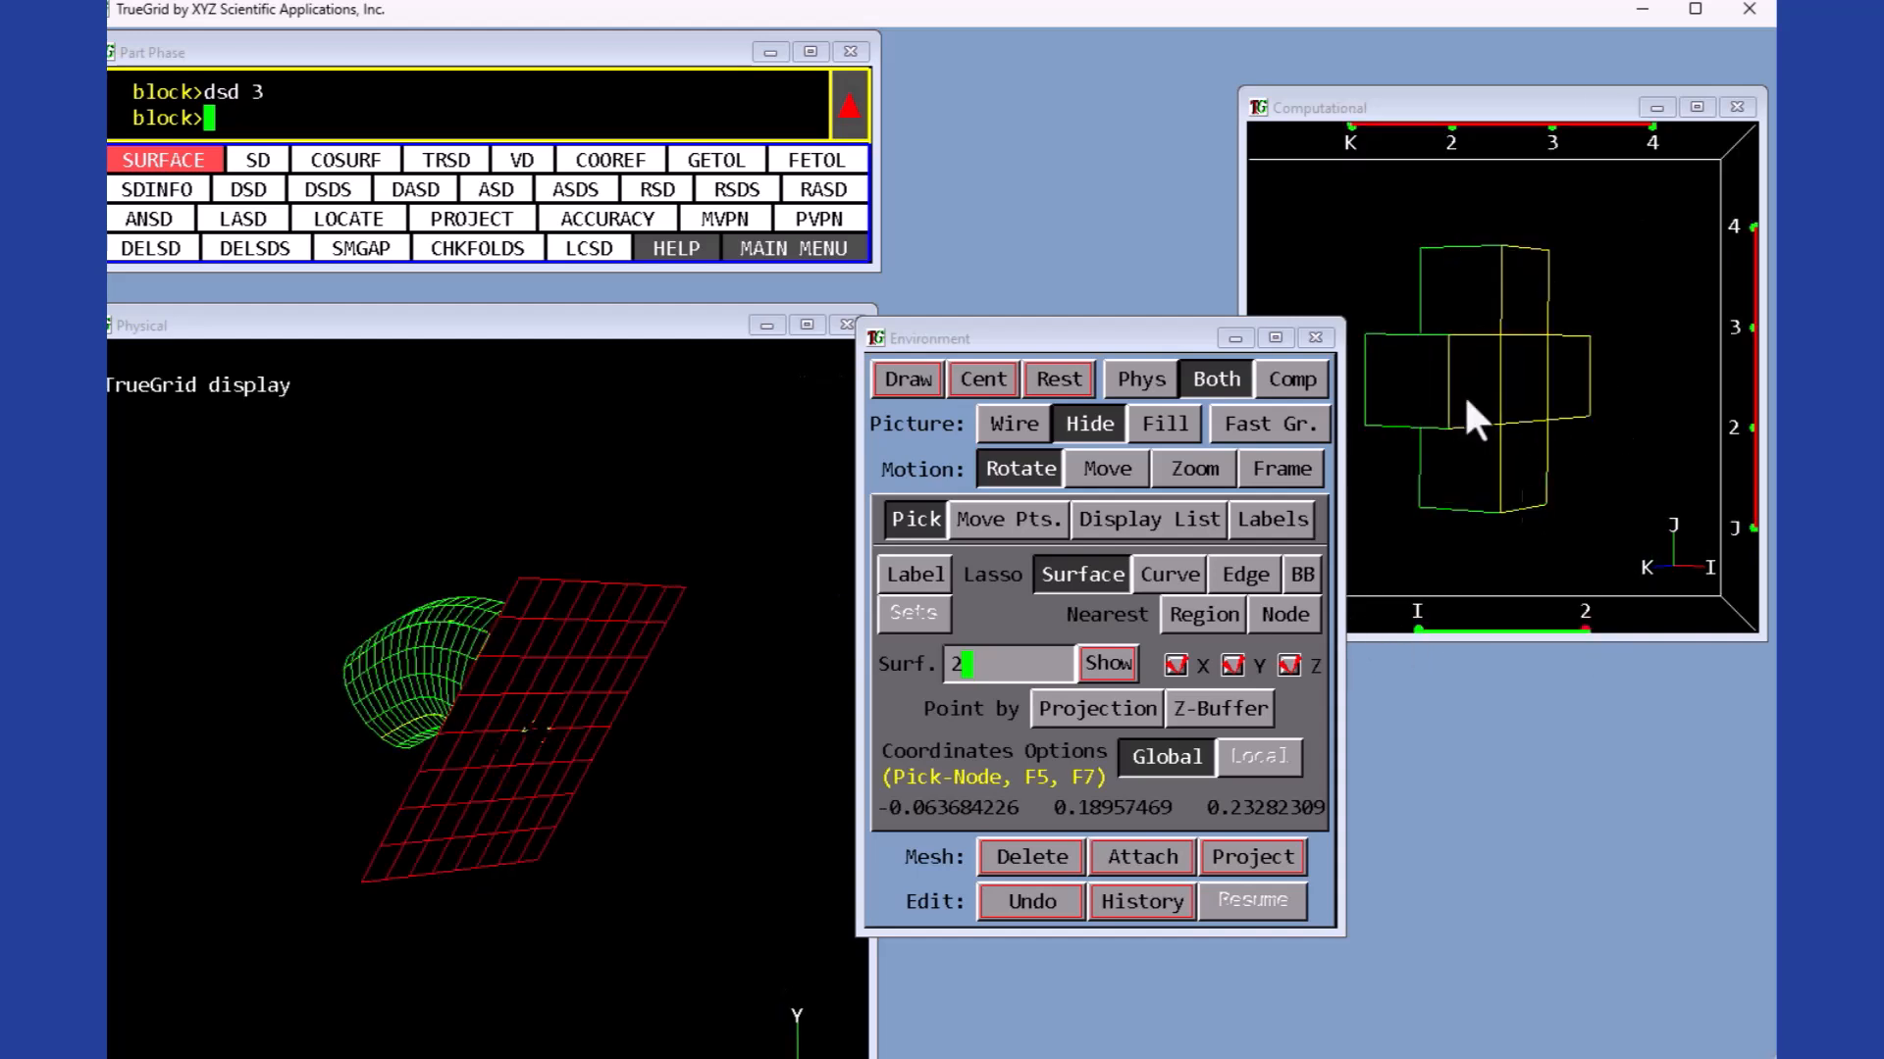
click(497, 829)
click(1263, 856)
click(1273, 520)
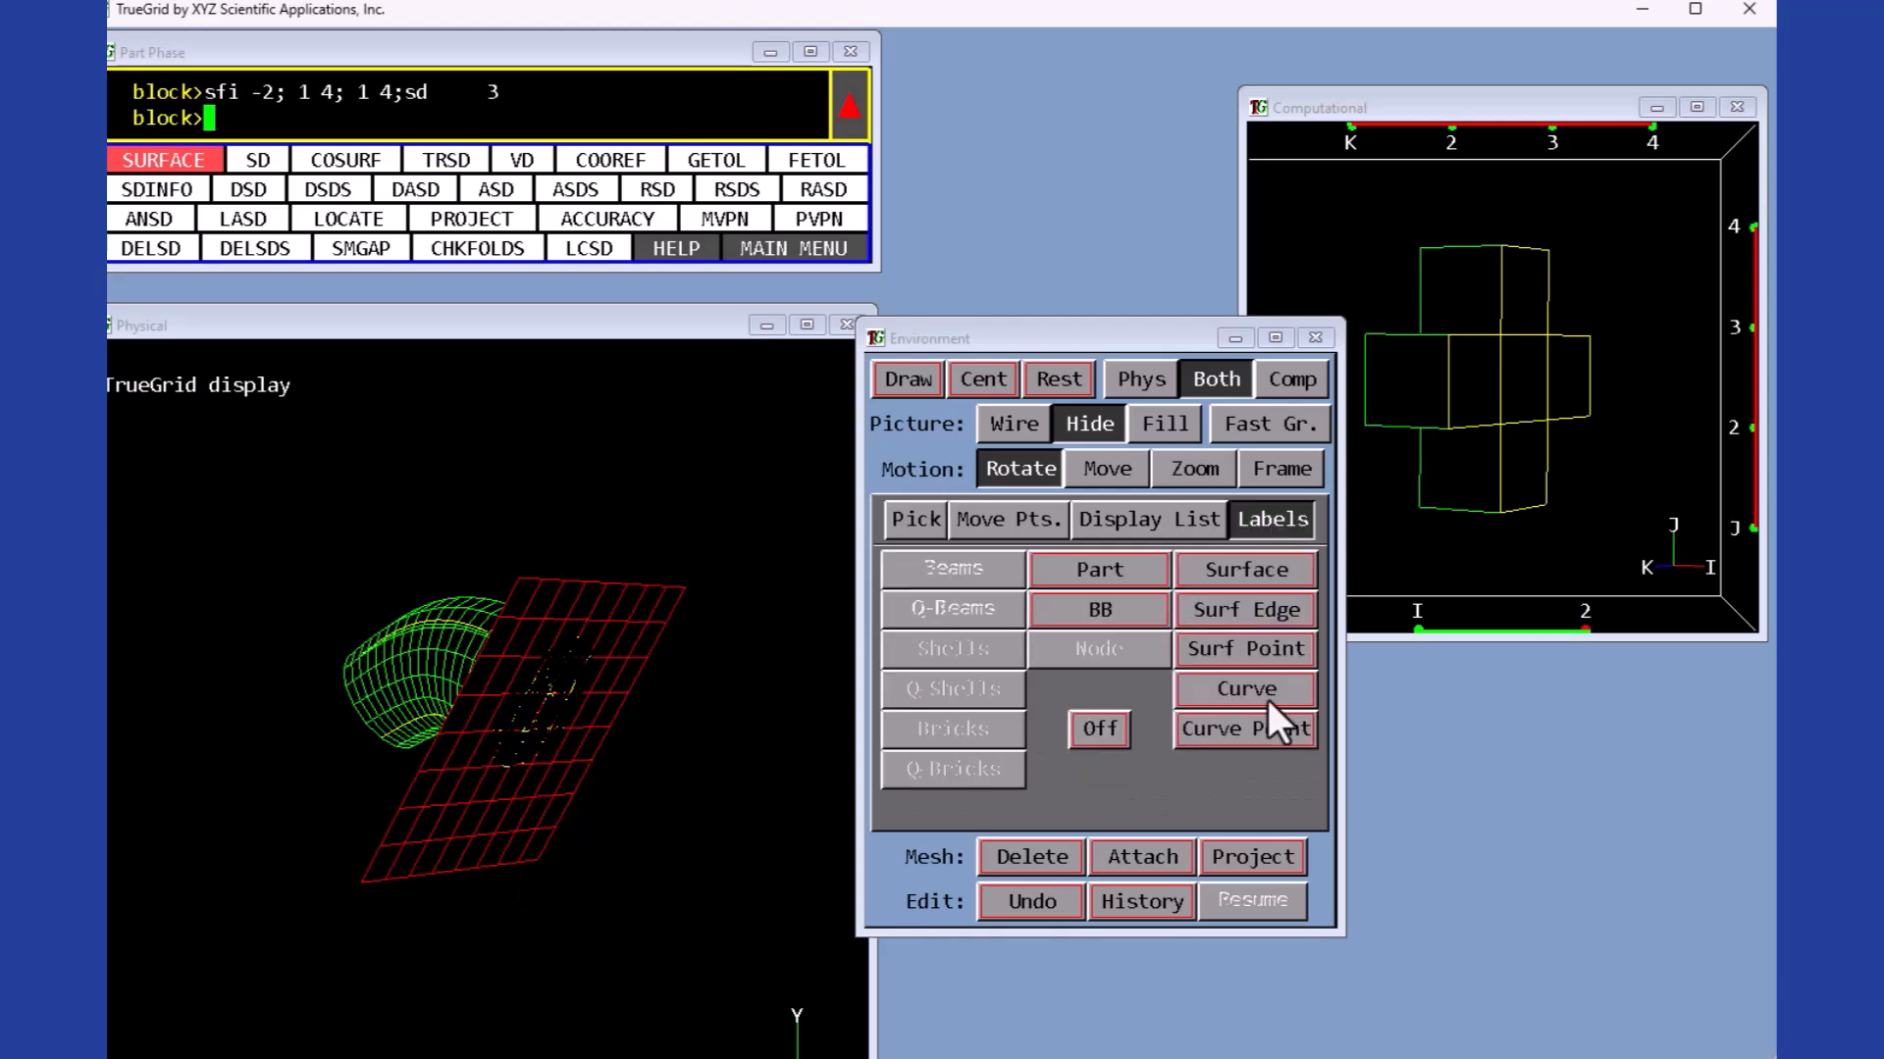
- Hide all surfaces from the display so only the block mesh is shown
click(1148, 521)
click(1260, 741)
middle_drag(581, 726, 391, 746)
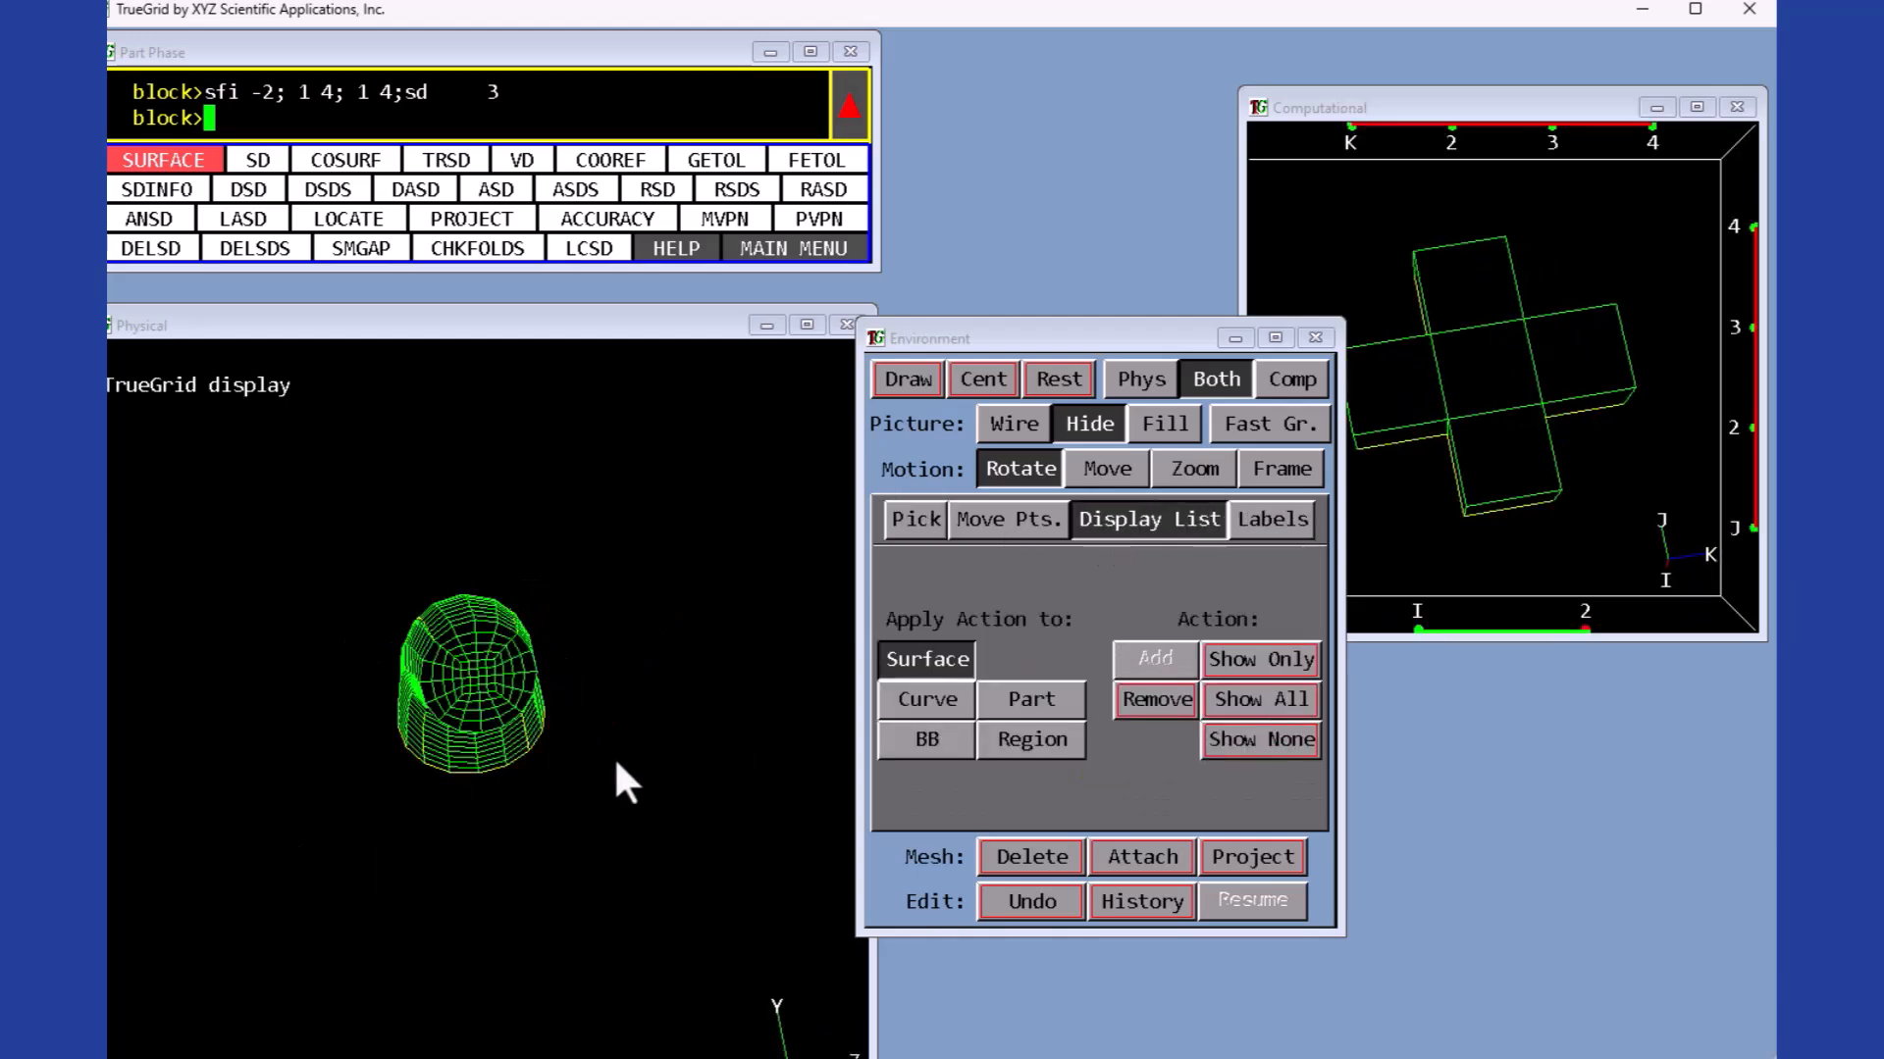
- Refine the mesh with MSEQ, incrementing the k-index sequence by 10 10 10 and another index direction by 10 10 10
click(746, 248)
click(133, 157)
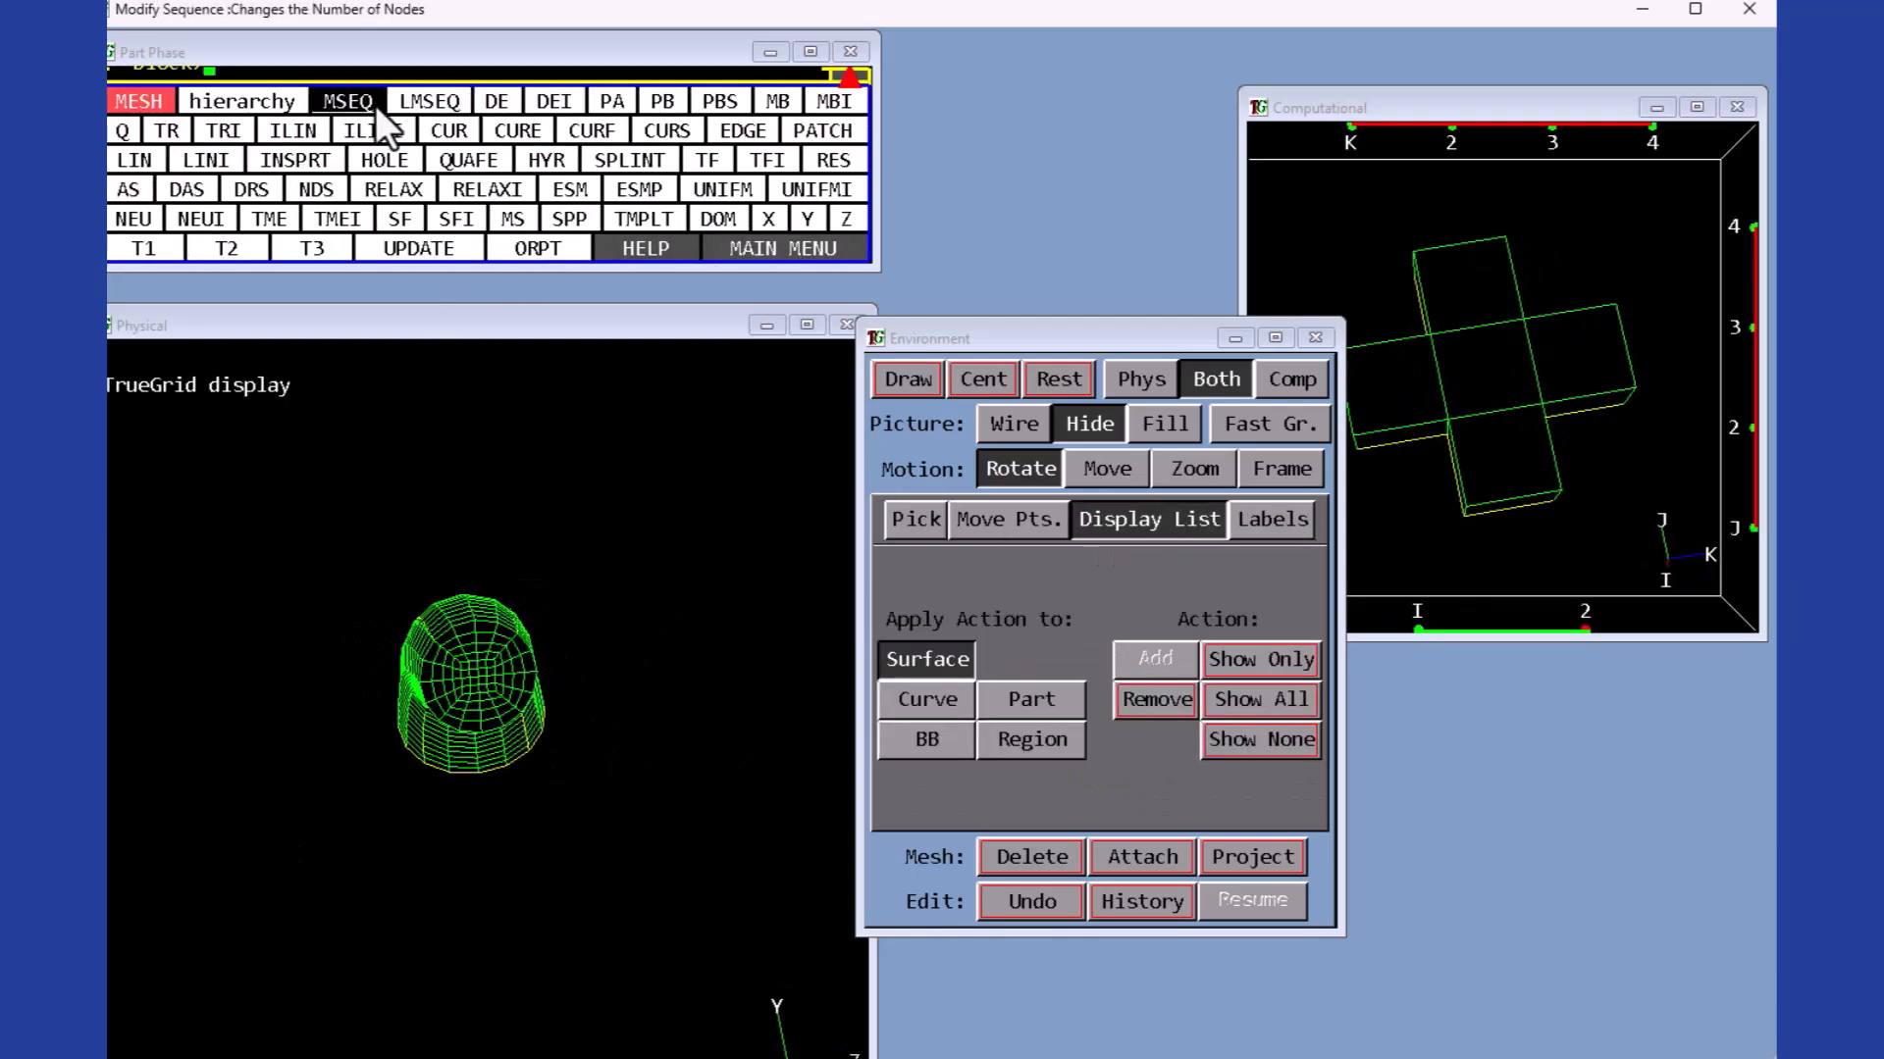
click(350, 102)
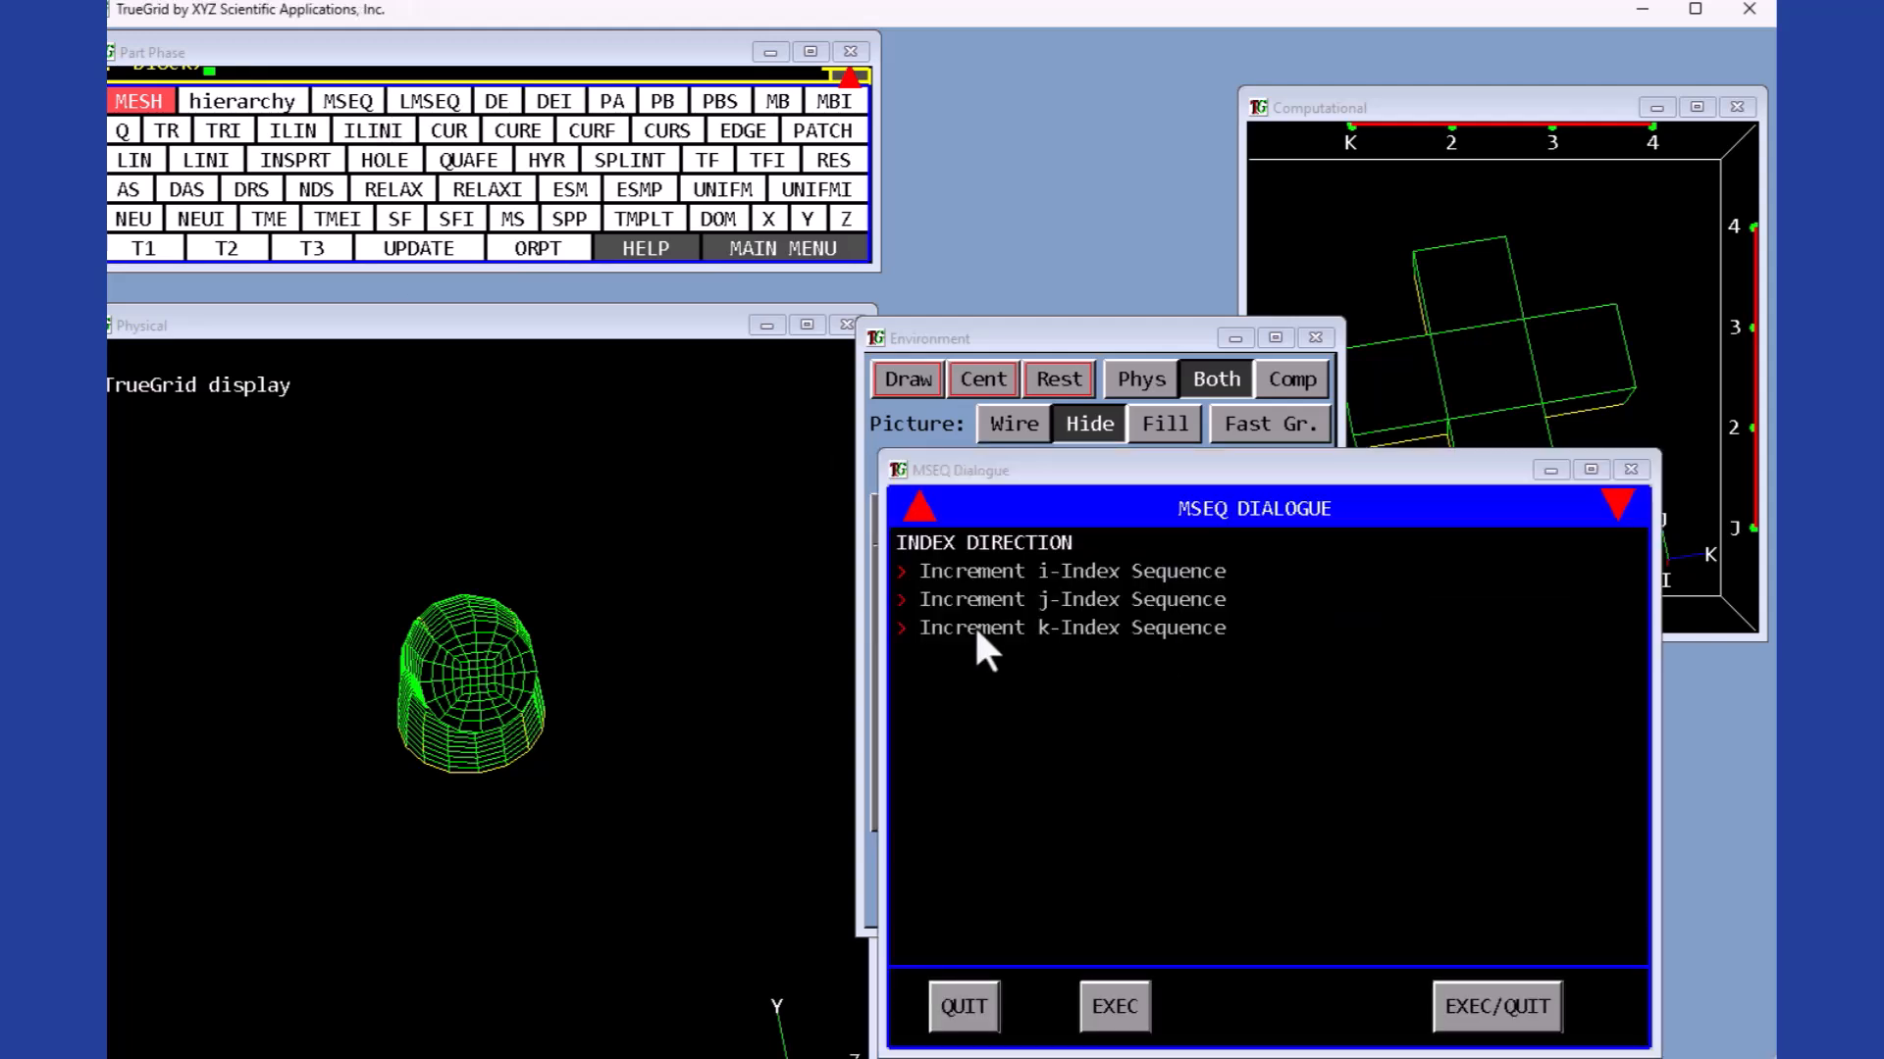
click(937, 631)
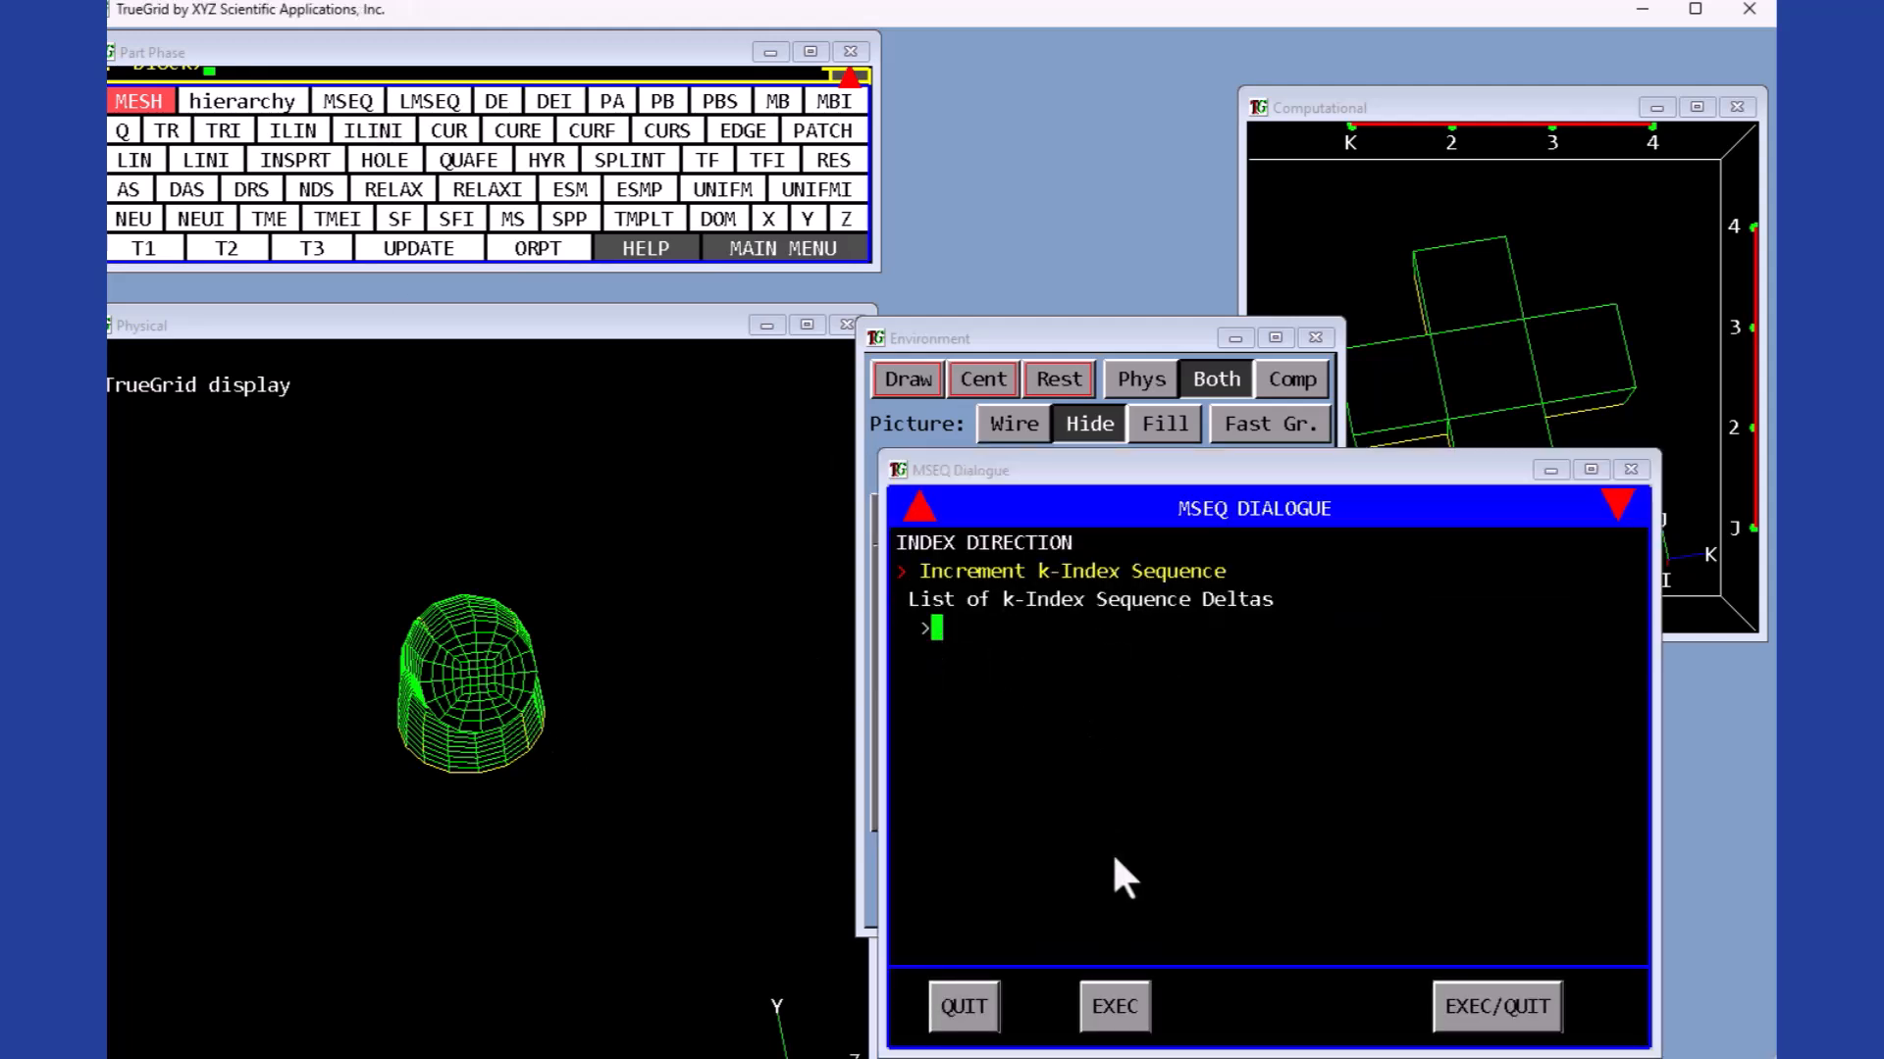
text(10 10 10)
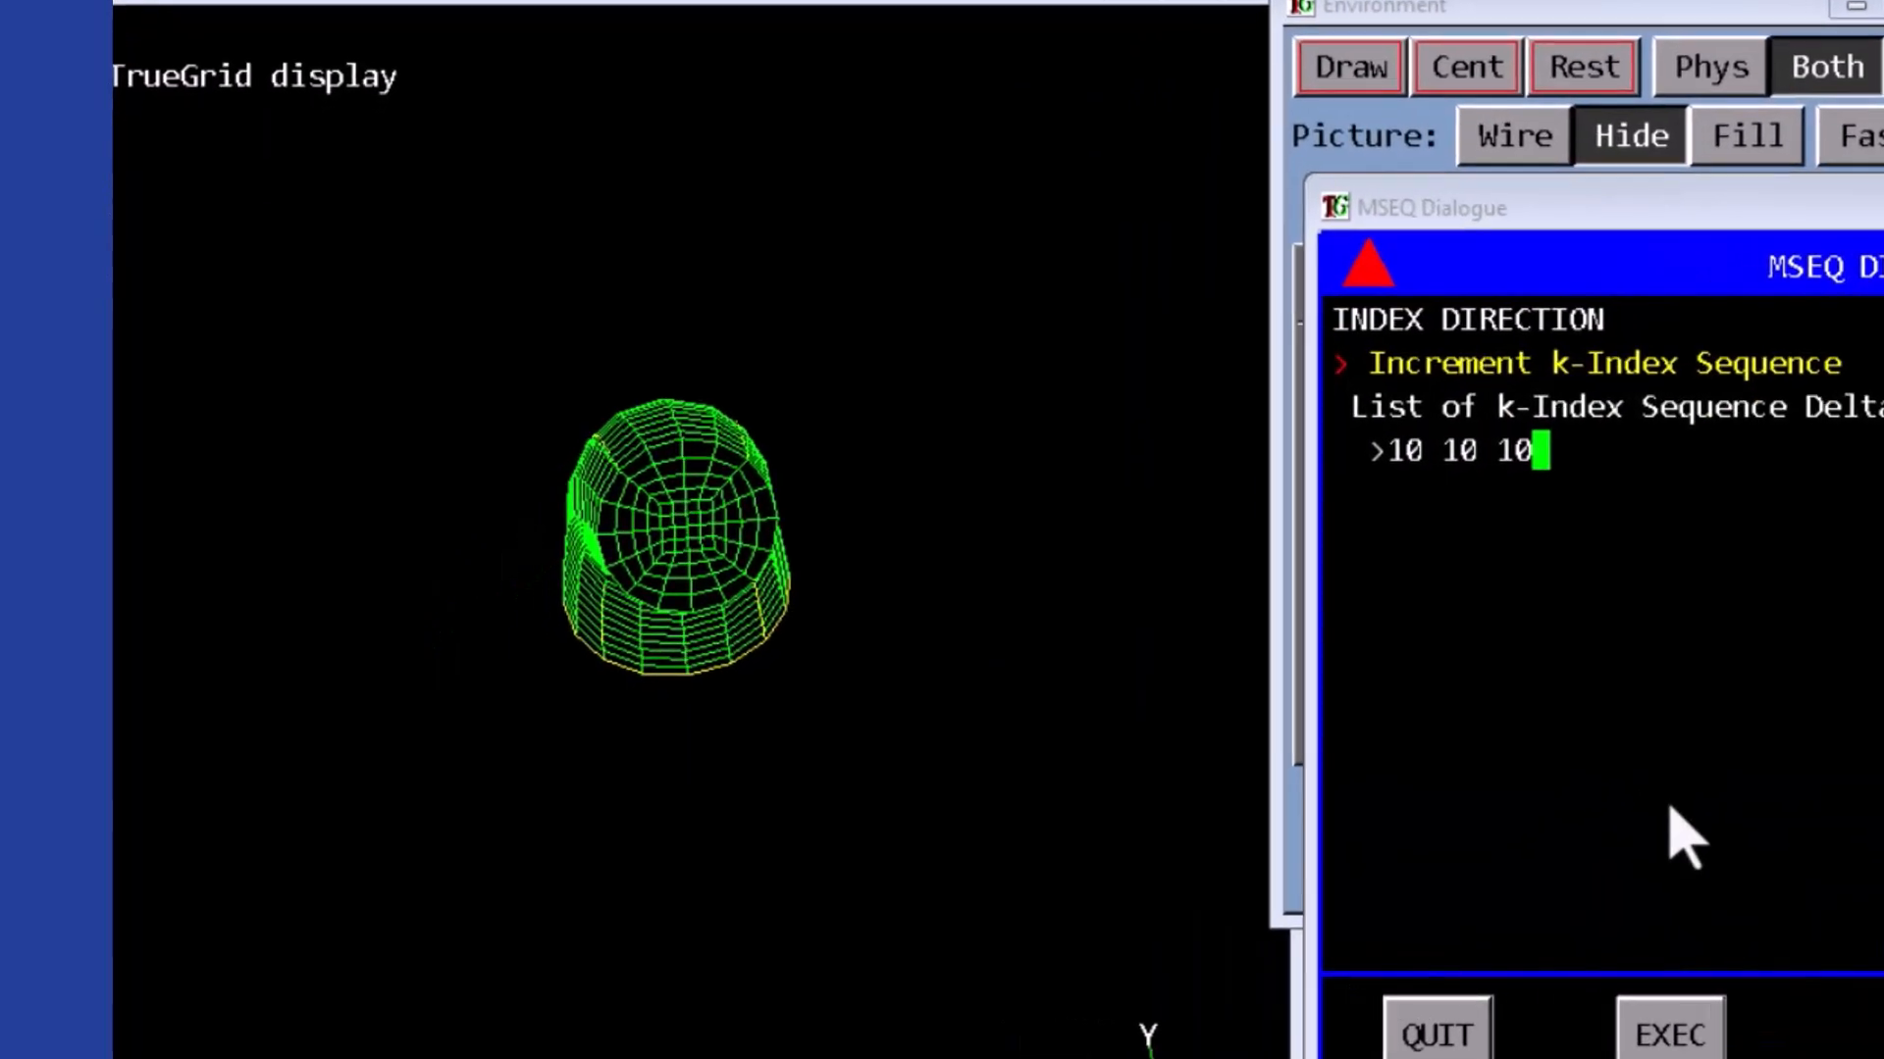
click(1663, 1025)
click(1324, 79)
click(1447, 412)
text(10 10 10)
click(1643, 1005)
- Inspect the refined pipe mesh in the physical view, rotating, zooming and switching between fill and wireframe display
click(1338, 67)
middle_drag(775, 628, 769, 546)
click(1786, 208)
middle_drag(579, 368, 1092, 73)
click(1650, 208)
middle_drag(990, 39, 870, 383)
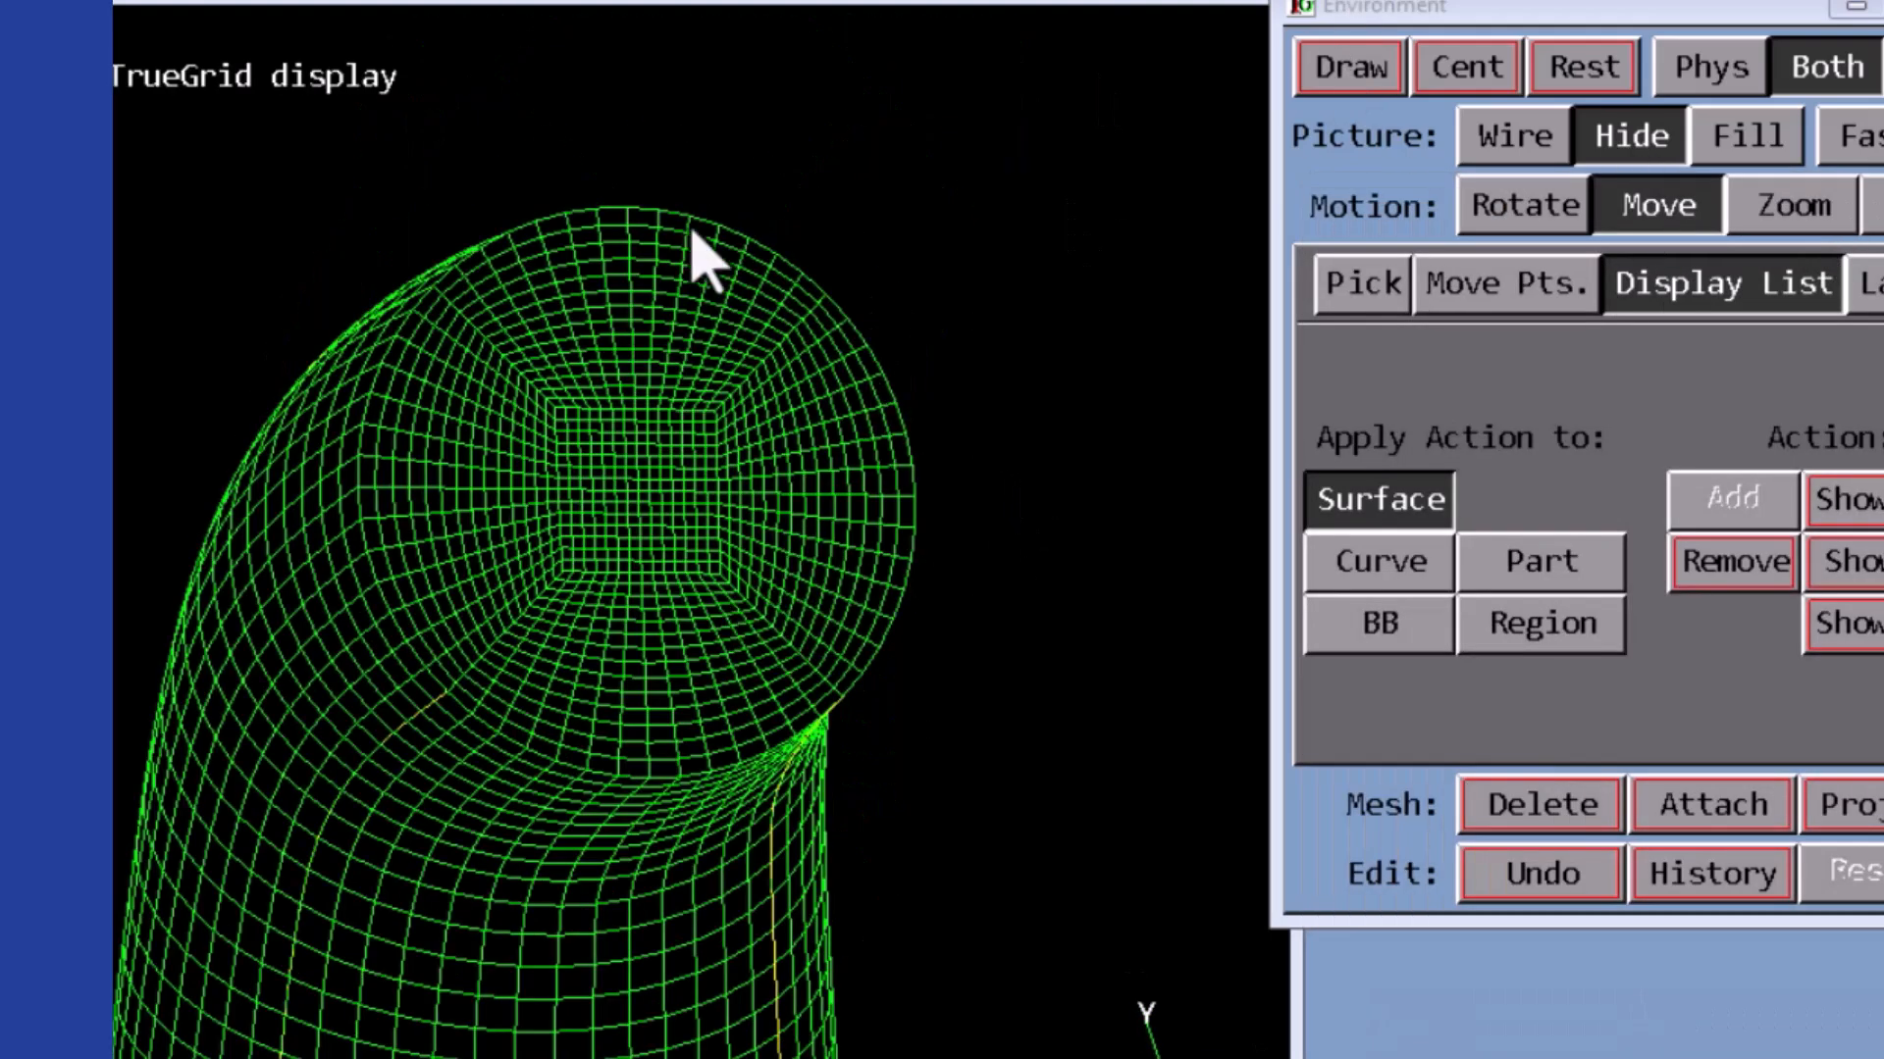
click(1746, 147)
middle_drag(589, 589, 905, 211)
click(1516, 137)
click(1528, 206)
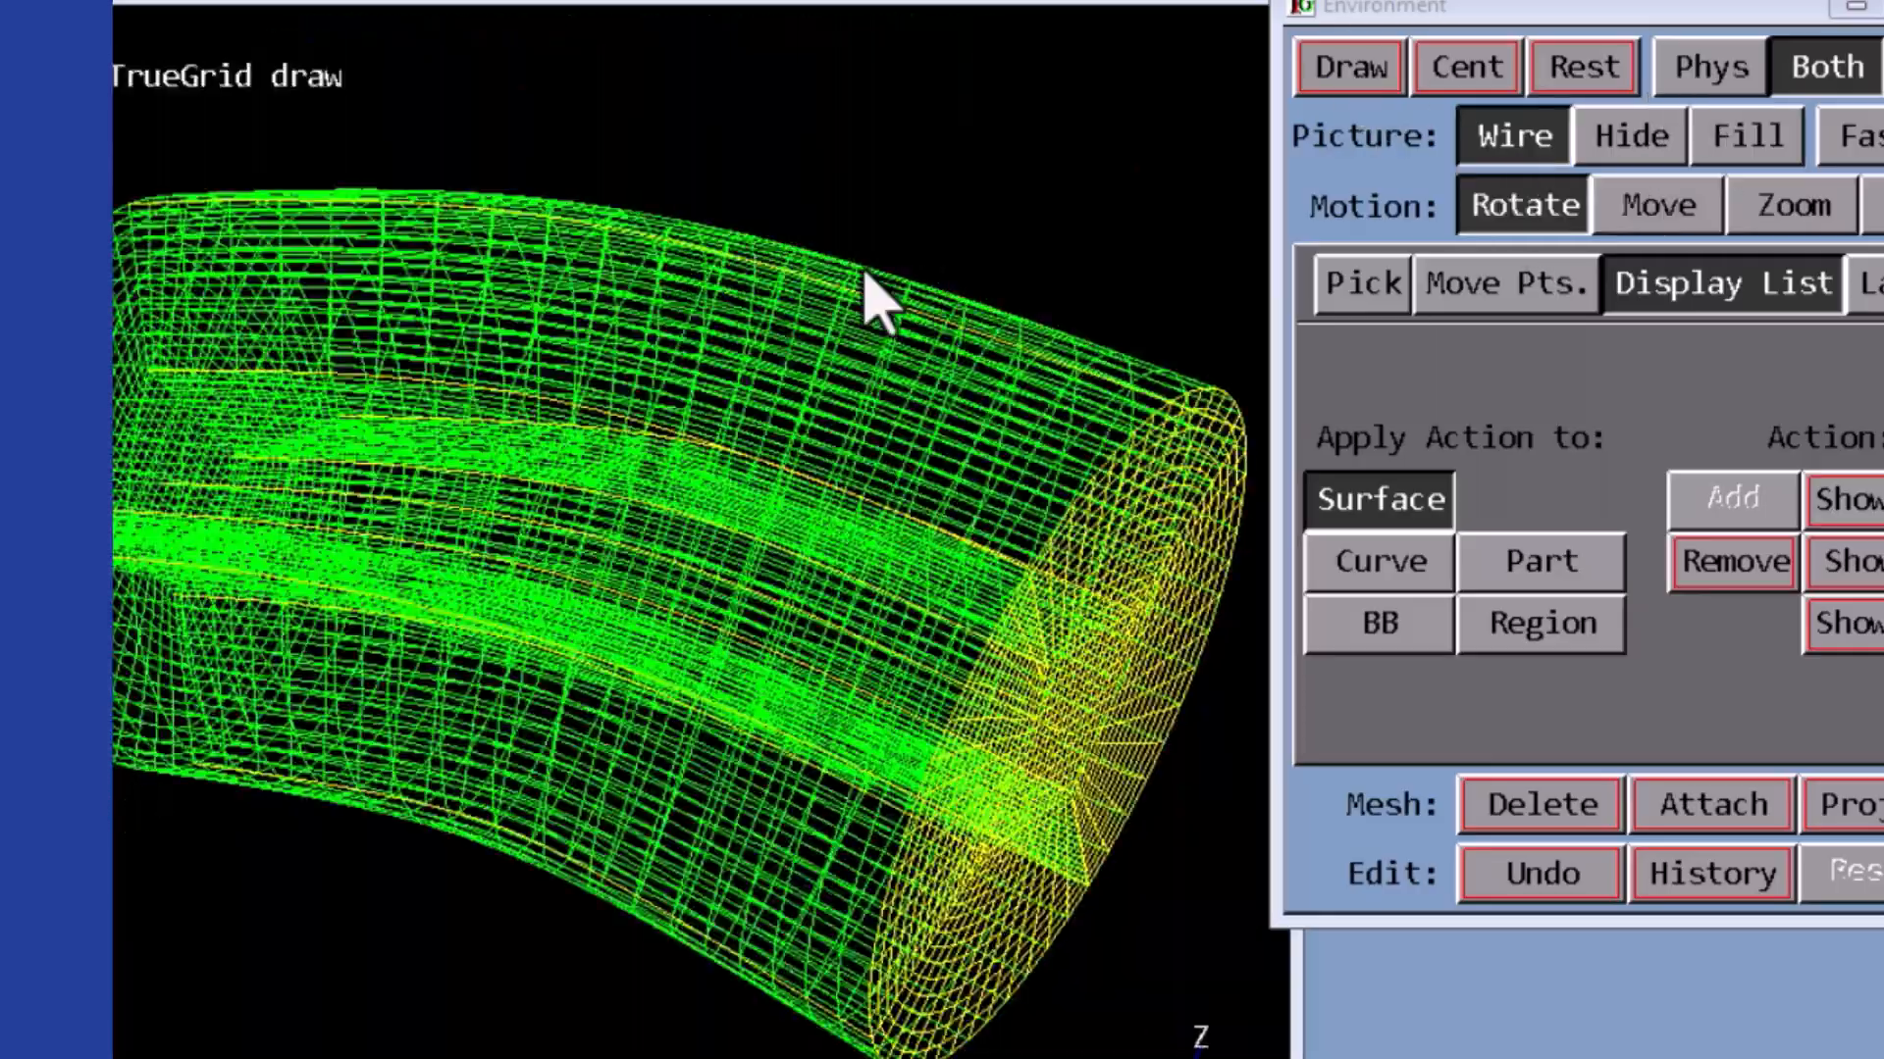
click(1526, 360)
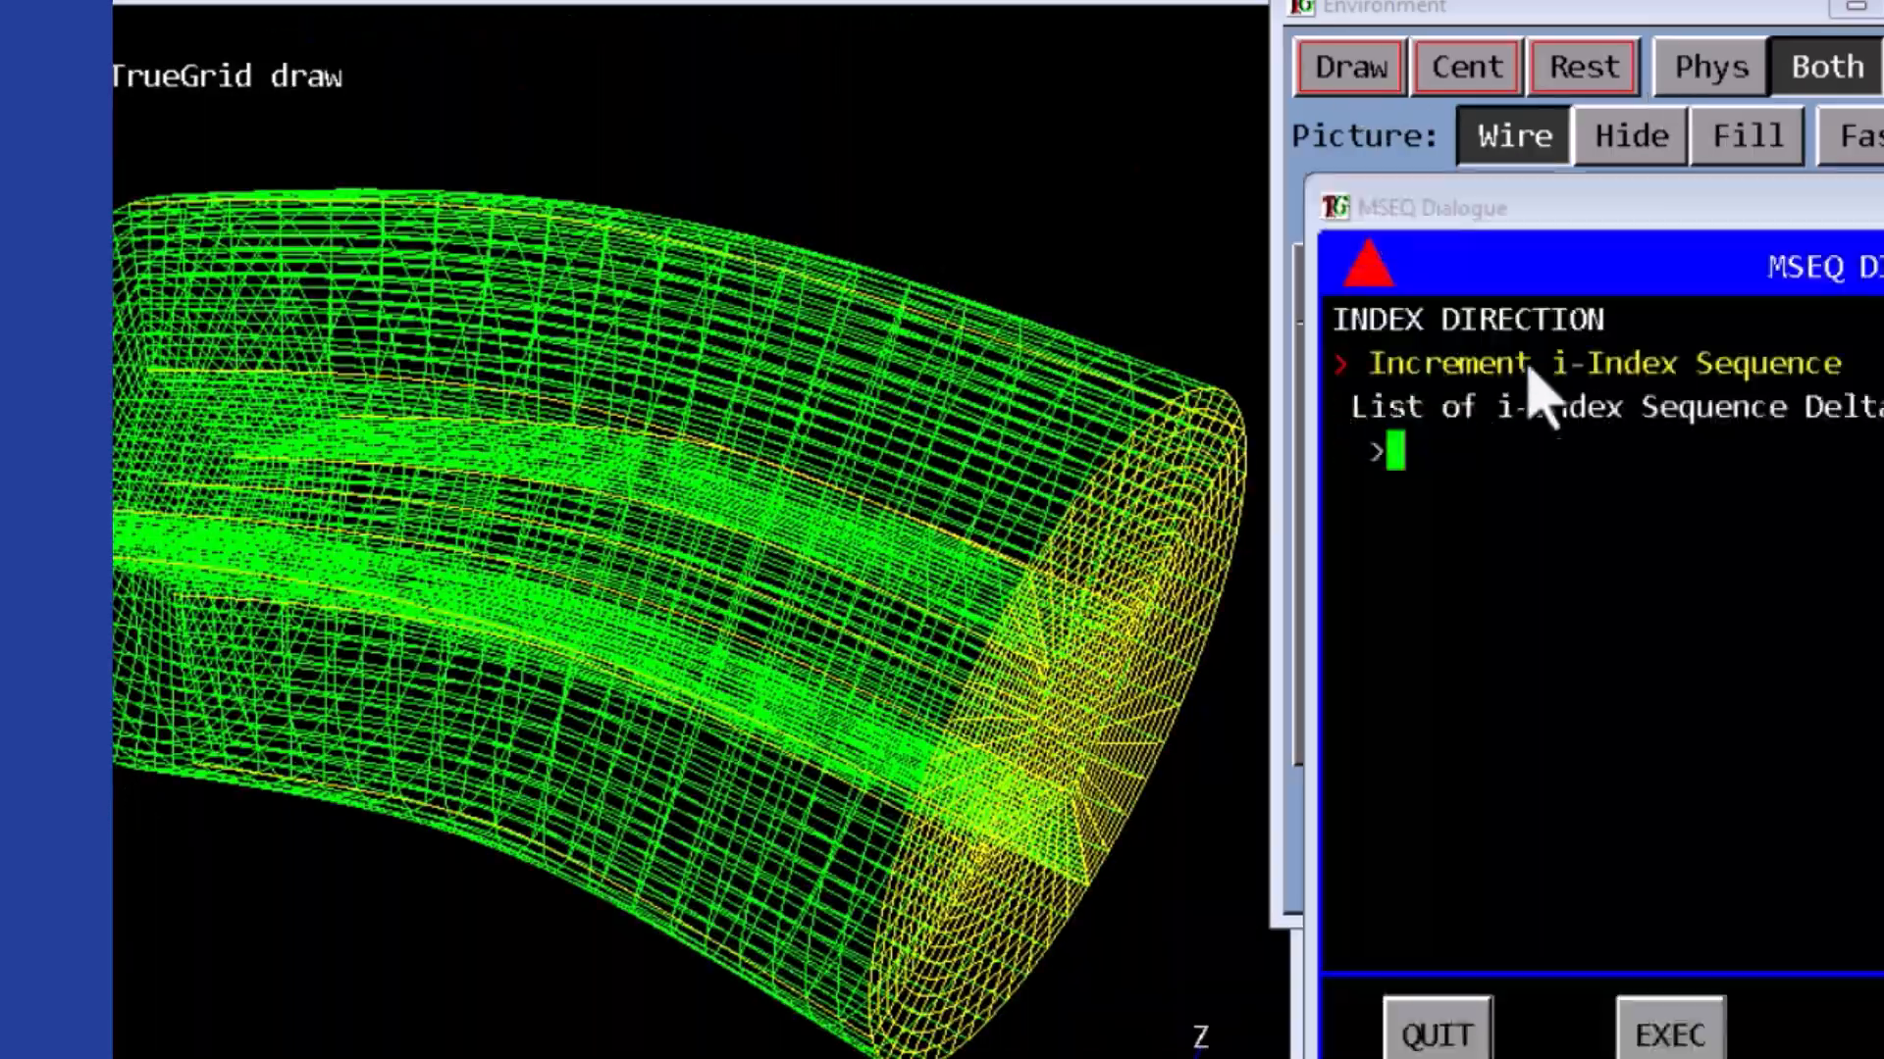
text(10)
key(Return)
middle_drag(687, 442, 782, 660)
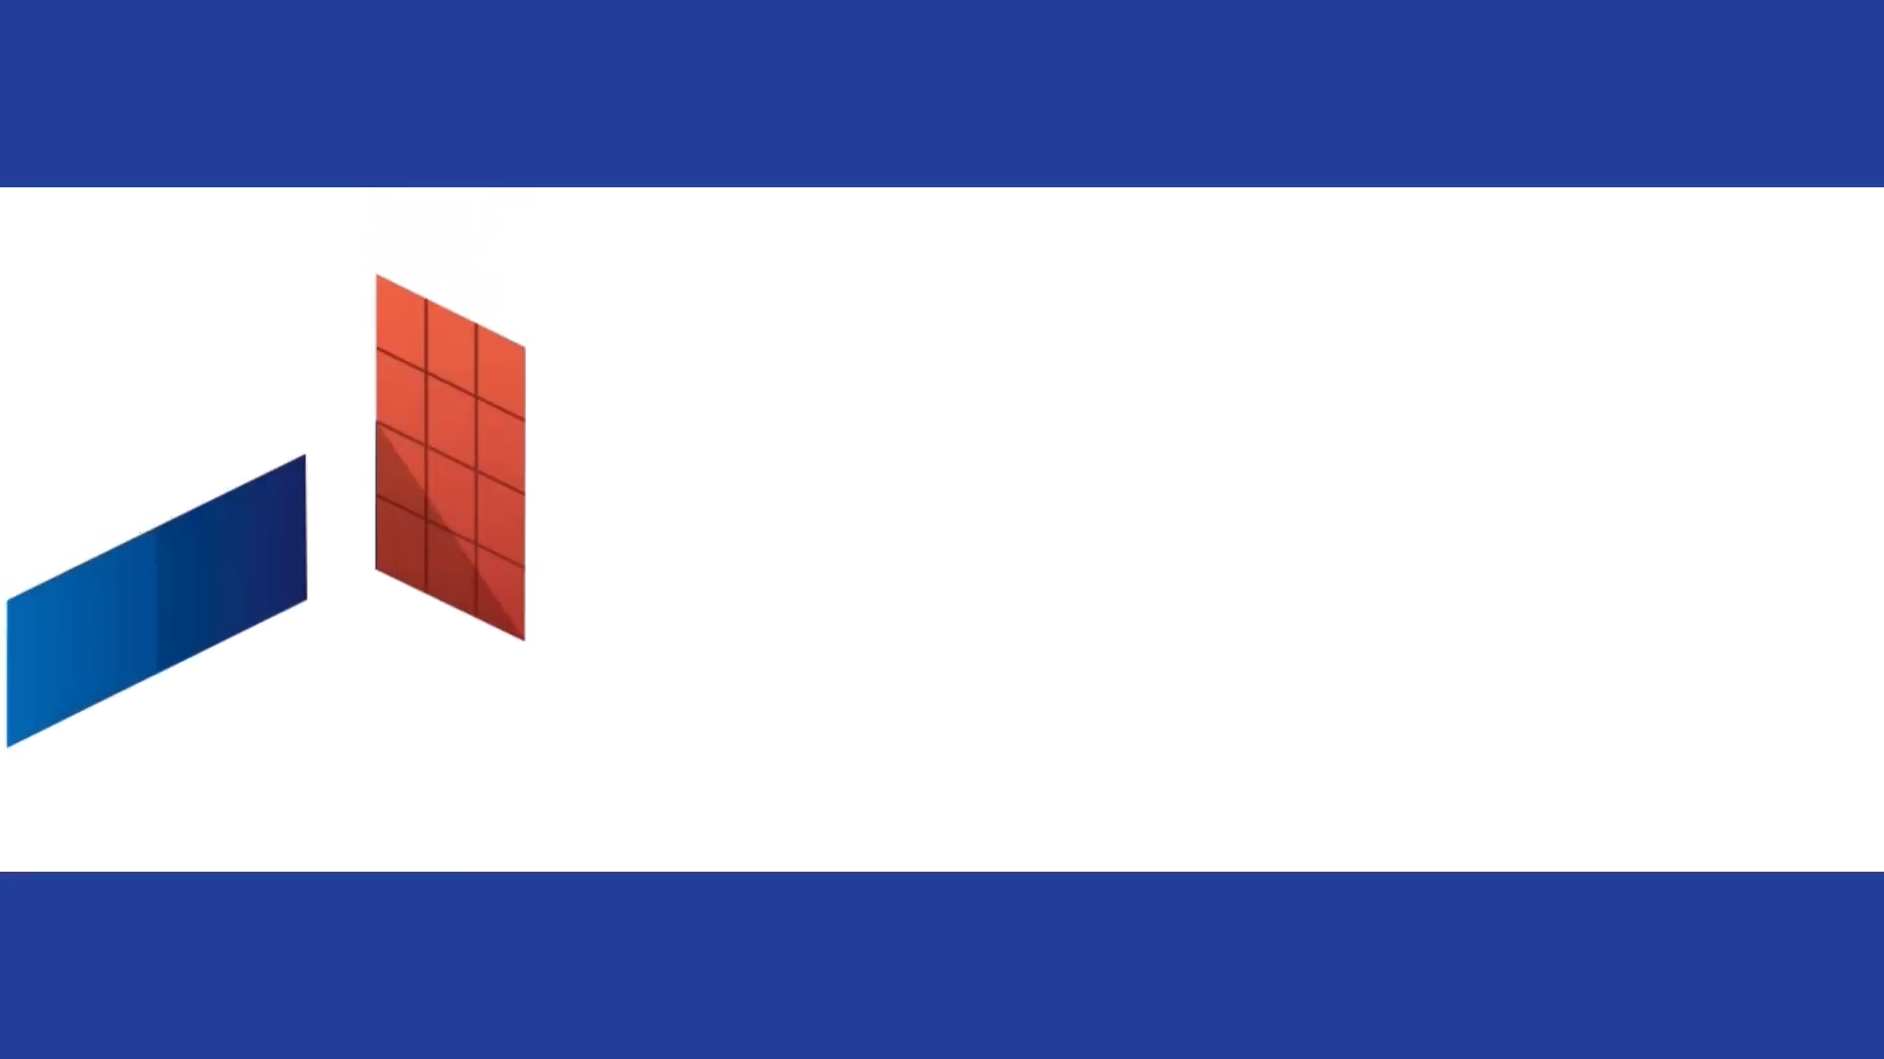